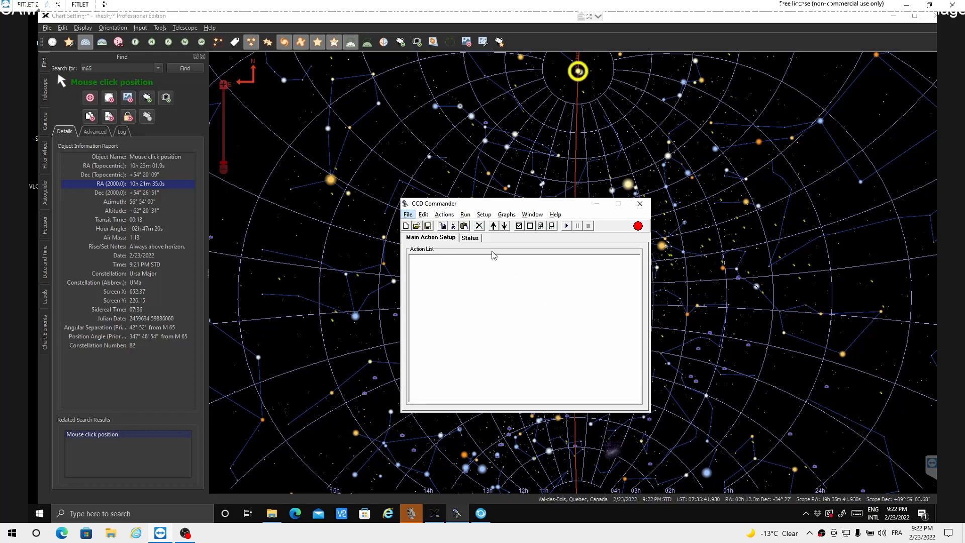
In the setup options, select MaxIm DL v4/5/6 as the camera control, and view the prompt for adding a filter without adding one
click(484, 215)
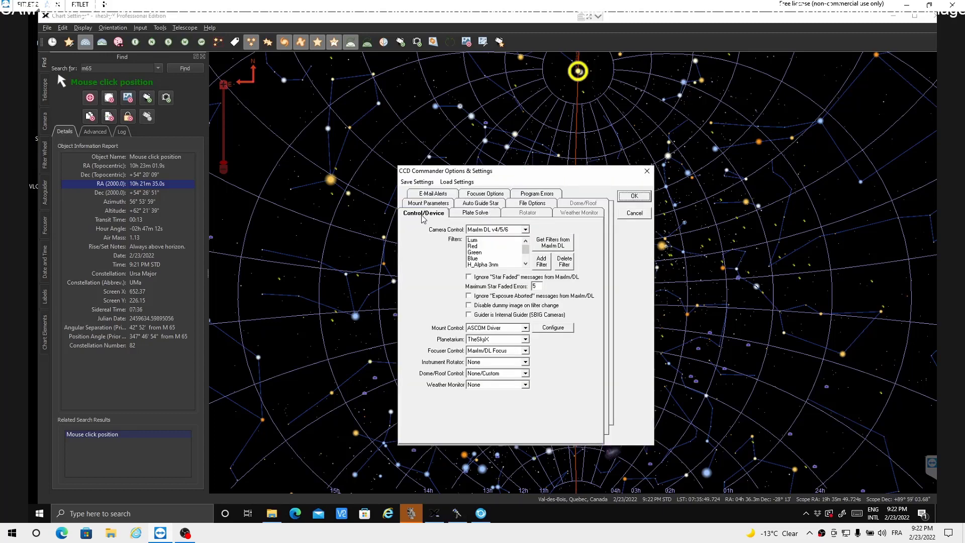
click(440, 217)
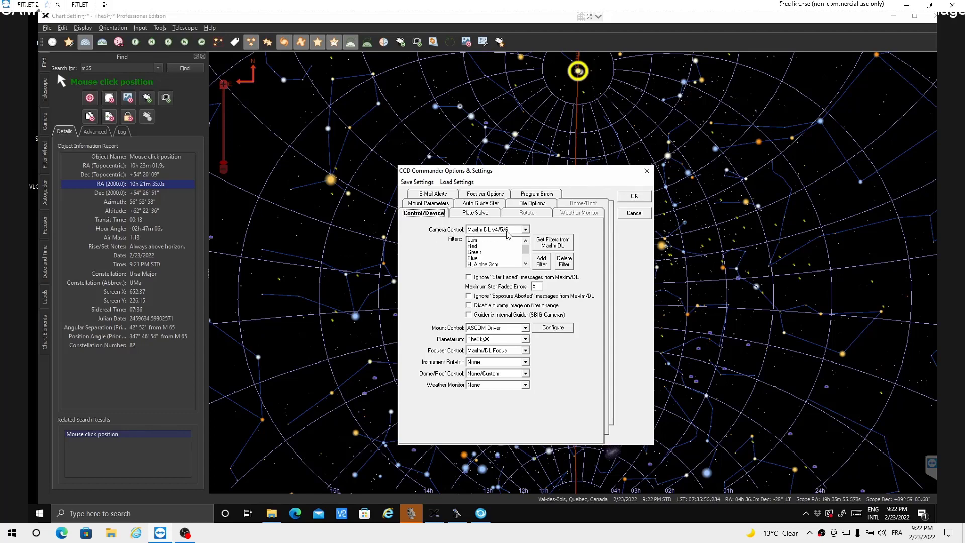
click(525, 229)
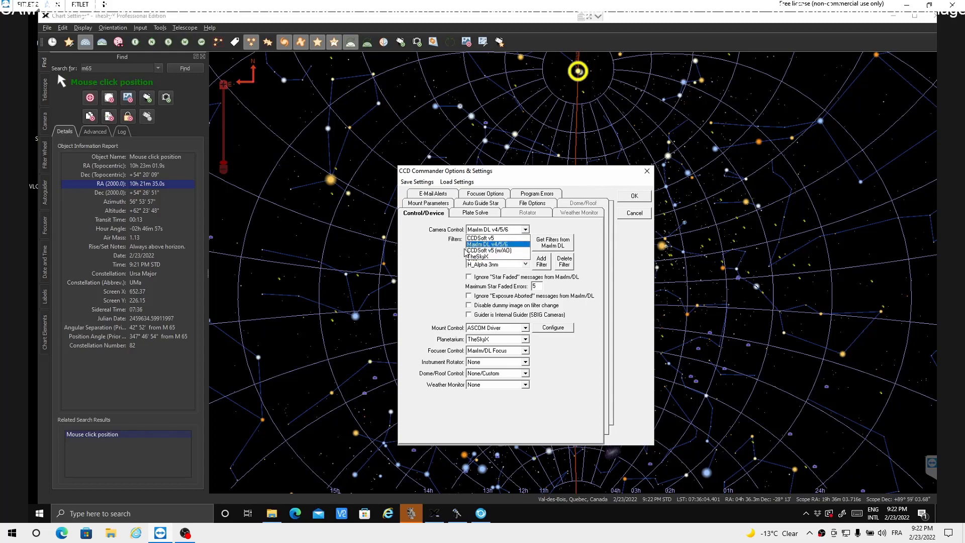
click(494, 244)
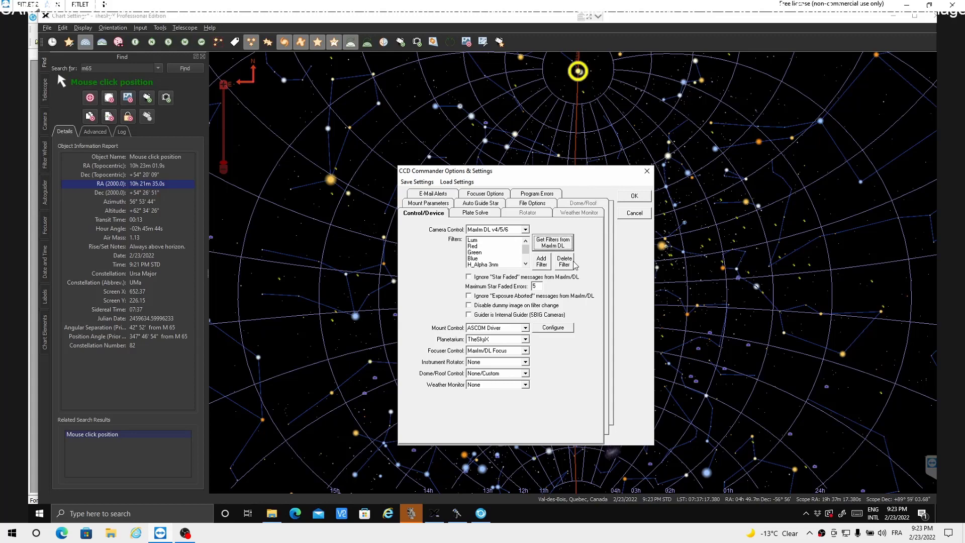
click(542, 261)
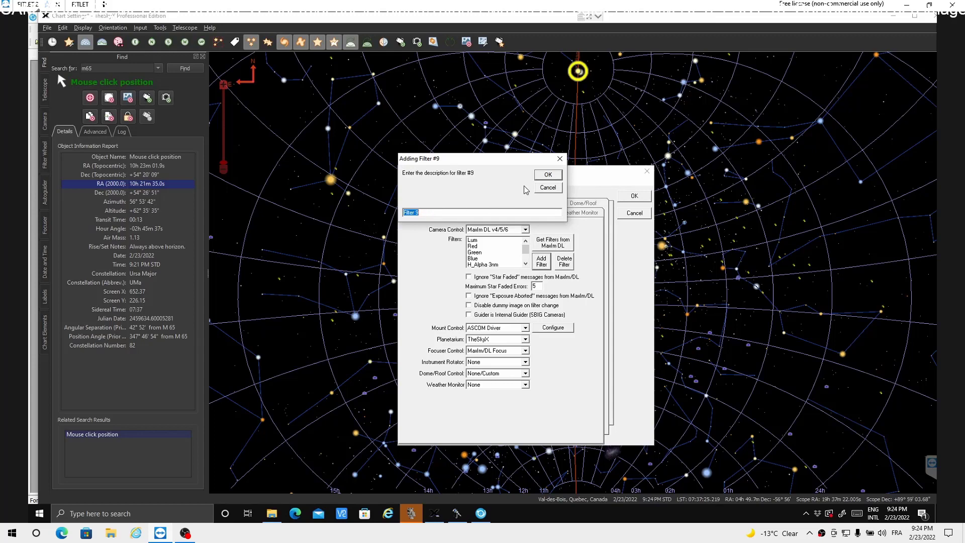
click(543, 188)
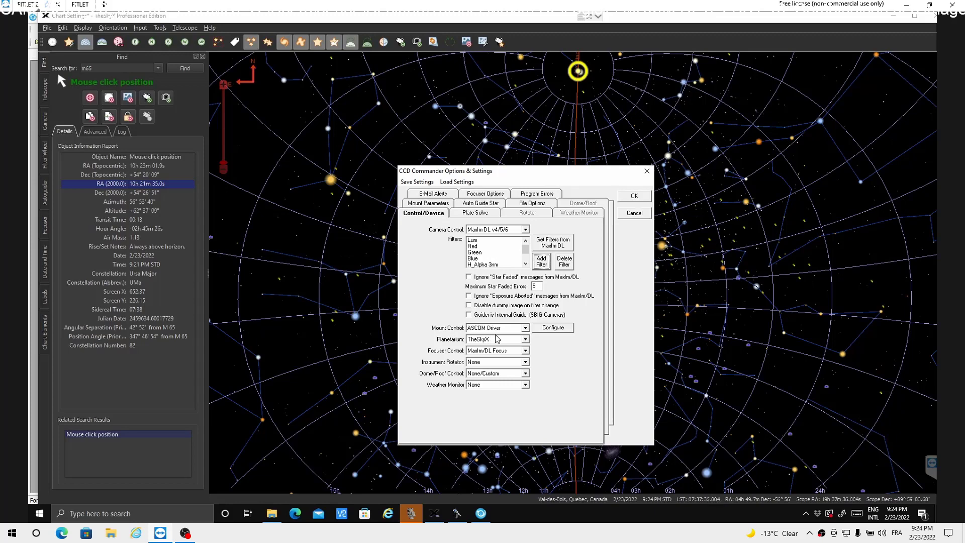
Configure the mount control with the iOptron ASCOM Driver for 2013 and Earlier Mounts, checking its properties and closing iOptron Commander
click(556, 330)
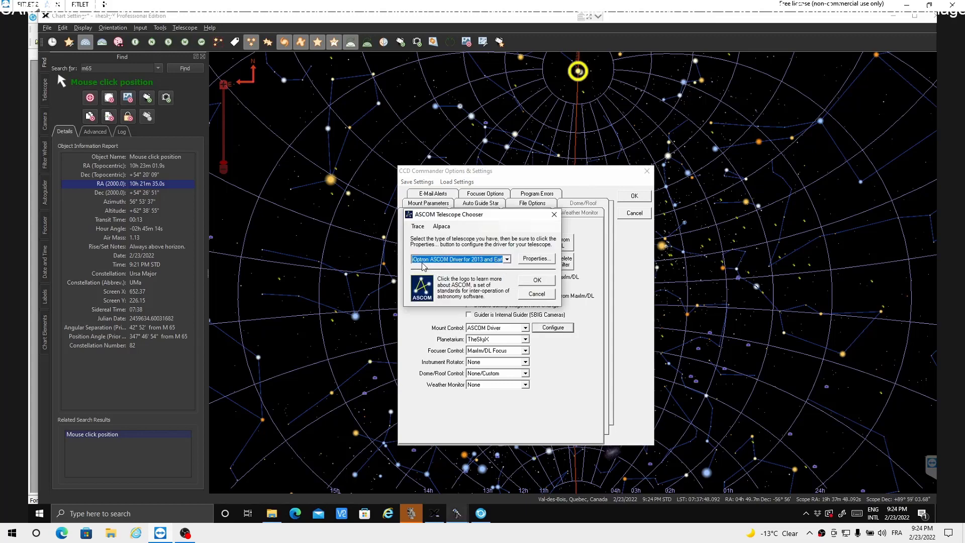
click(507, 259)
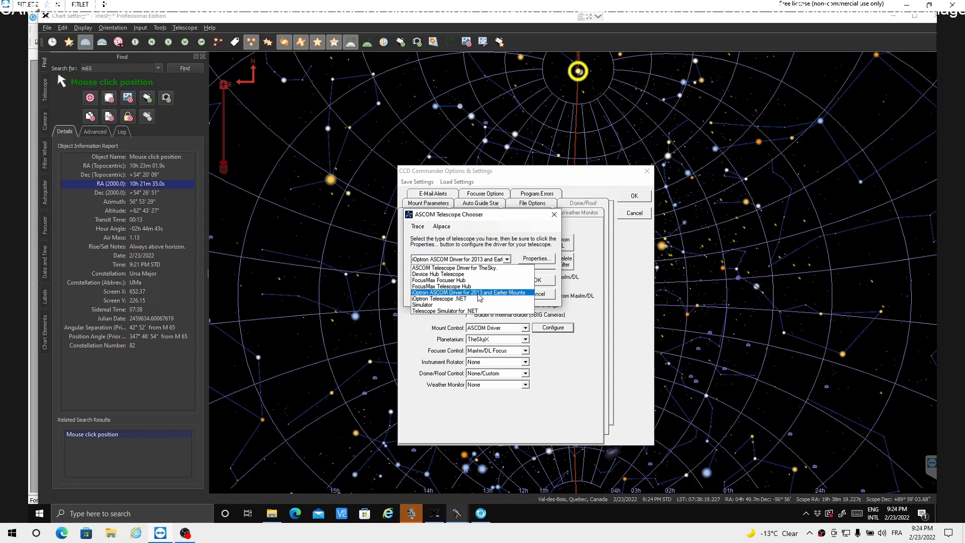
click(510, 295)
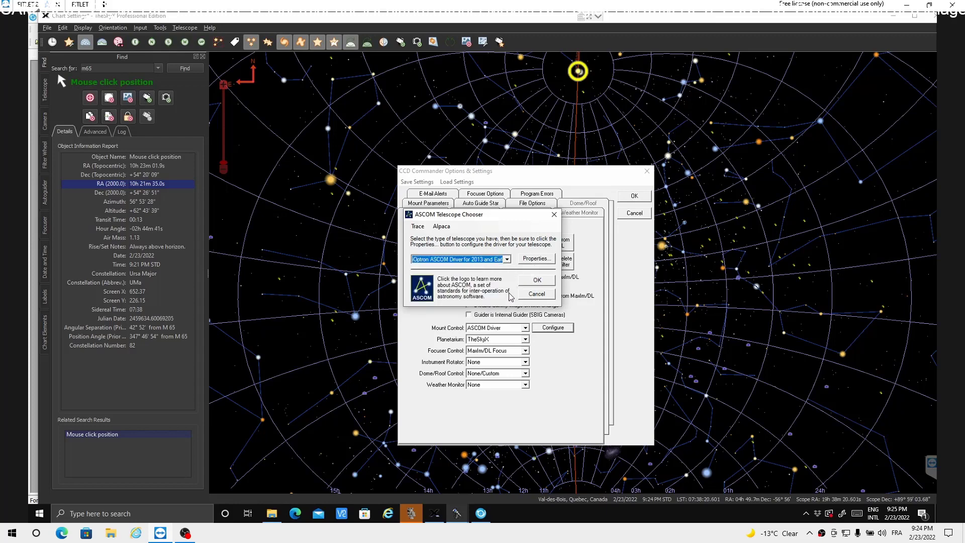
click(536, 259)
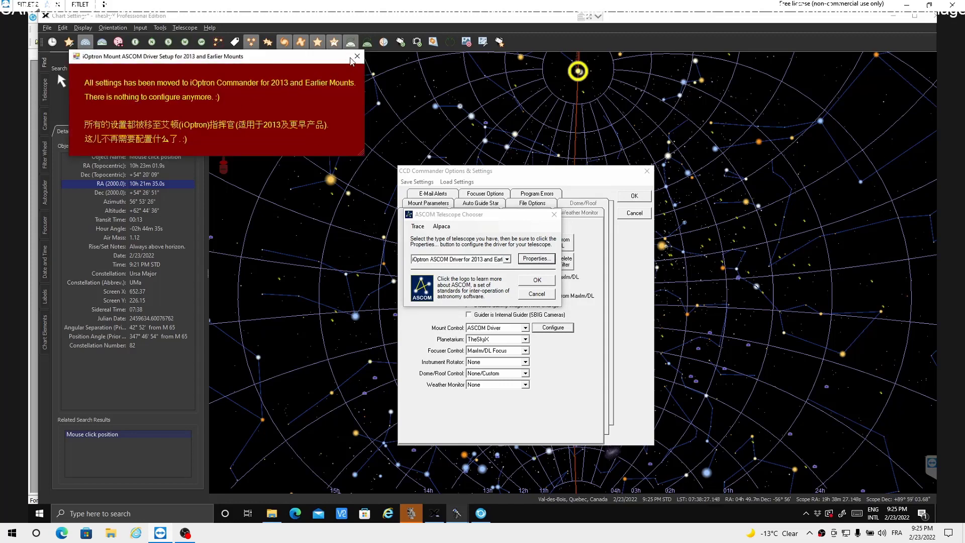
click(358, 57)
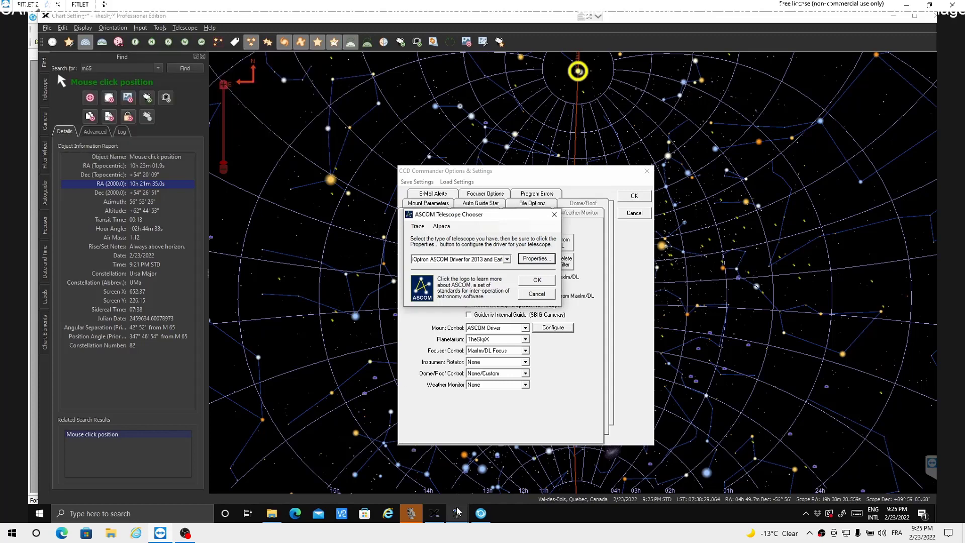
click(411, 513)
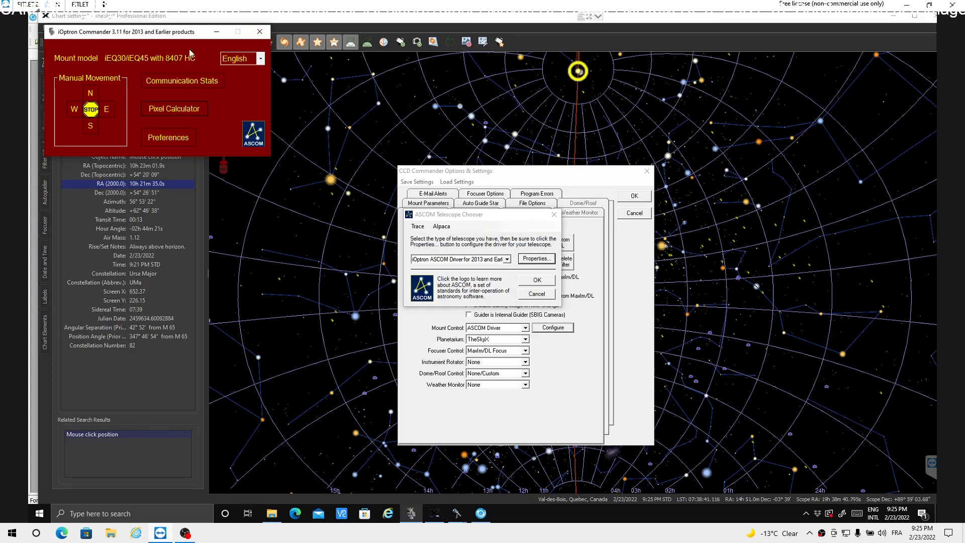
click(261, 34)
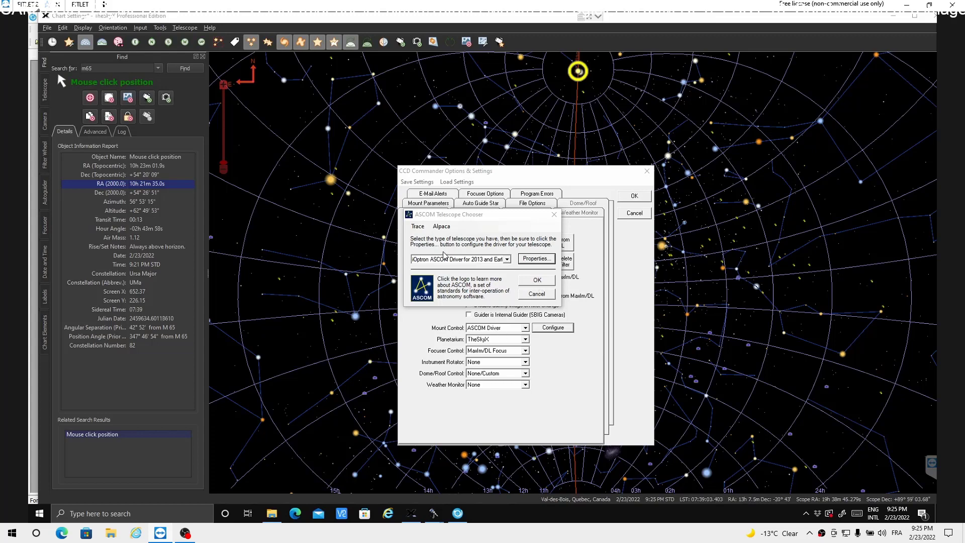
click(537, 280)
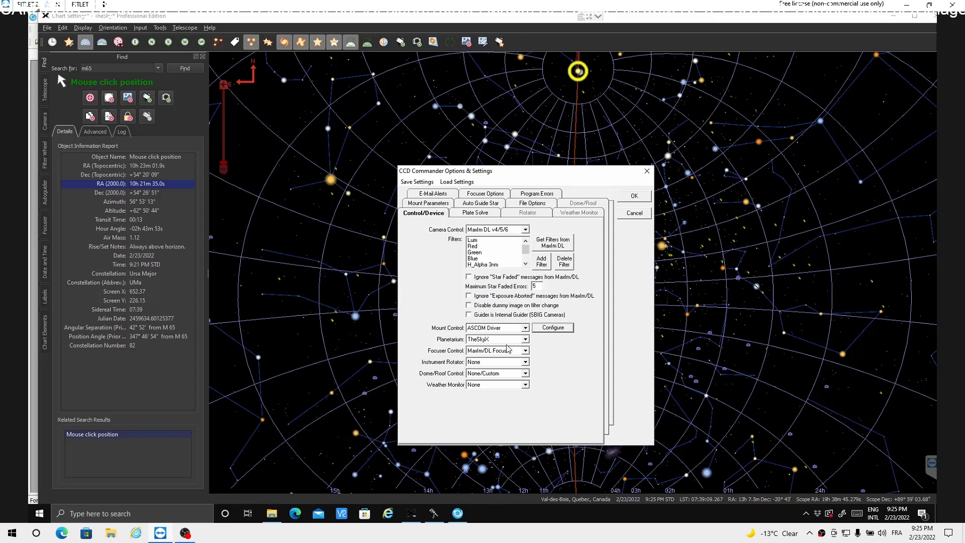
Set the planetarium to TheSkyX and the focuser control to MaxIm/DL Focus, leaving the instrument rotator at None
click(525, 340)
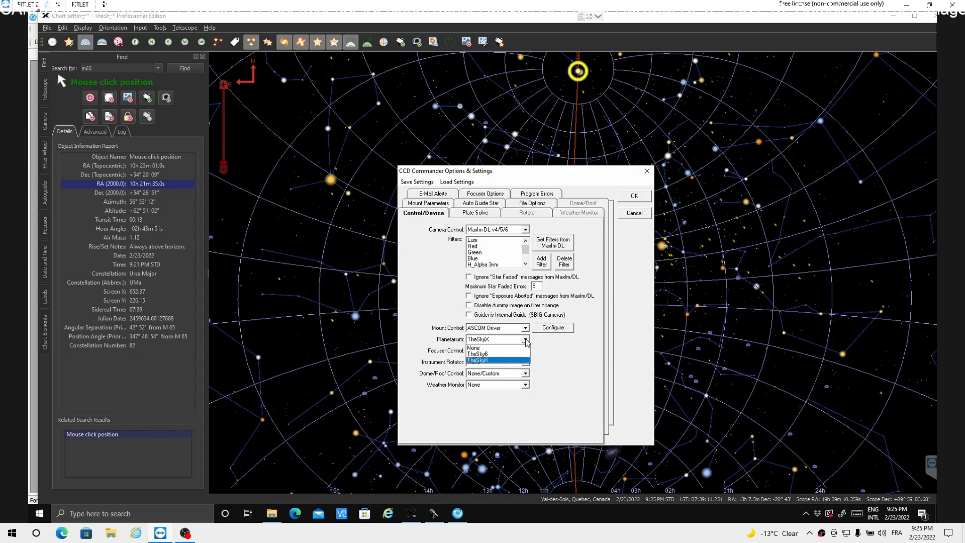
click(481, 359)
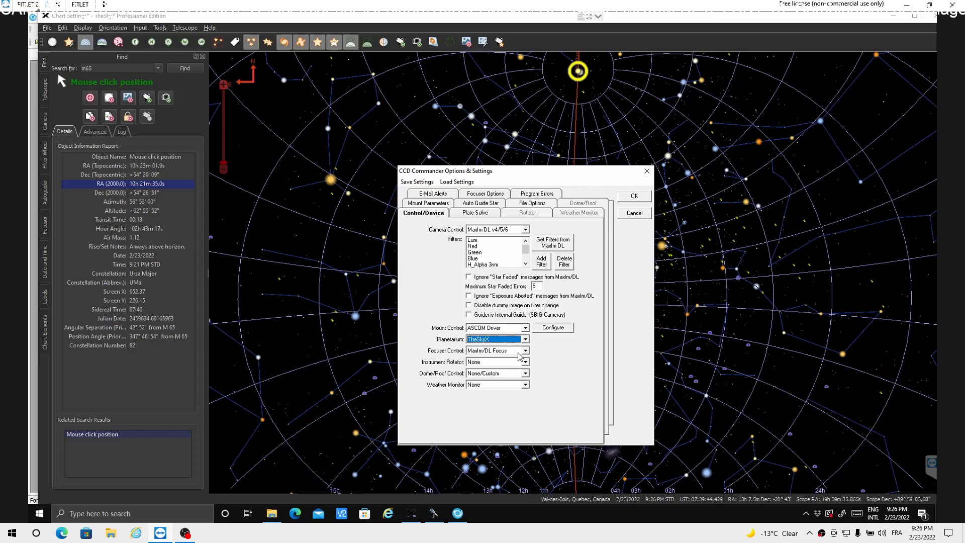
click(525, 351)
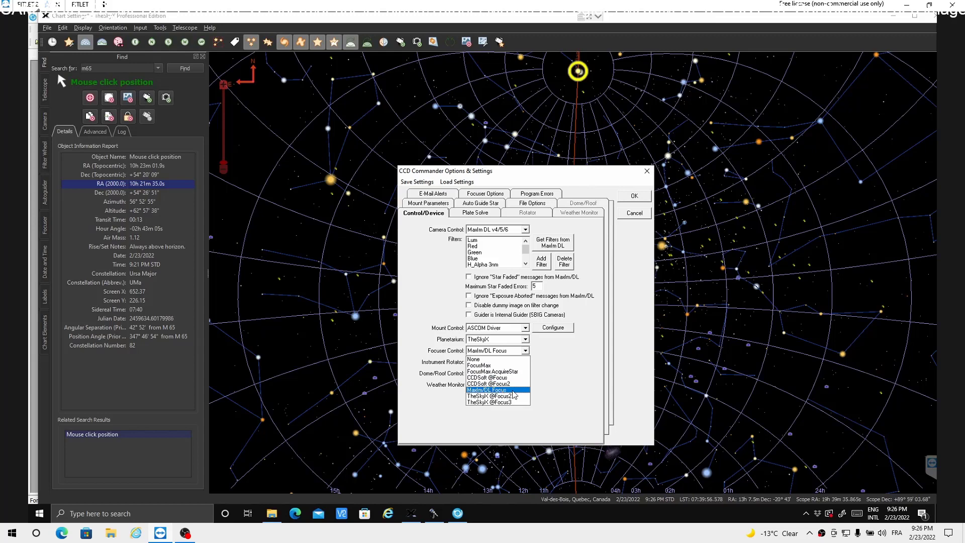
click(513, 391)
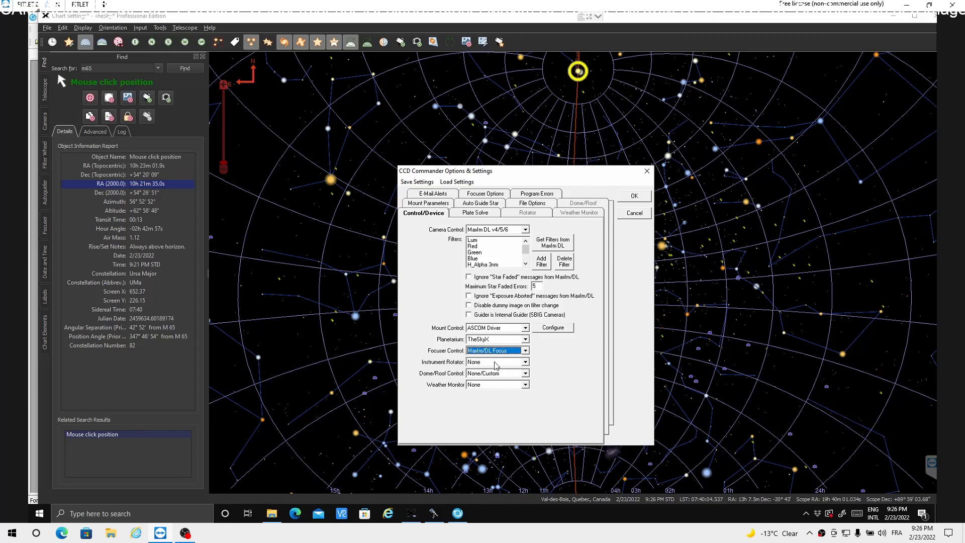
click(526, 362)
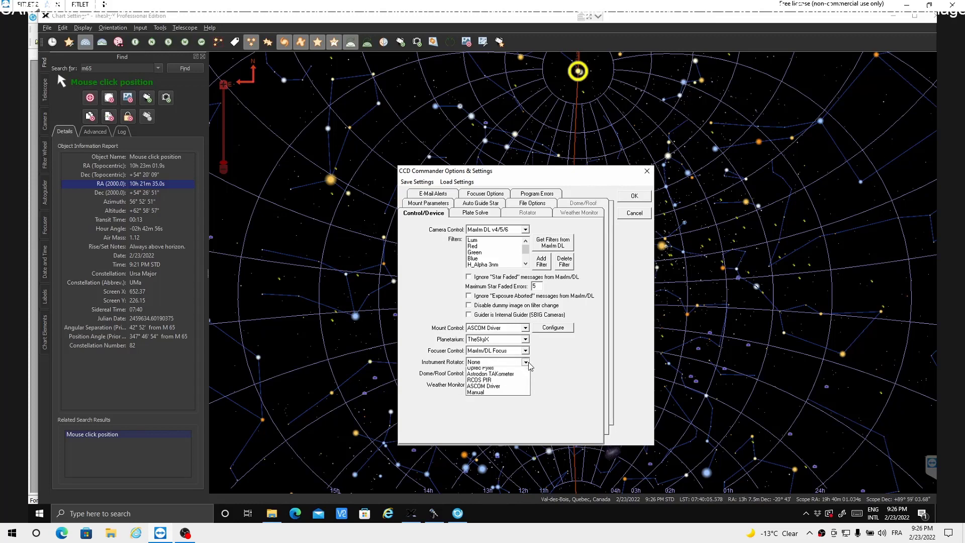
click(526, 363)
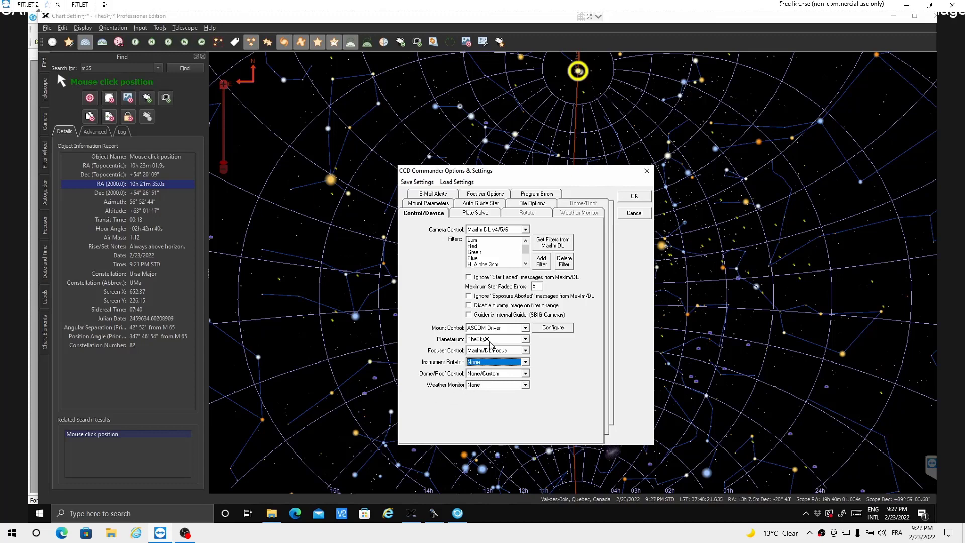
Select MaxIm/PinPoint LE as the plate solving method
click(471, 214)
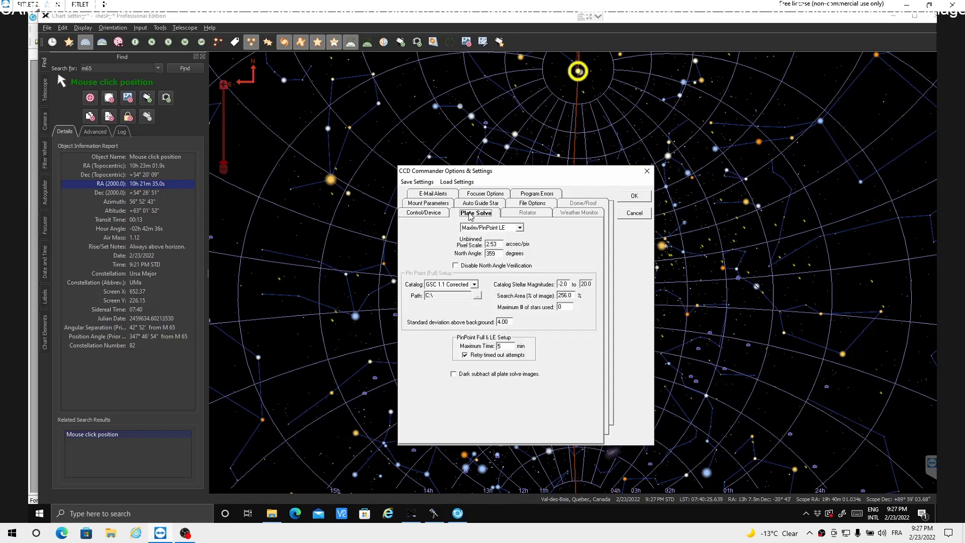
click(520, 228)
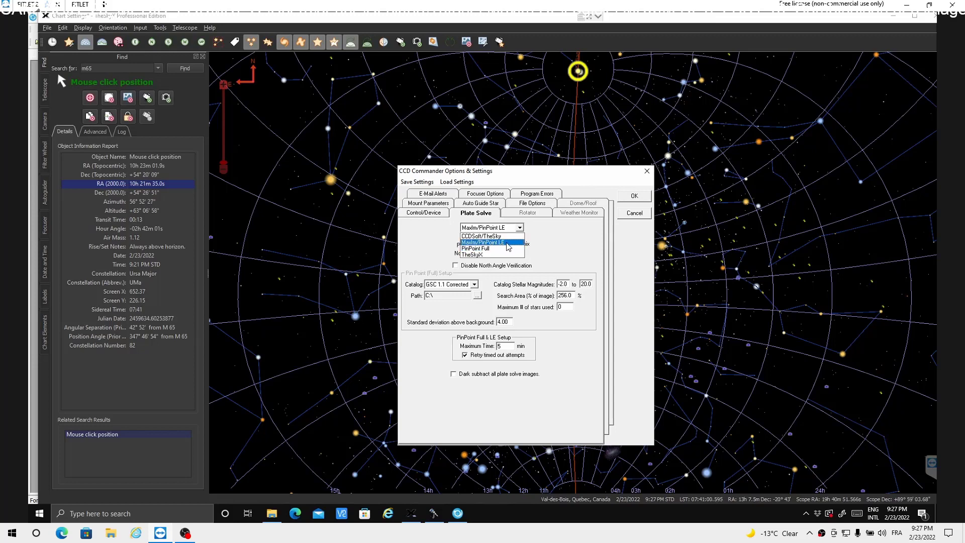
click(508, 246)
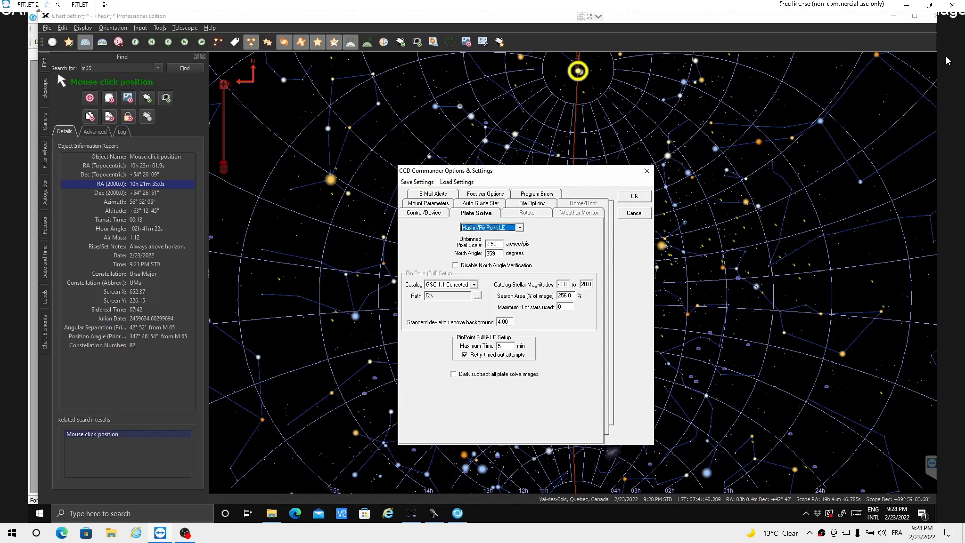
Minimize the TheSkyX and MaxIm DL windows, and open the Windows Region settings by searching for "region"
click(894, 18)
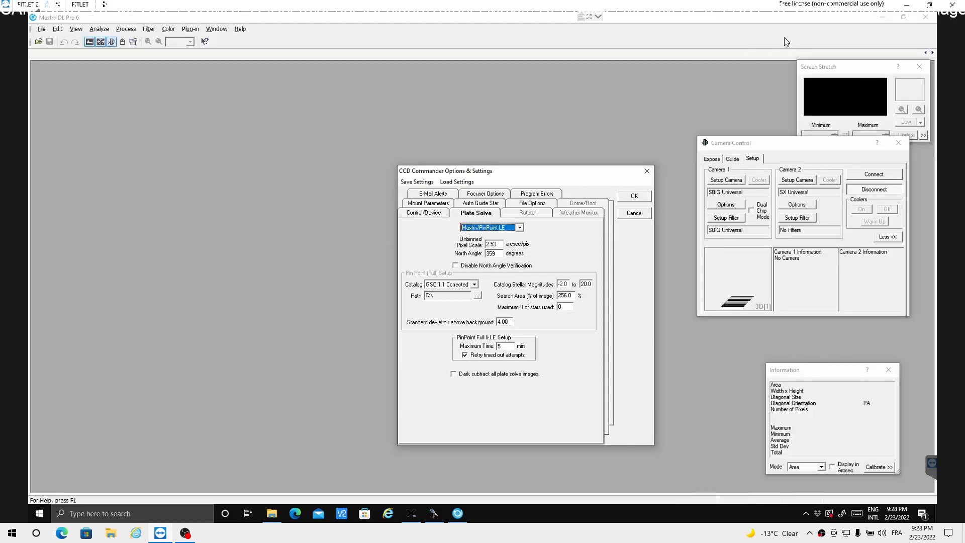
click(882, 17)
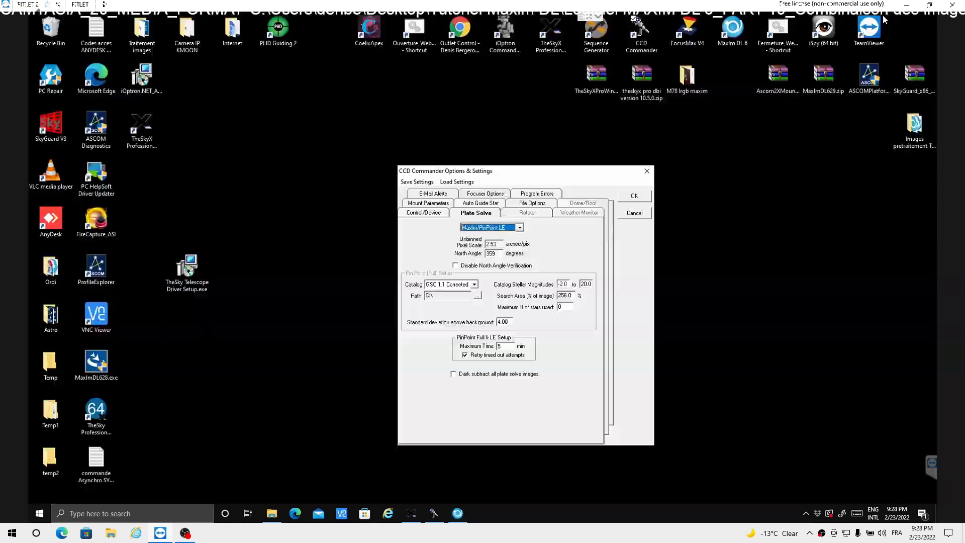
click(143, 515)
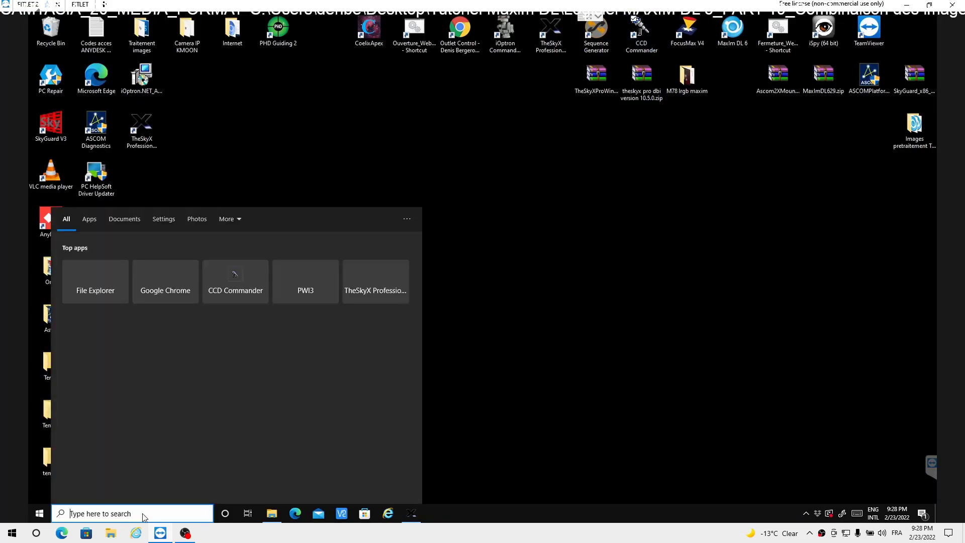
text(region)
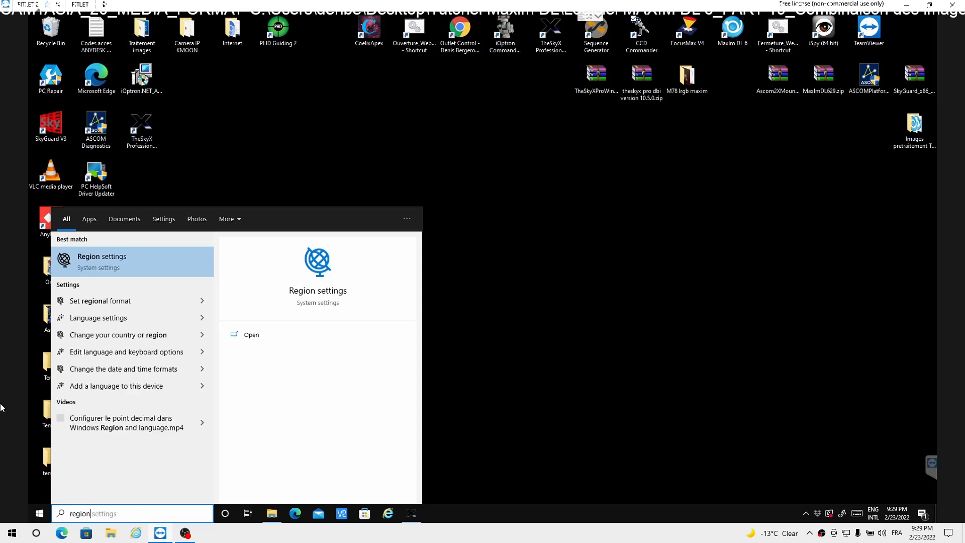
click(104, 257)
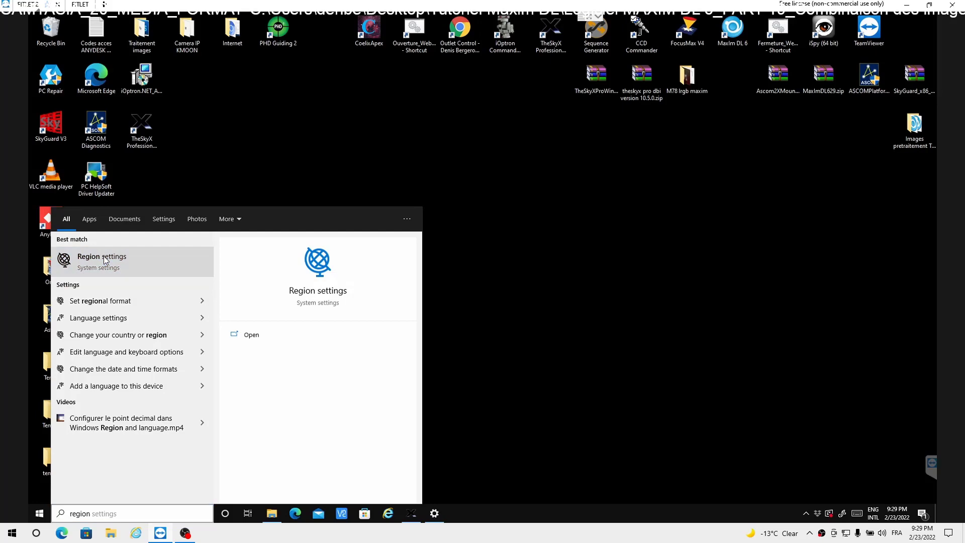
click(569, 230)
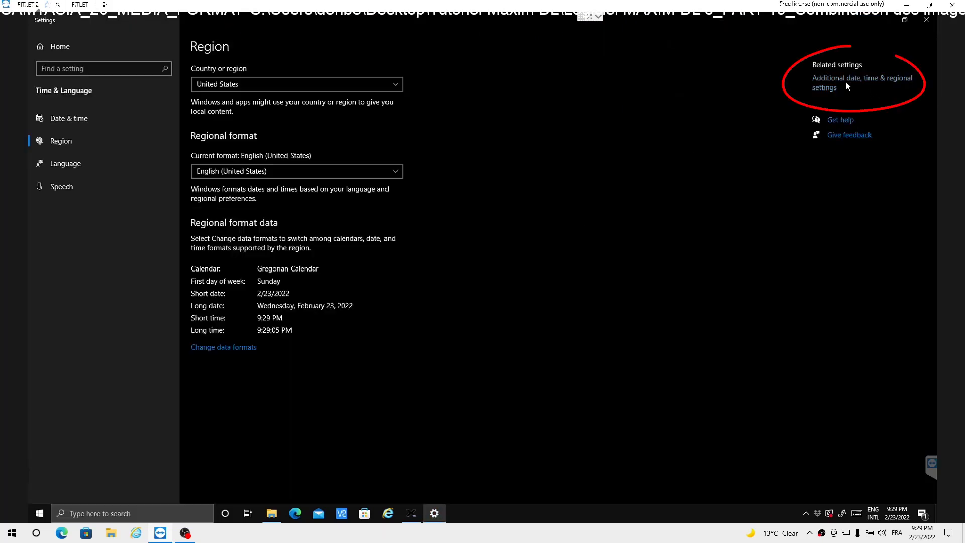
Open the additional number format settings of the Windows regional format, where the decimal symbol is defined
click(889, 79)
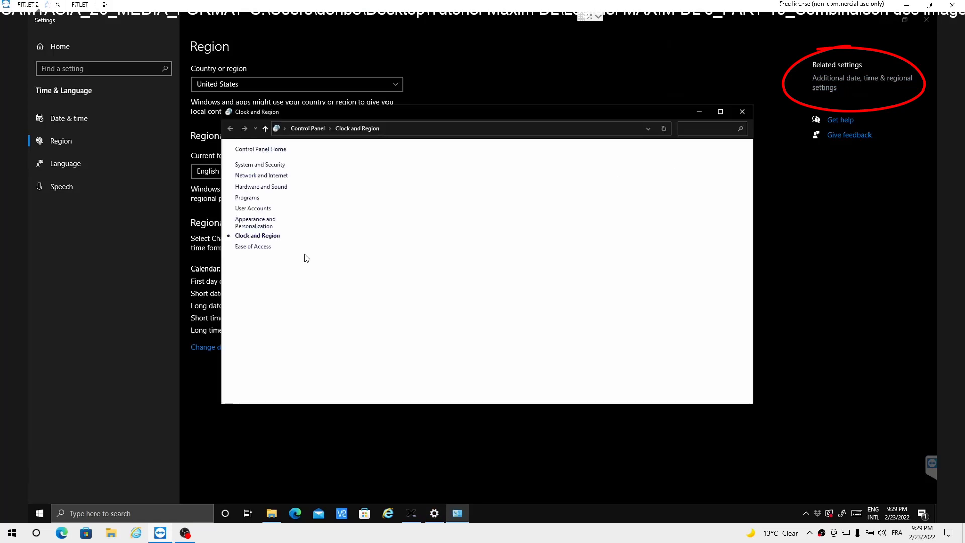
key(alt)
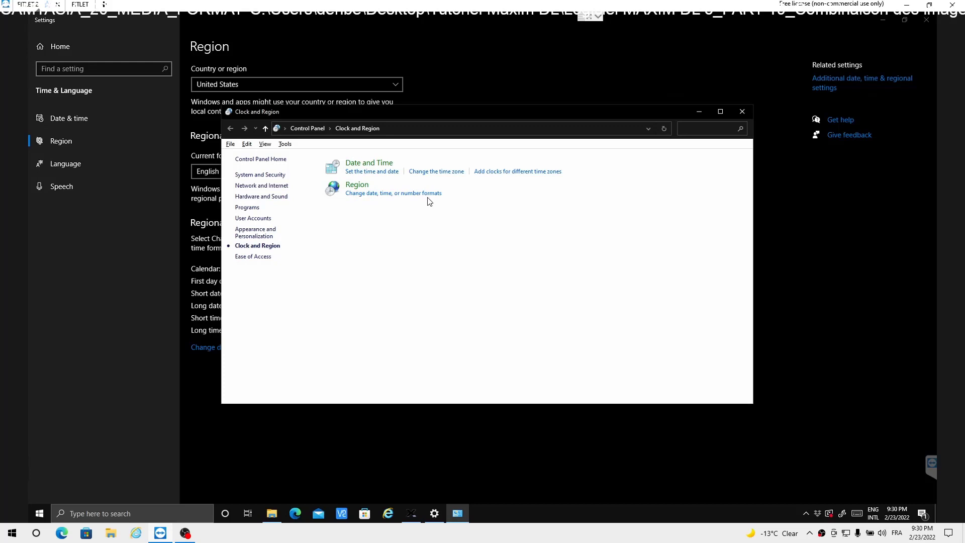
click(399, 195)
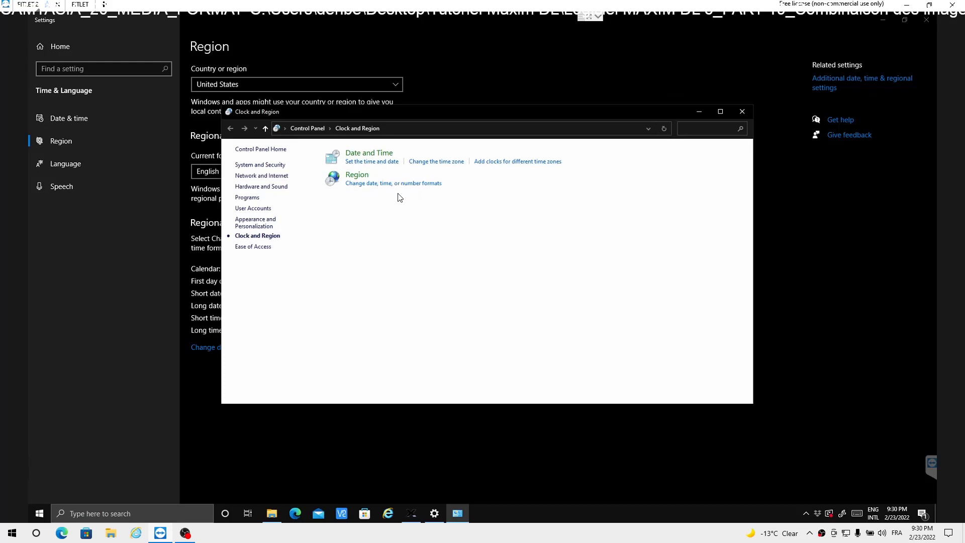
click(356, 184)
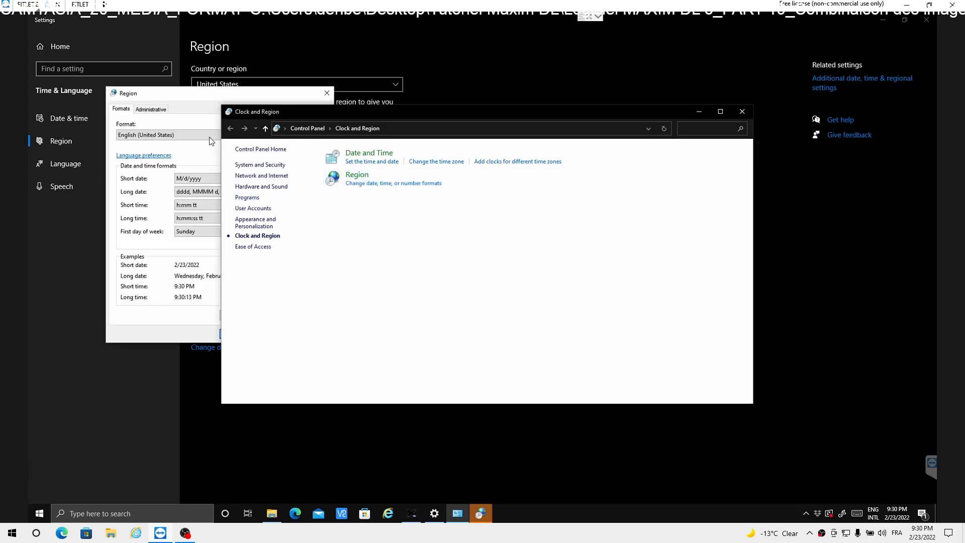
click(189, 99)
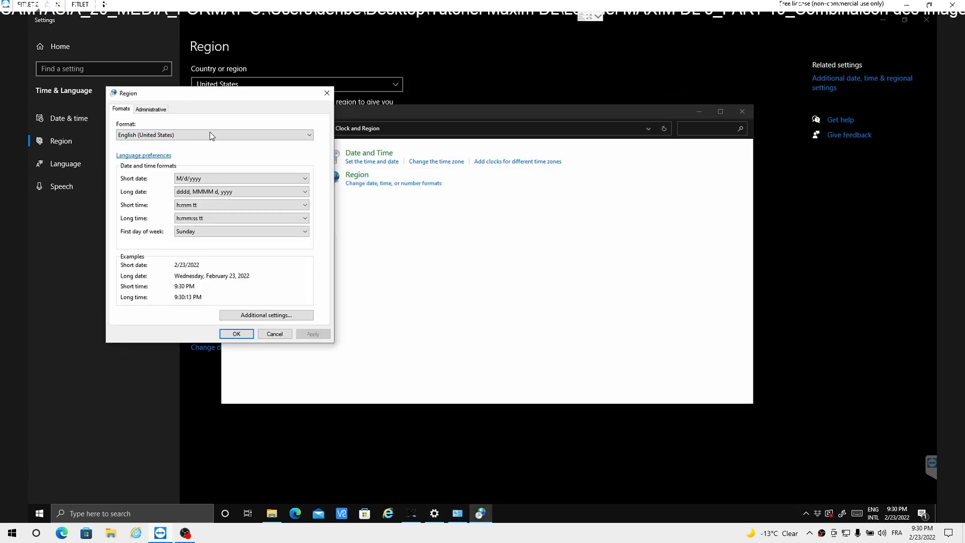
click(263, 315)
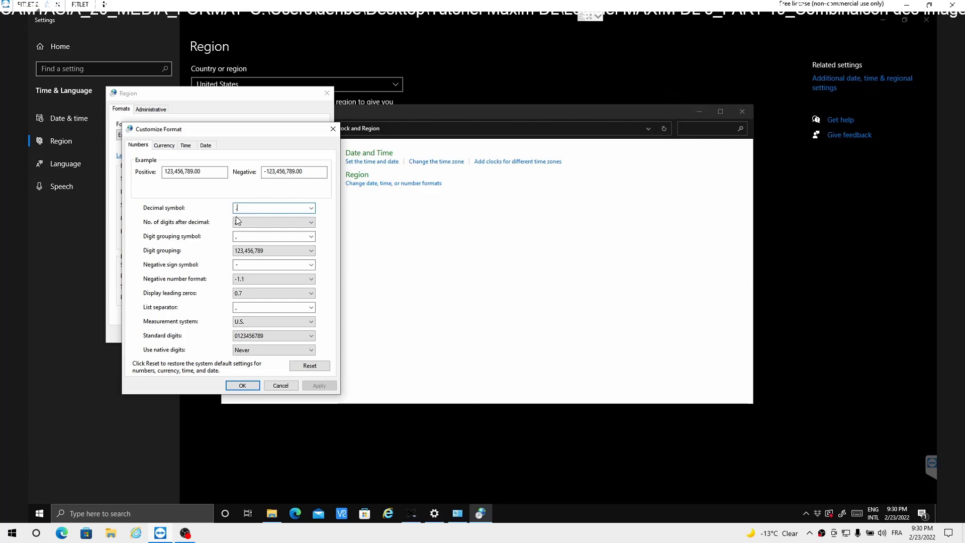
Accept the number format and Region dialogs, and close the Clock and Region and Windows Settings windows
click(245, 385)
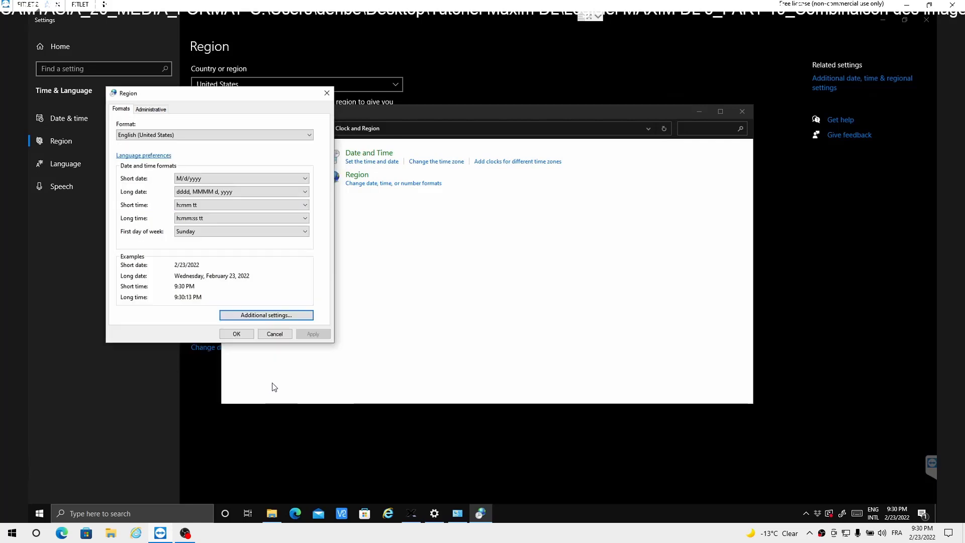
click(237, 333)
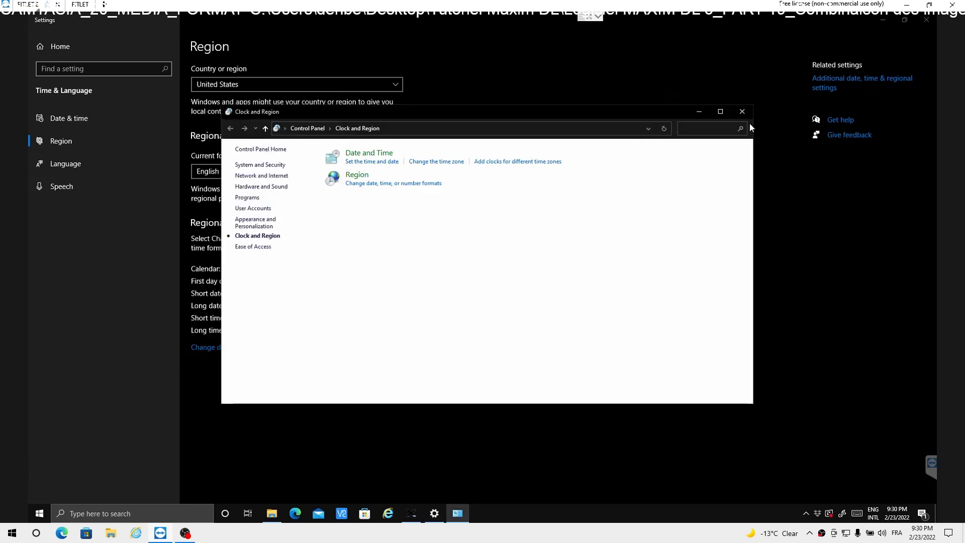
click(741, 111)
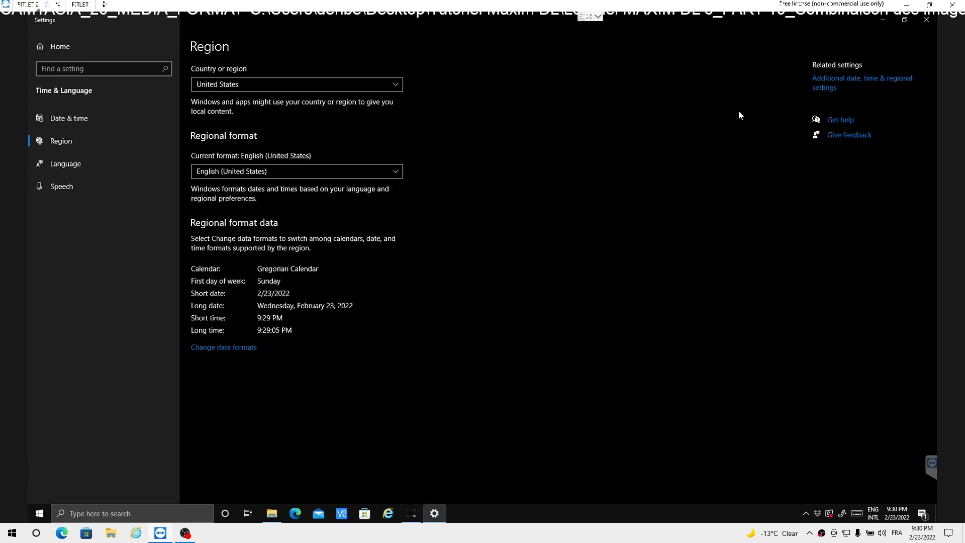
click(928, 20)
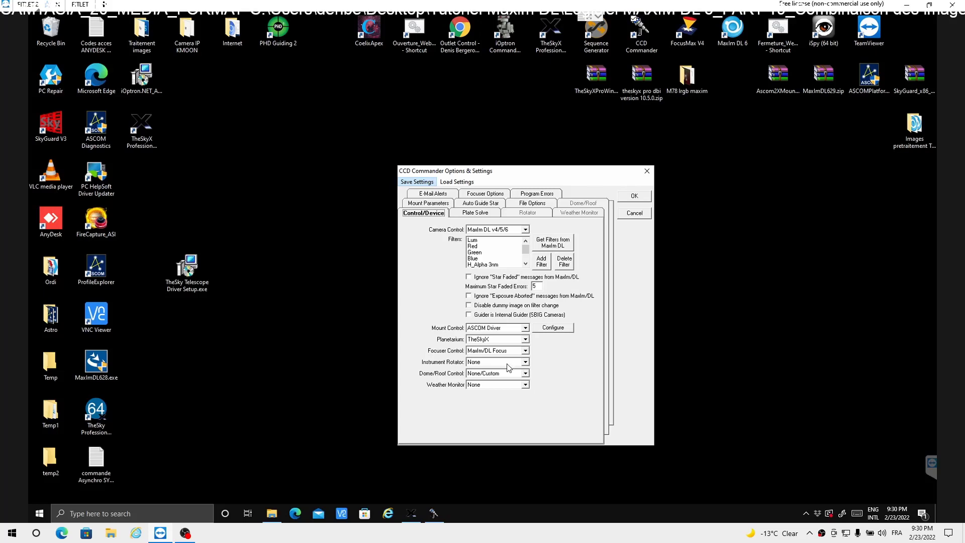
Set the plate solving method in the CCD Commander options to PinPoint Full
click(489, 219)
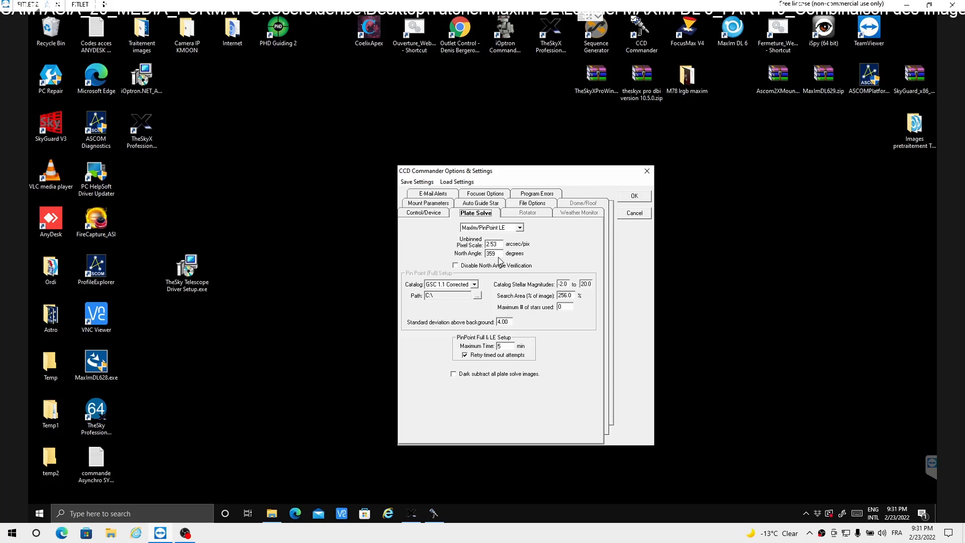
click(520, 227)
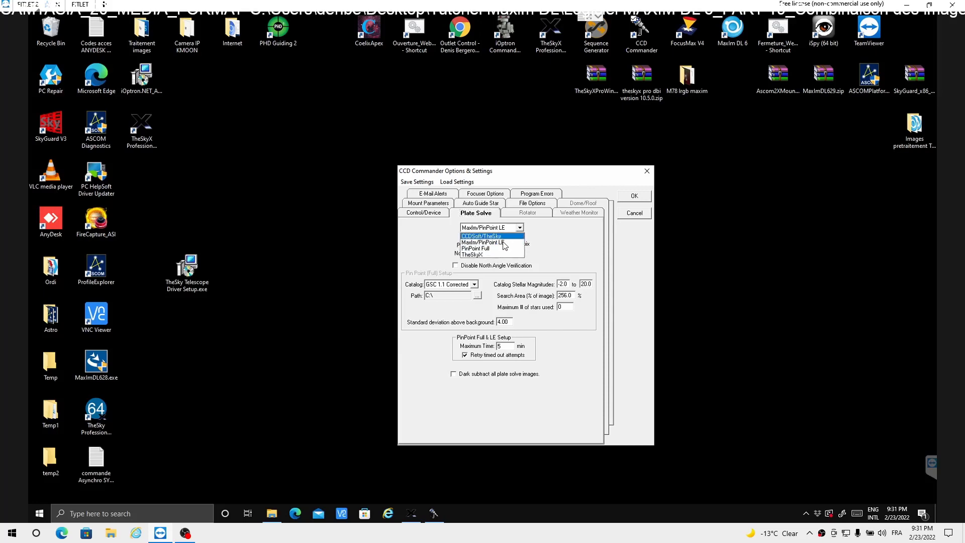
click(481, 249)
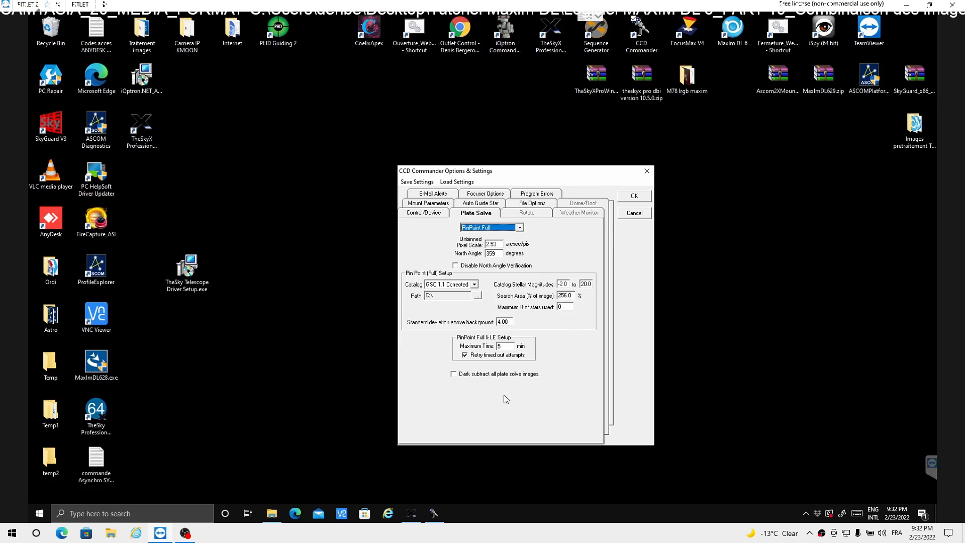
Review the auto guide star, program error, focuser and file options in the CCD Commander settings
click(480, 203)
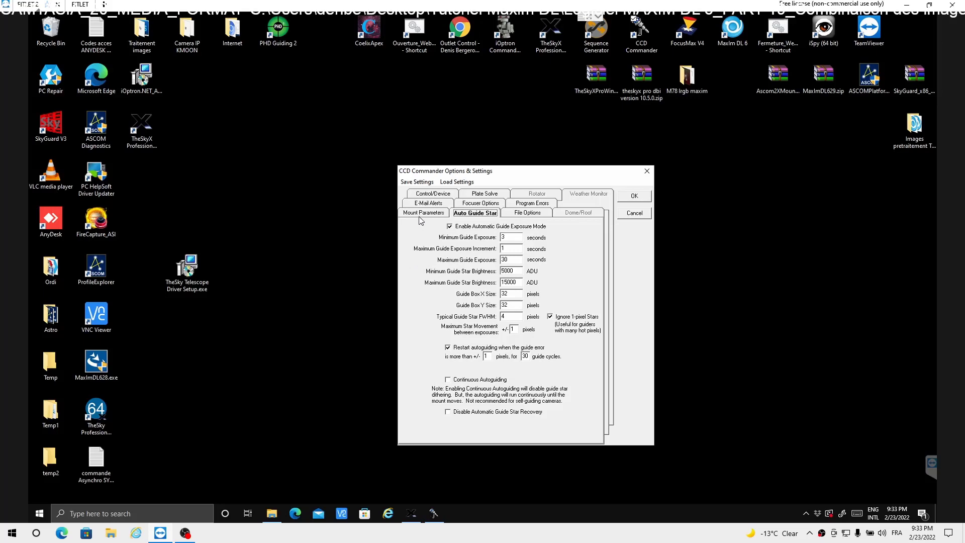
click(476, 195)
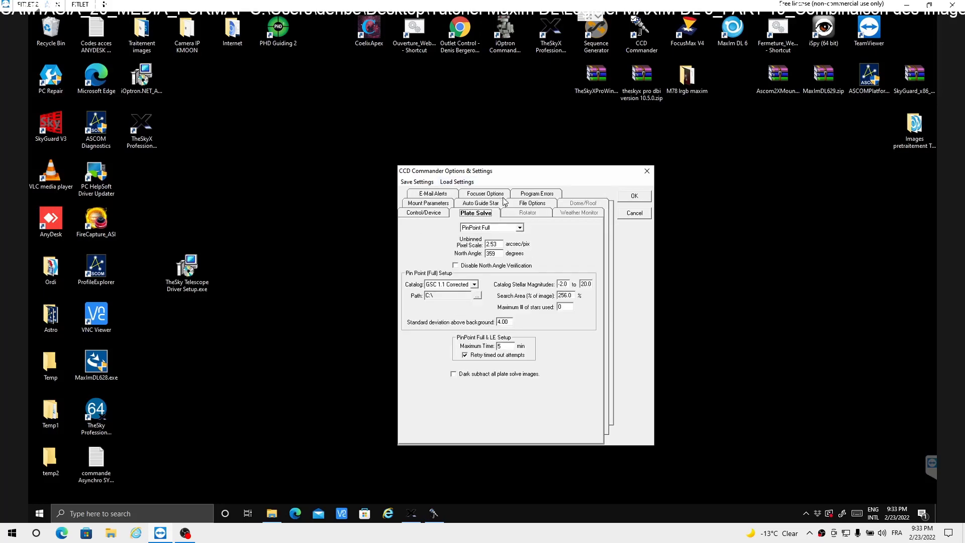
click(535, 196)
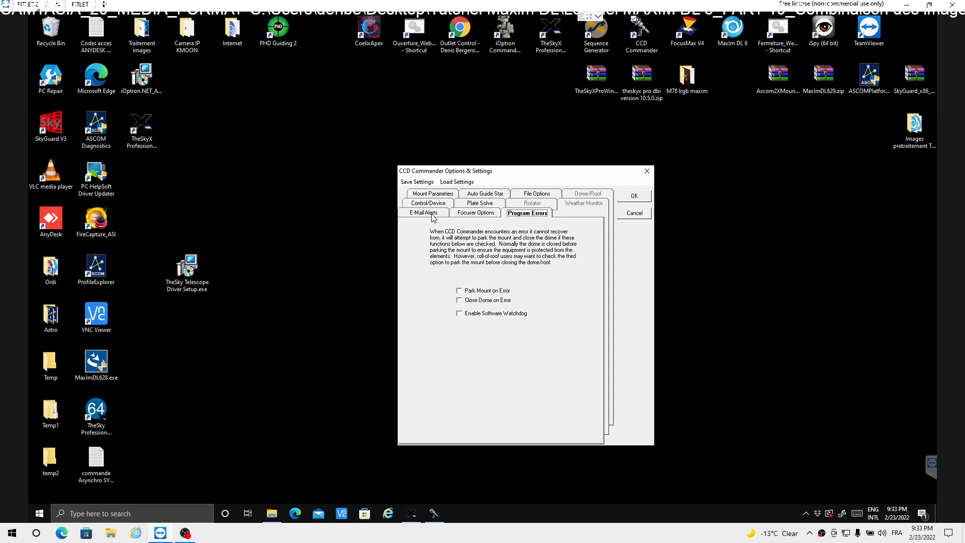
click(475, 213)
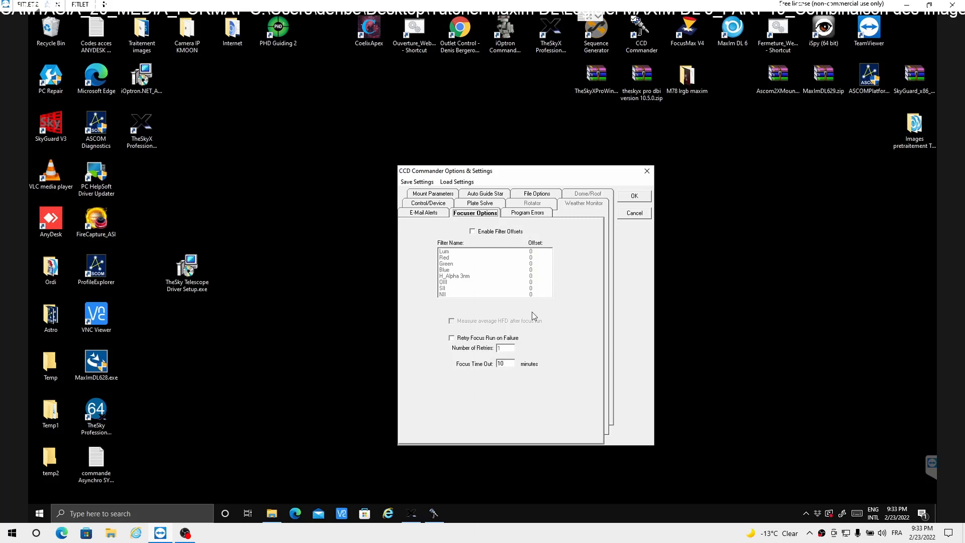
click(521, 214)
click(533, 194)
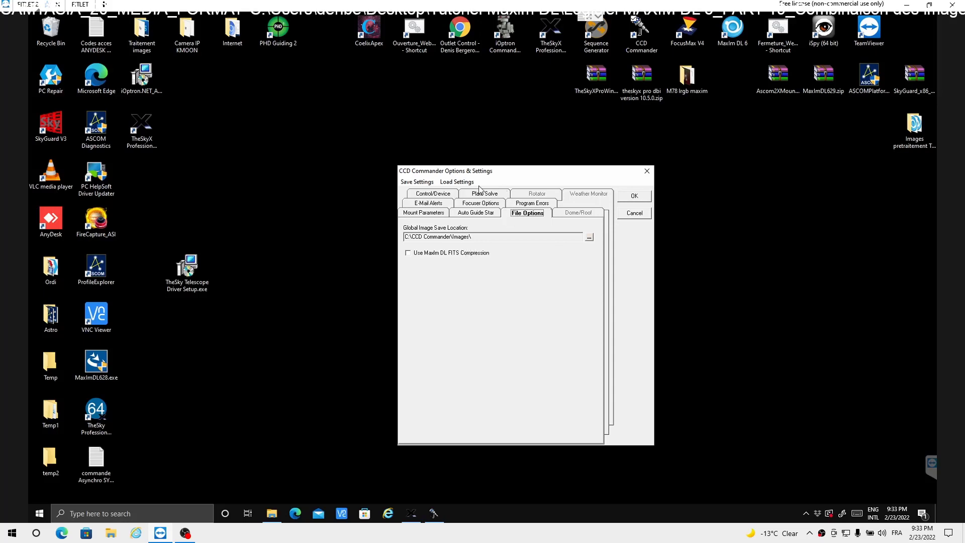
Save the CCD Commander settings as "maxim" in the SavedSettings folder
click(427, 183)
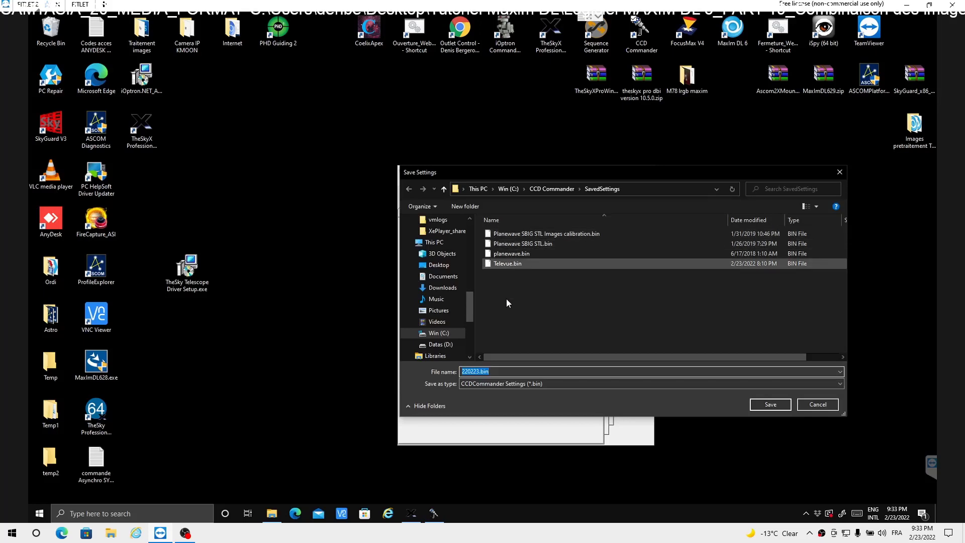
text(maxim)
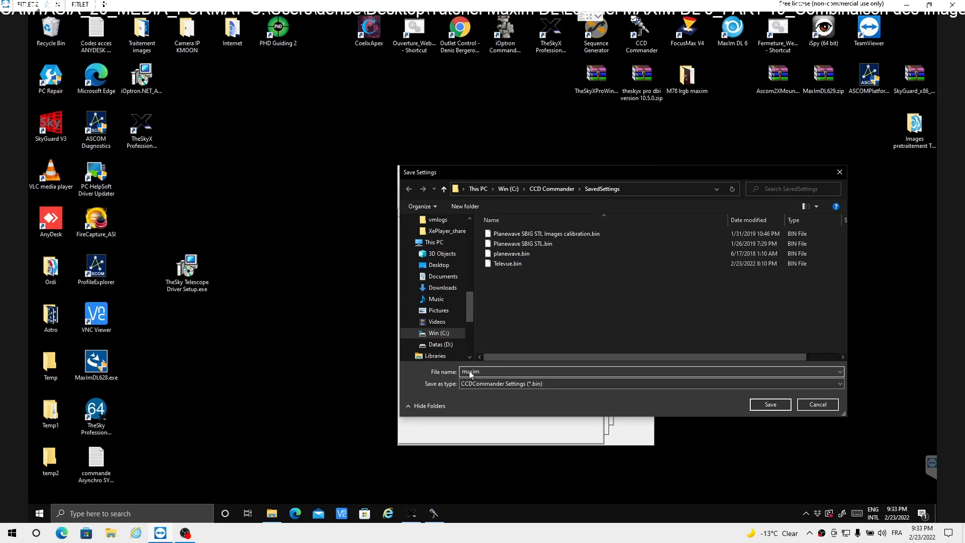
click(772, 405)
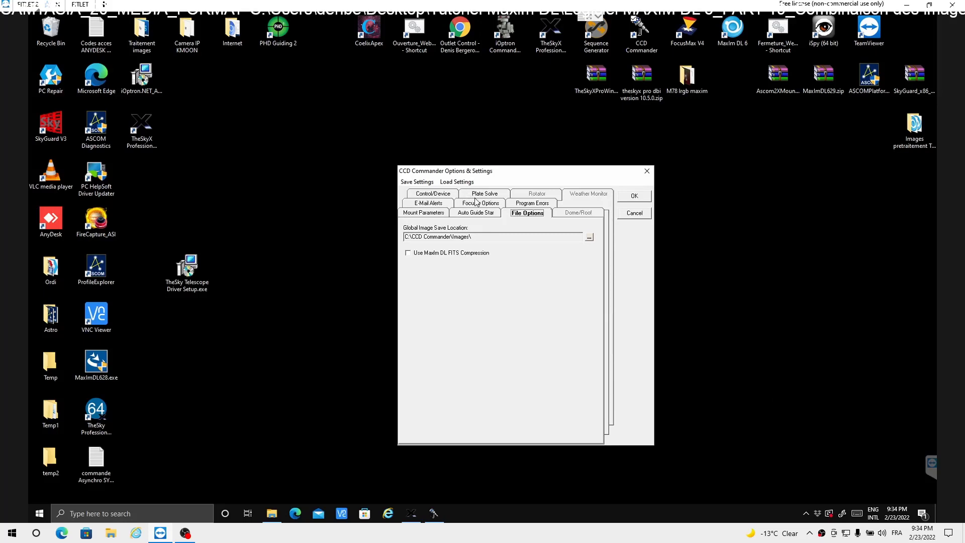
View the saved settings files without loading one, and accept the CCD Commander options
click(459, 182)
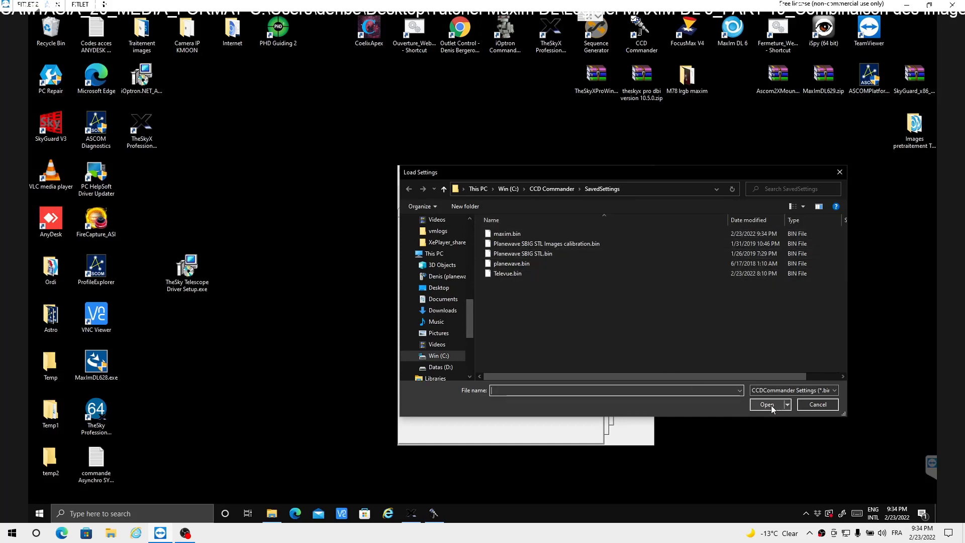
click(818, 405)
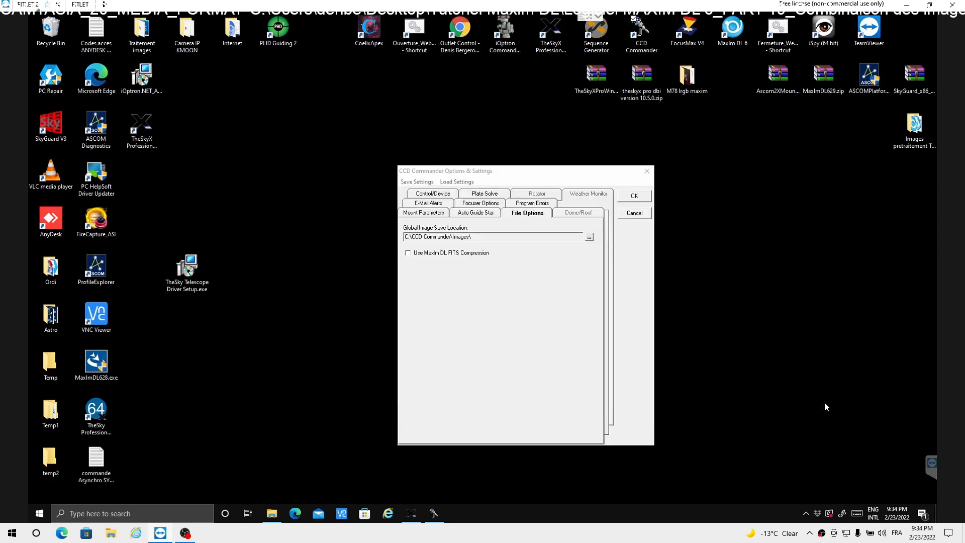
click(645, 199)
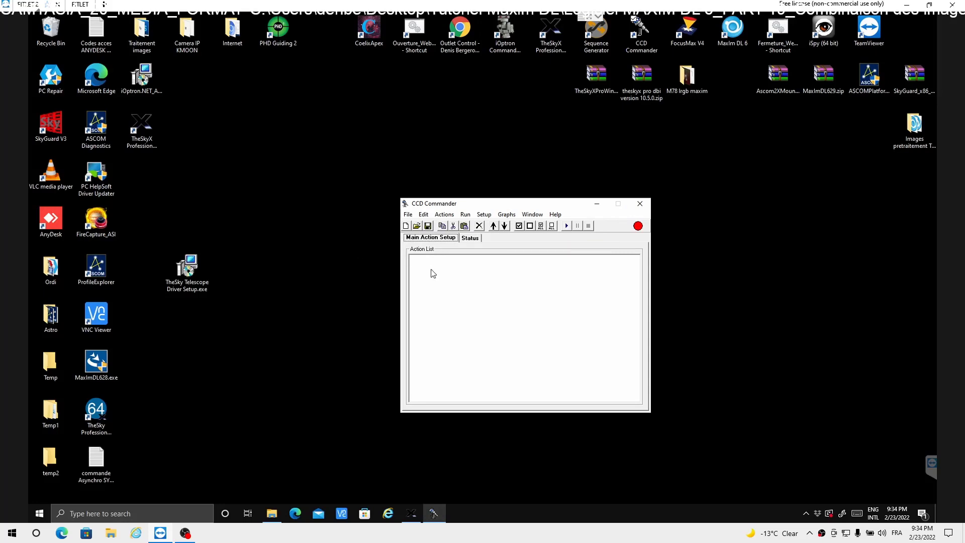
Run the empty action list to connect the equipment, checking the maximized MaxIm DL camera control before returning to CCD Commander
click(566, 227)
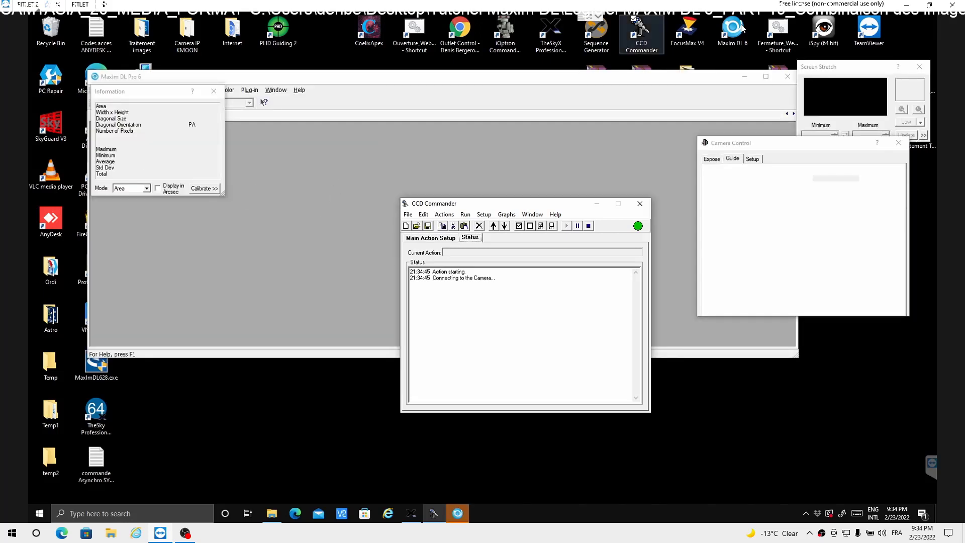
click(765, 77)
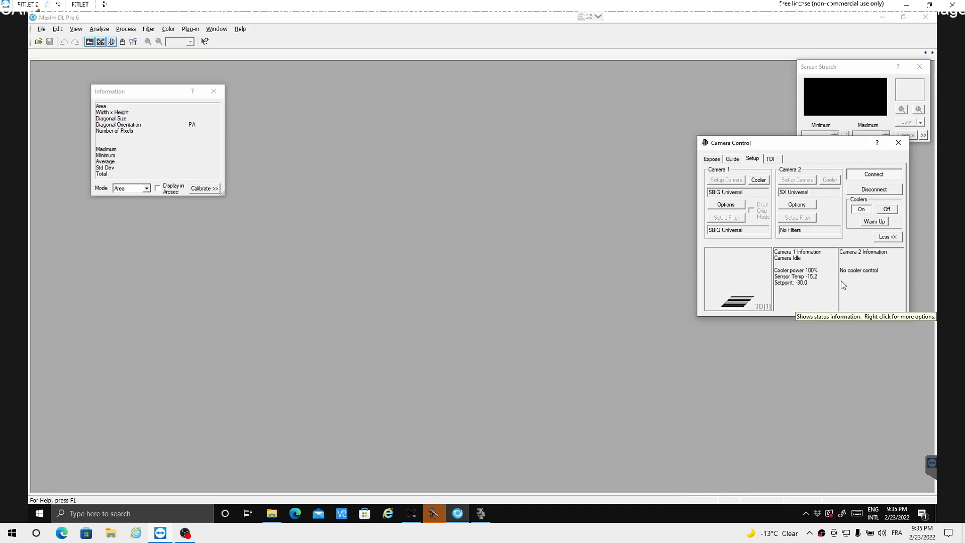
click(710, 160)
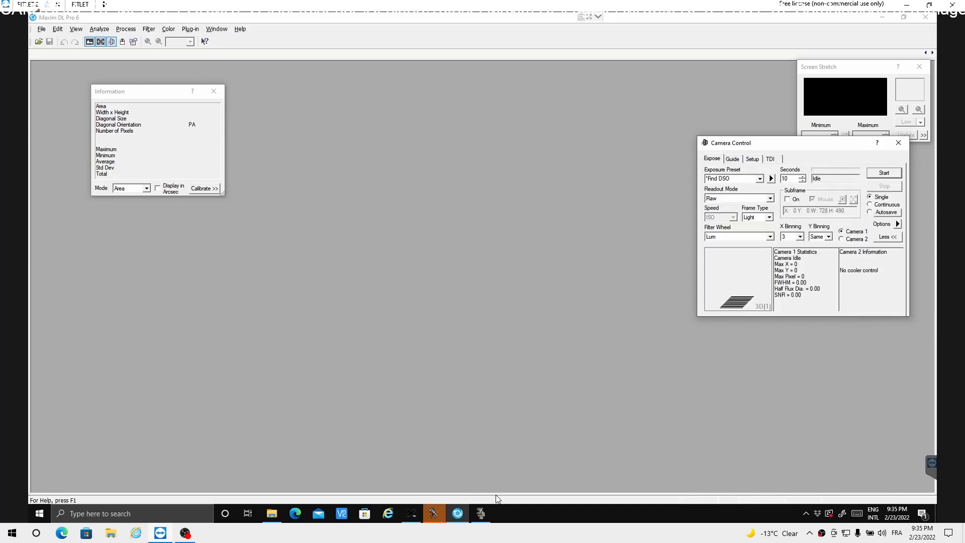
click(438, 515)
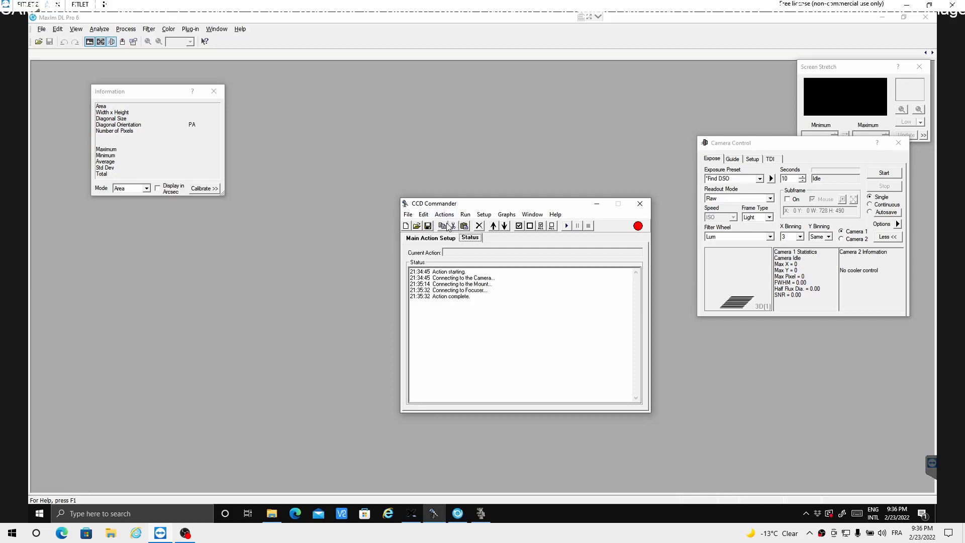
Check the connected devices in MaxIm DL's Observatory window and the mount's status and position in TheSkyX
click(123, 42)
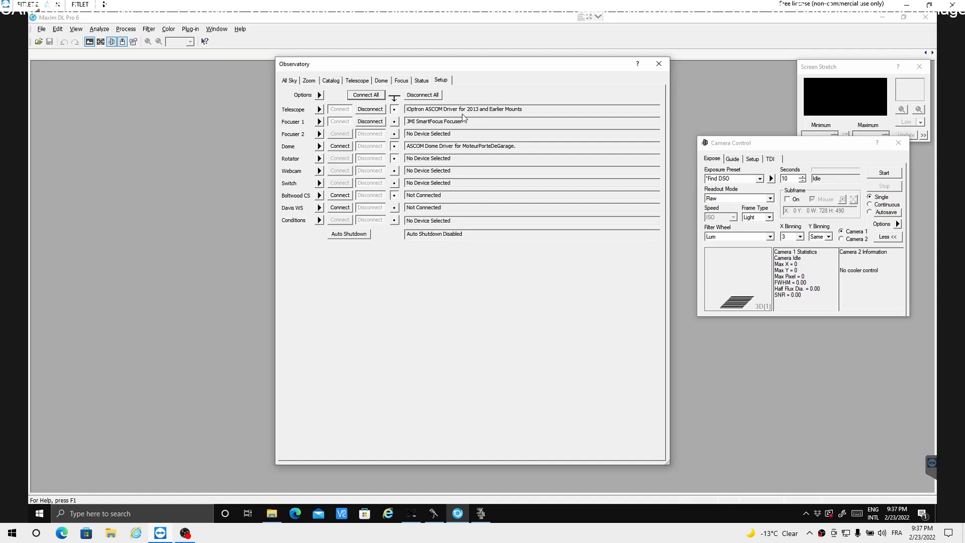
click(412, 519)
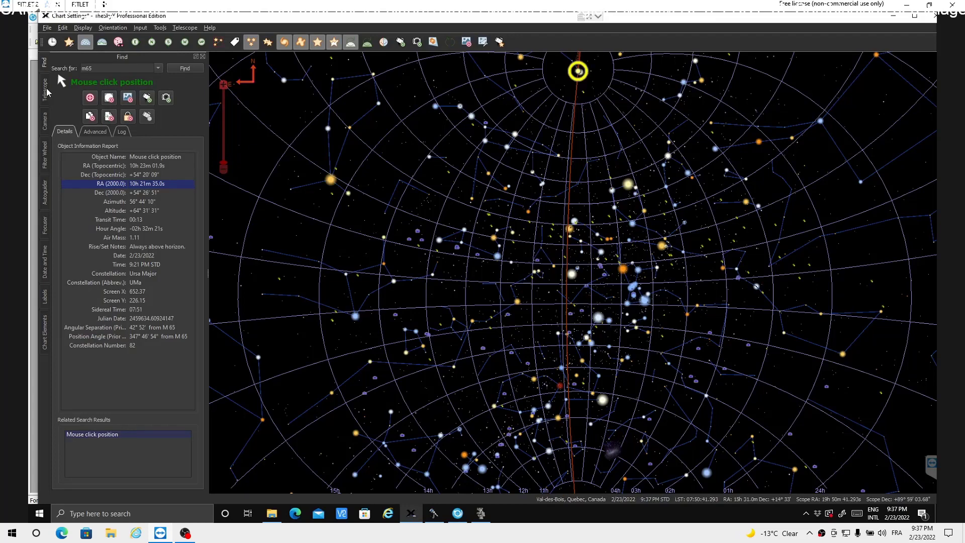
click(48, 92)
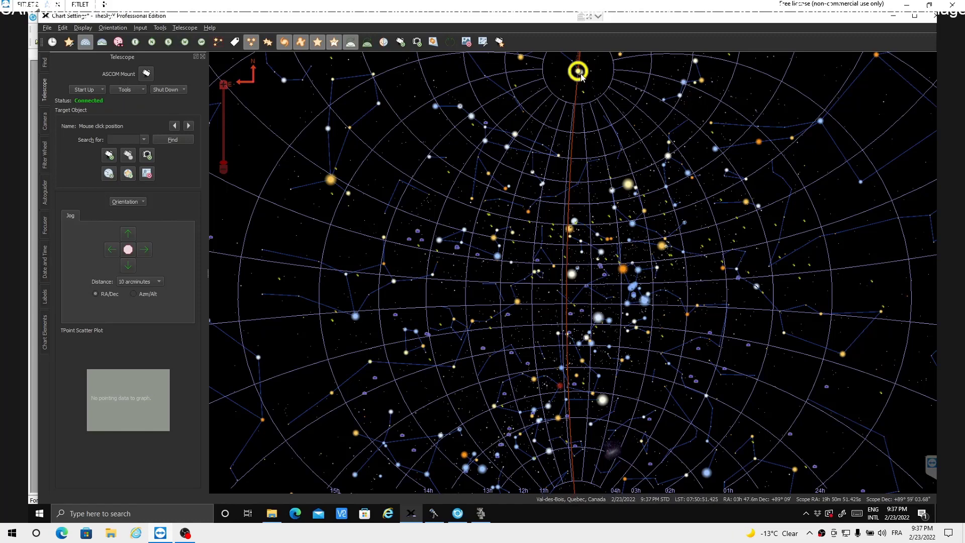
mouse_move(578, 108)
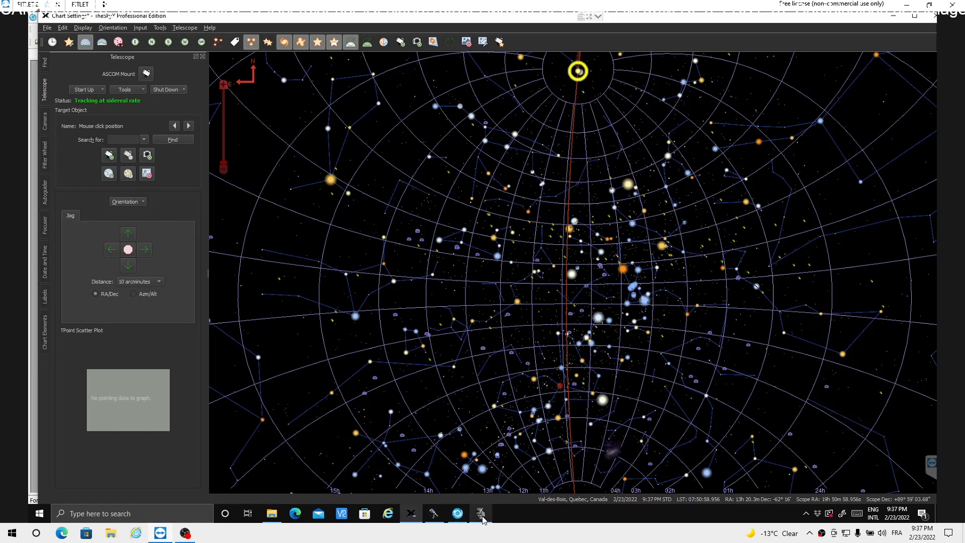
Snap the zoom chart in MaxIm DL's Observatory window to the scope, and compare the position with TheSkyX
click(458, 514)
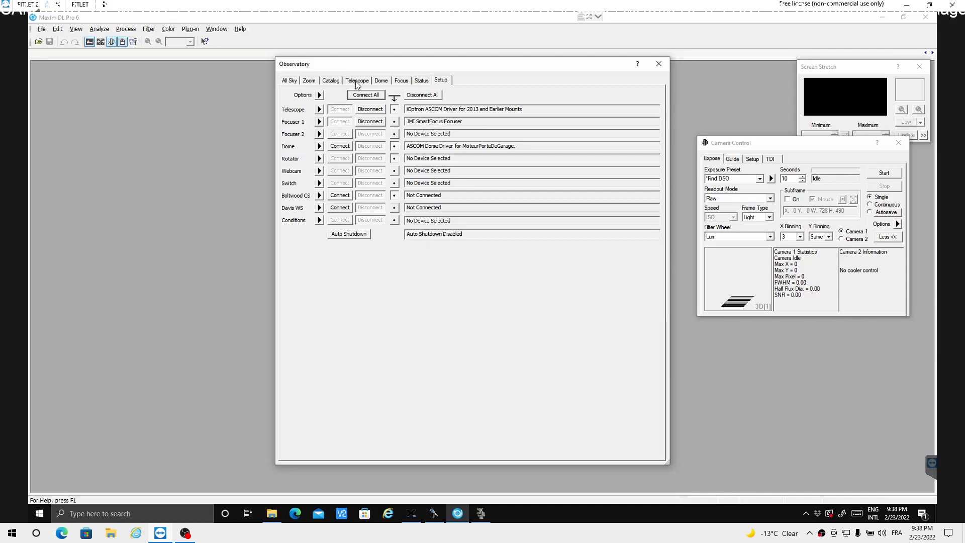
click(309, 82)
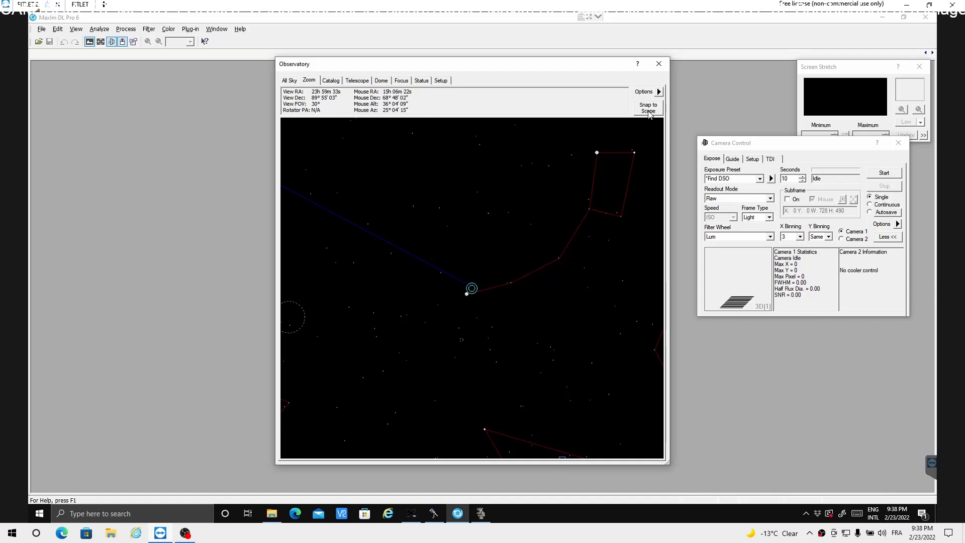
click(652, 112)
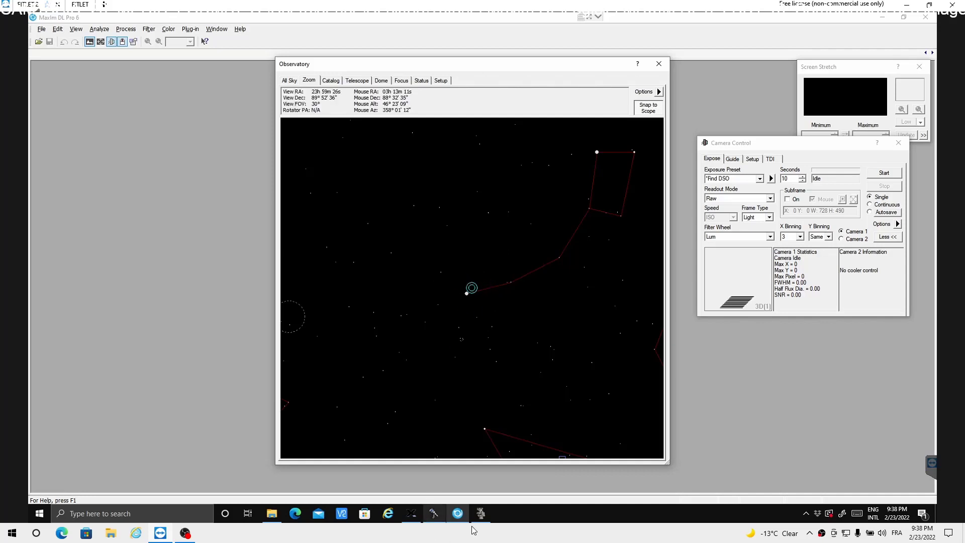
click(419, 517)
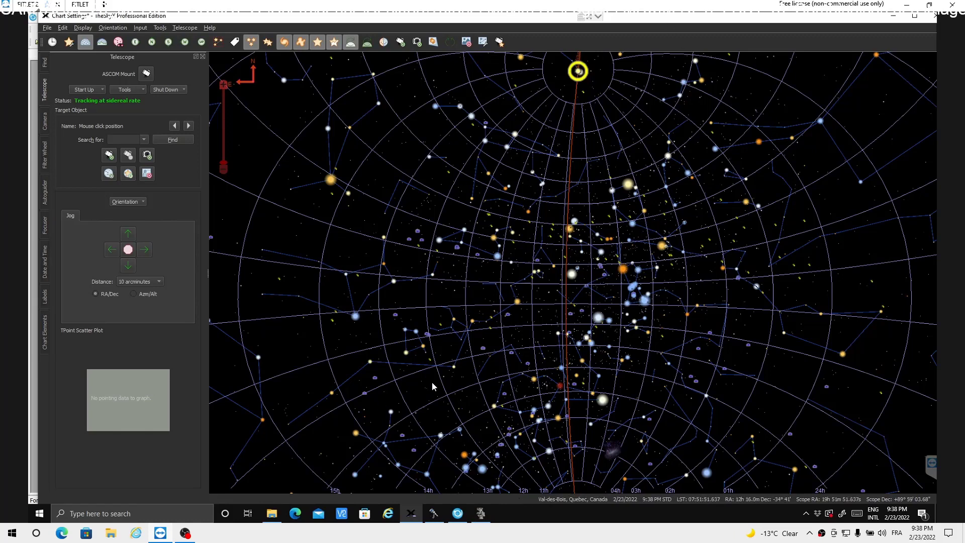
click(457, 515)
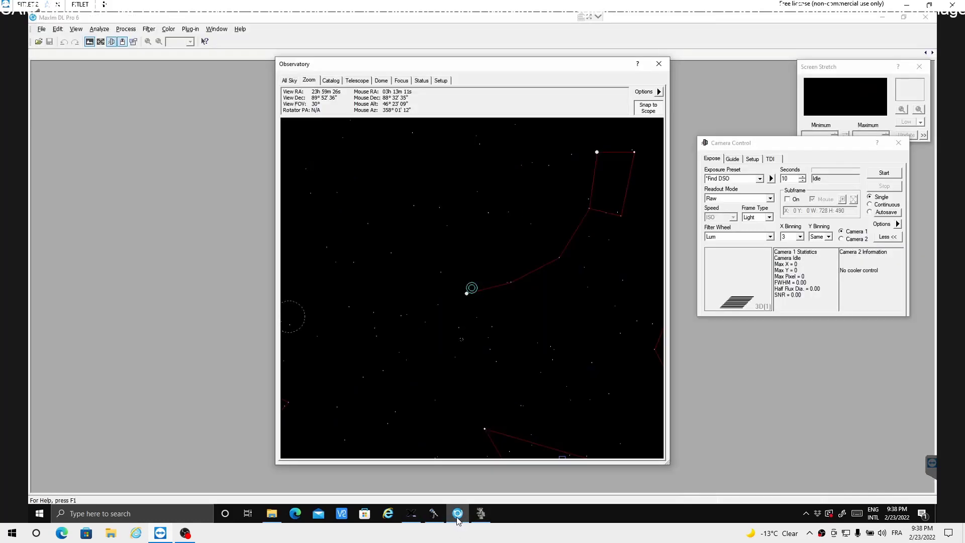
Review the telescope and focuser status pages in MaxIm DL's Observatory window, and return to the zoom chart
click(352, 82)
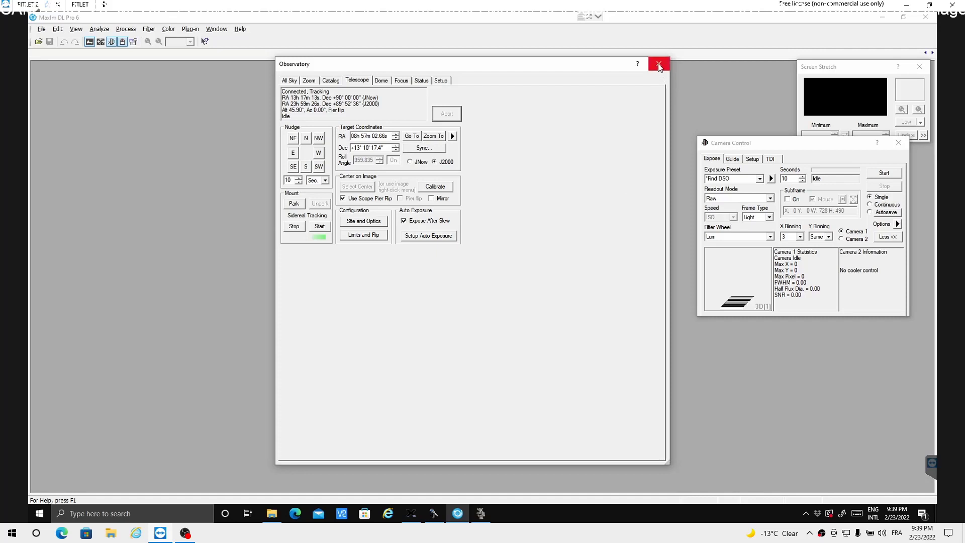
click(402, 81)
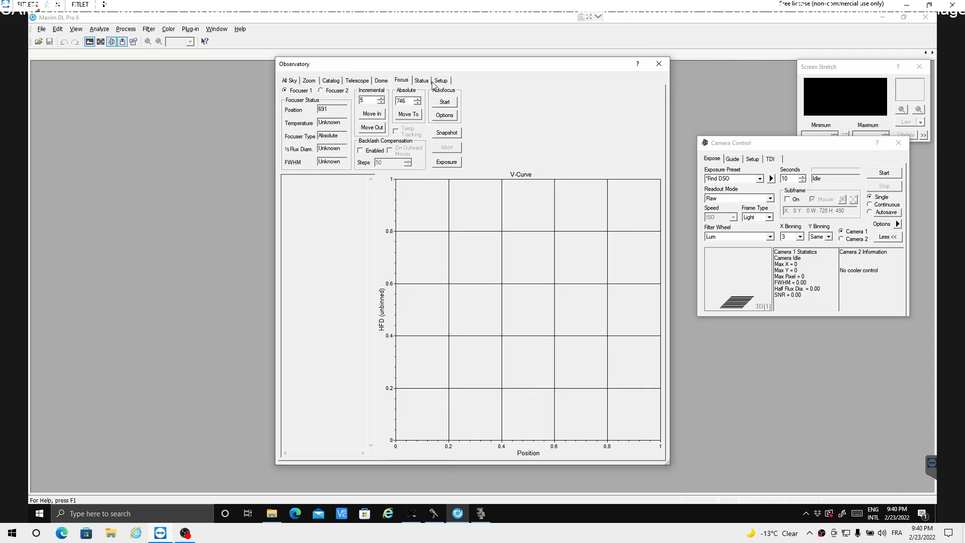
click(309, 81)
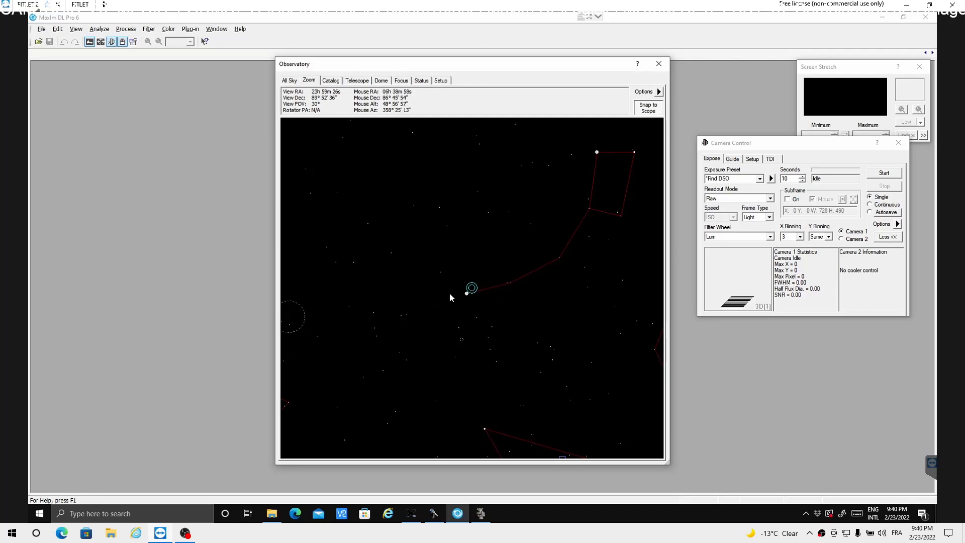
Set the zoom chart's field of view to 20° and find the scope position, closing the Observatory window when done
click(659, 92)
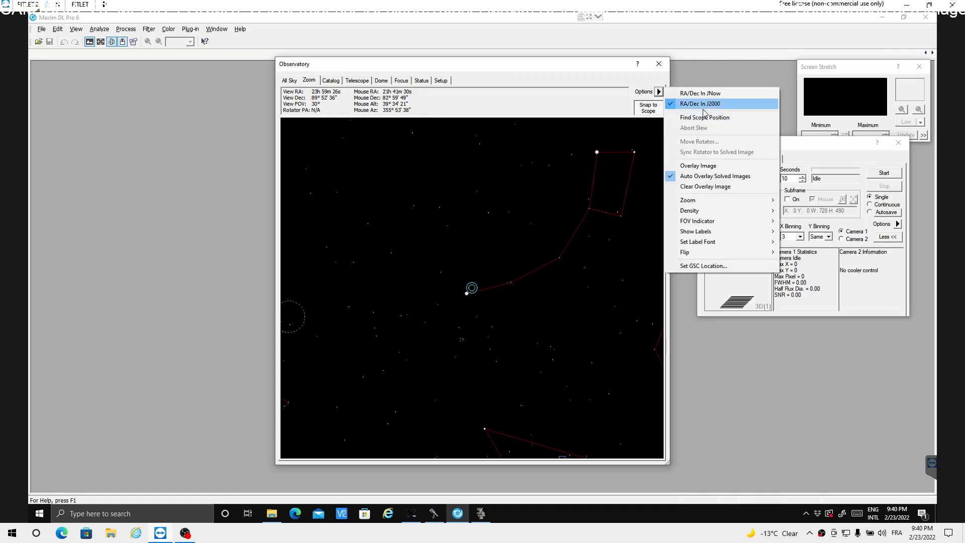
mouse_move(704, 201)
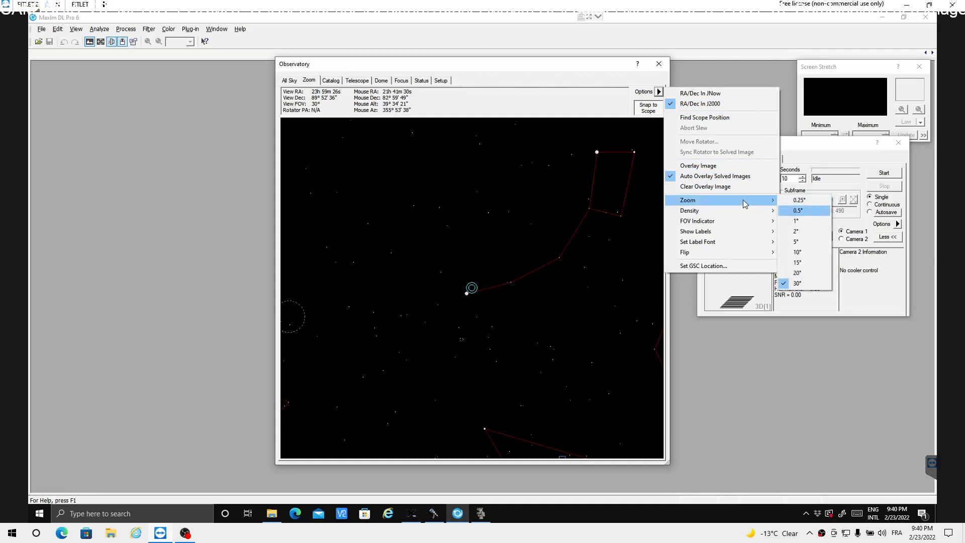
click(798, 273)
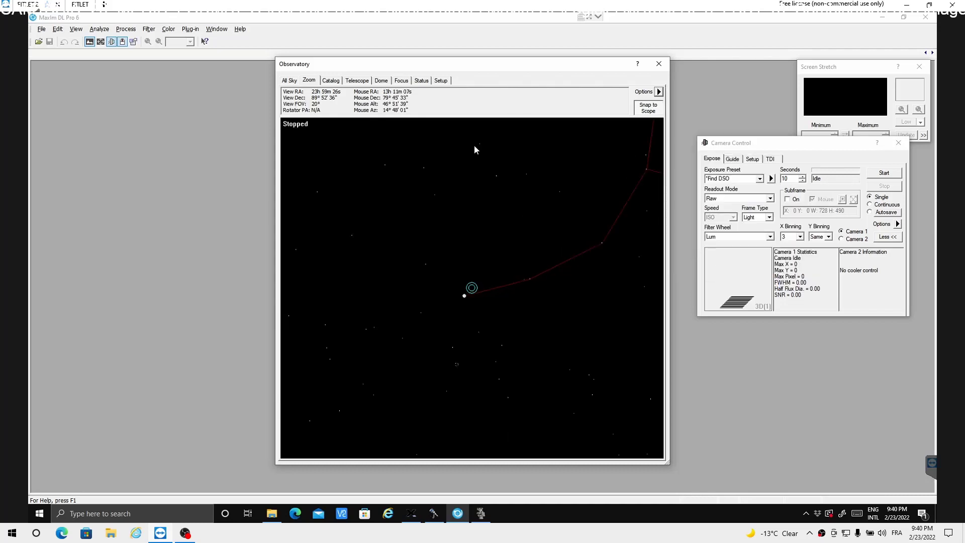
click(659, 92)
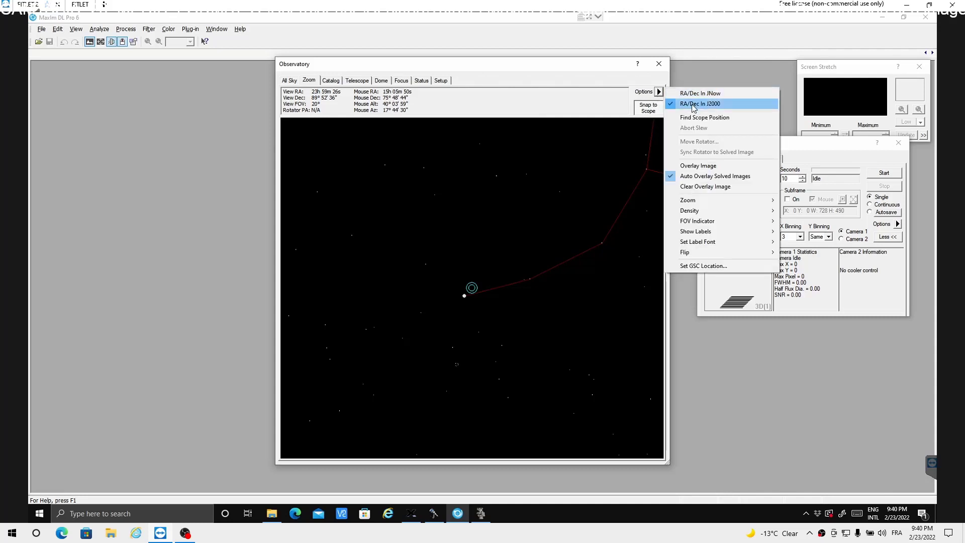
click(702, 119)
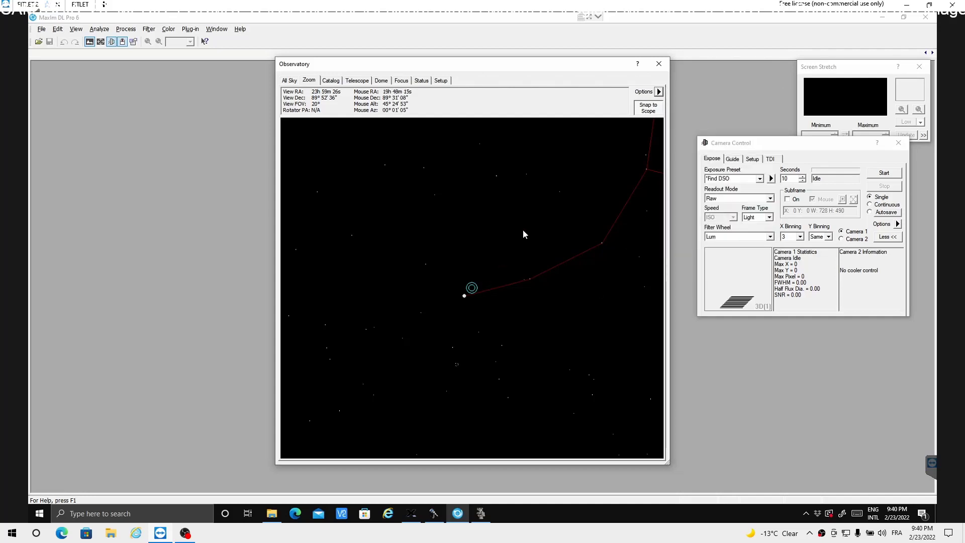
click(659, 64)
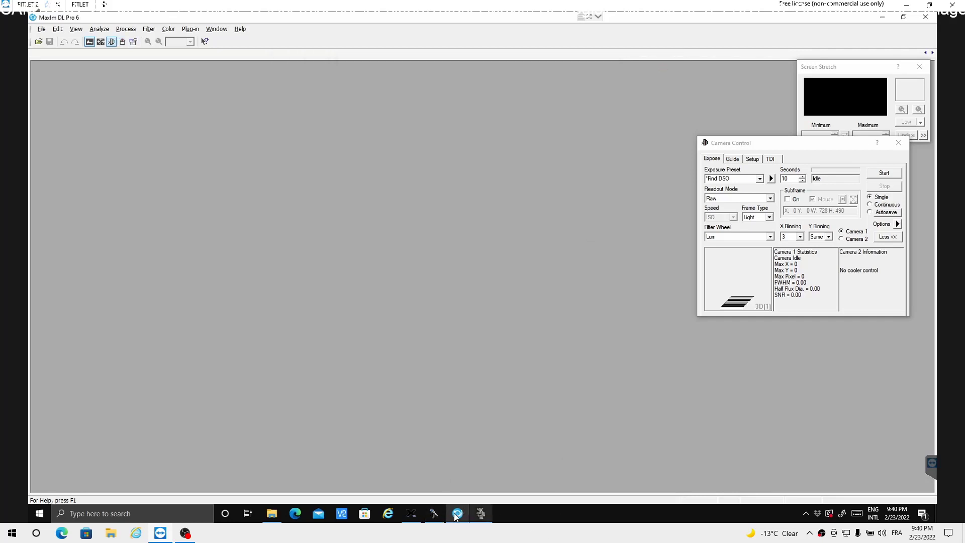
Switch to CCD Commander and start a new Move To RA & Dec action
click(434, 514)
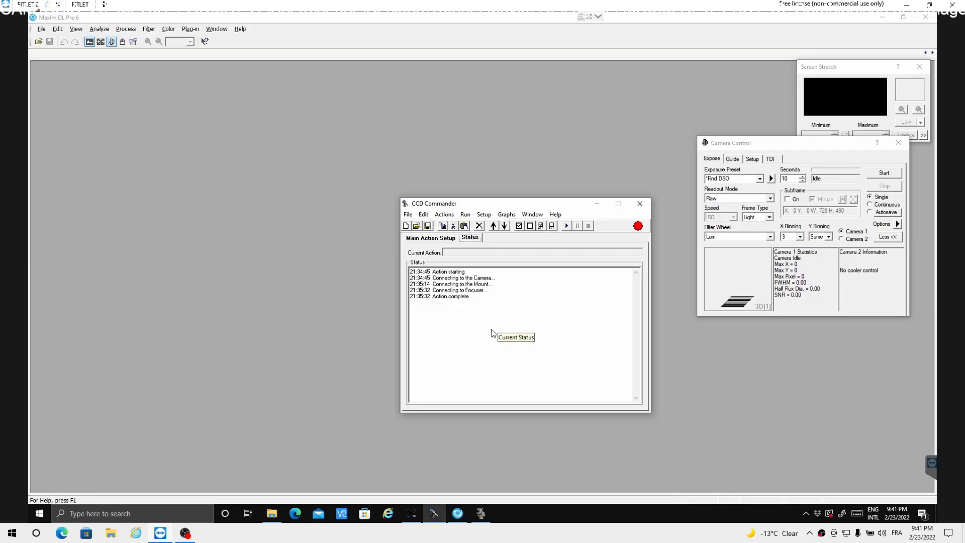
click(442, 219)
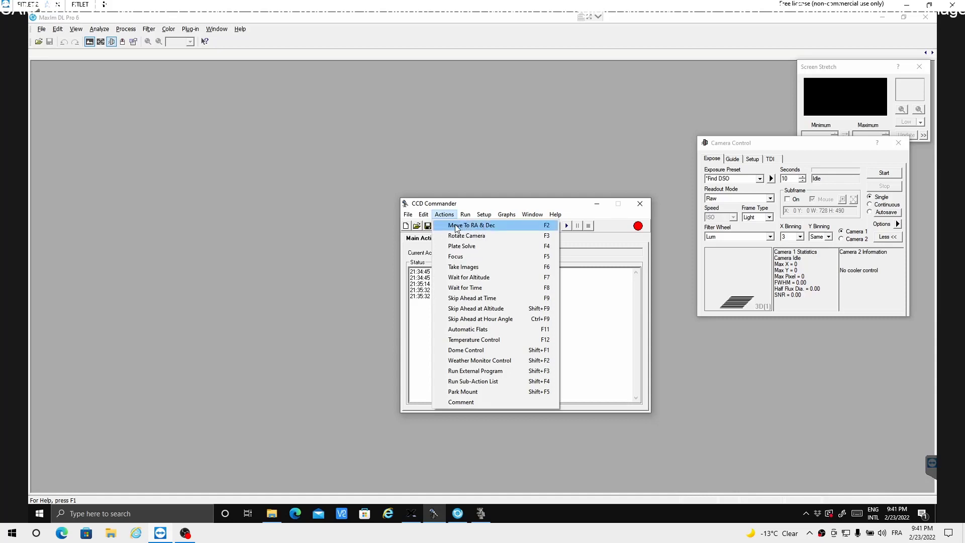
click(456, 228)
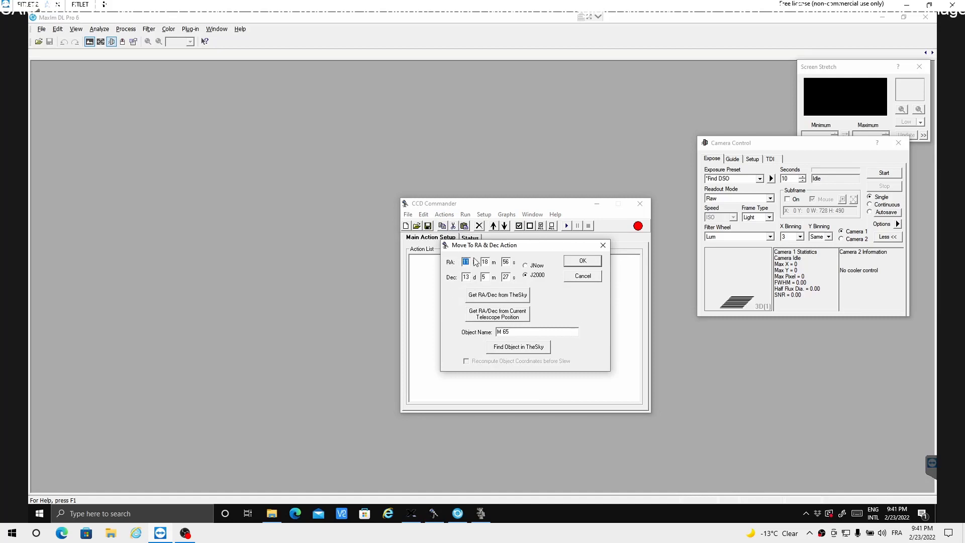
Try JNow coordinates with Recompute Object Coordinates before Slew enabled, and switch back to J2000
click(527, 266)
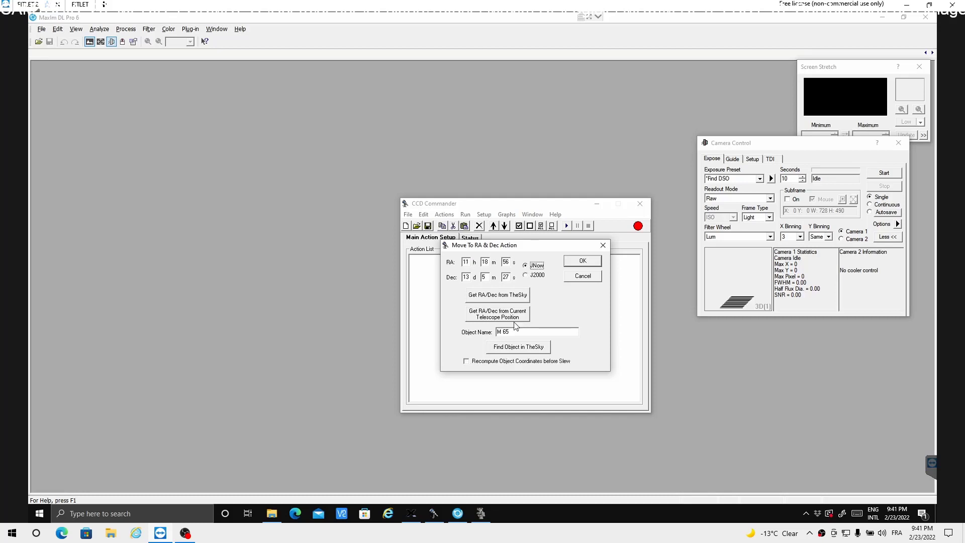
click(465, 362)
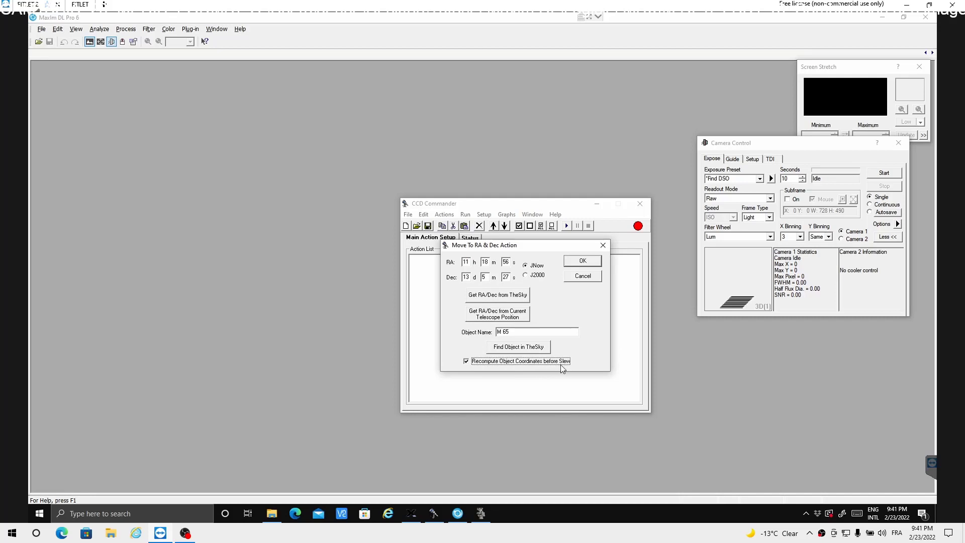
click(526, 276)
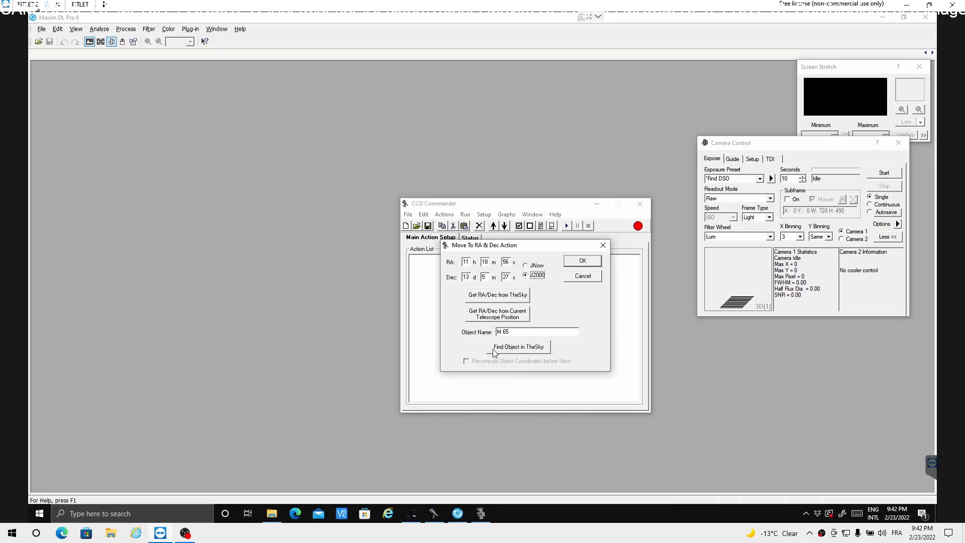
Find M 65 in TheSky from the action dialog, and compare its J2000 coordinates with the object report in TheSkyX
click(511, 349)
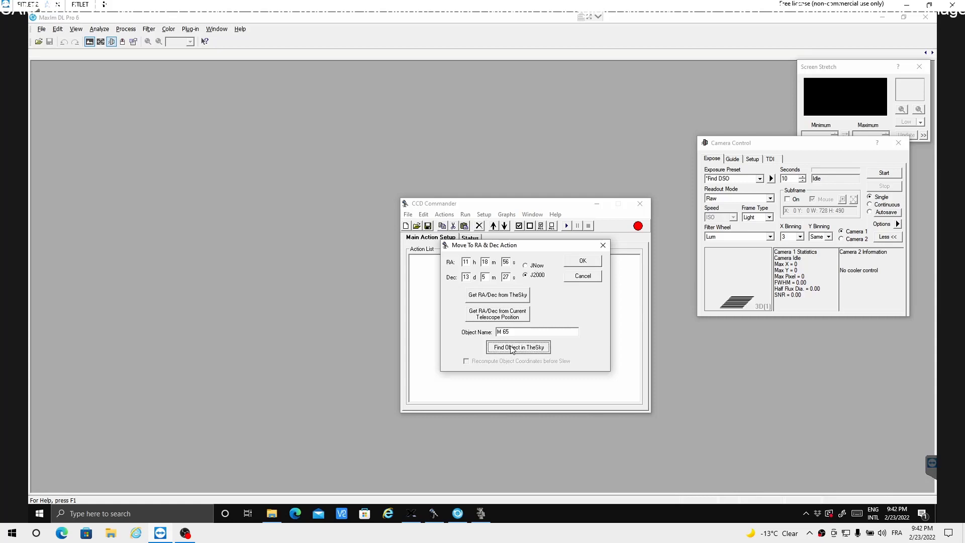
click(413, 517)
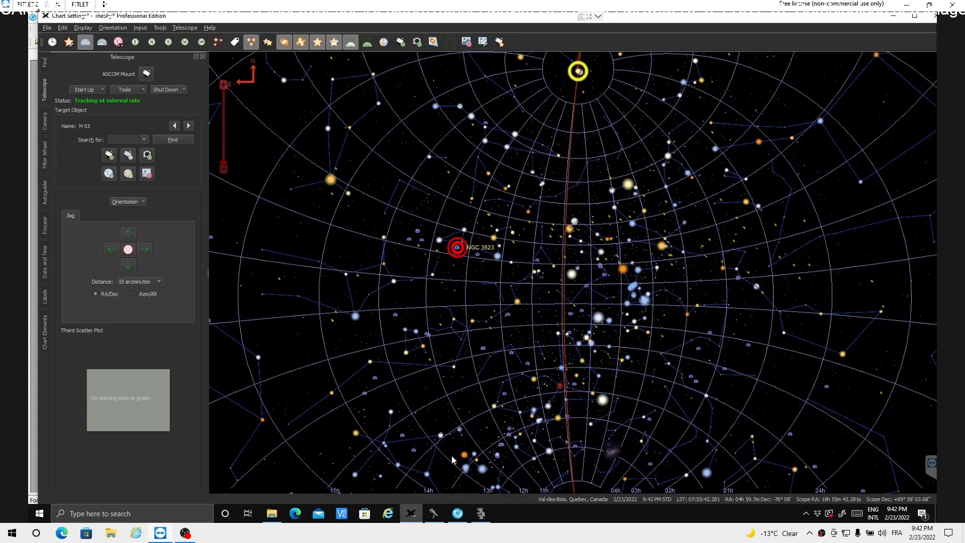
click(434, 514)
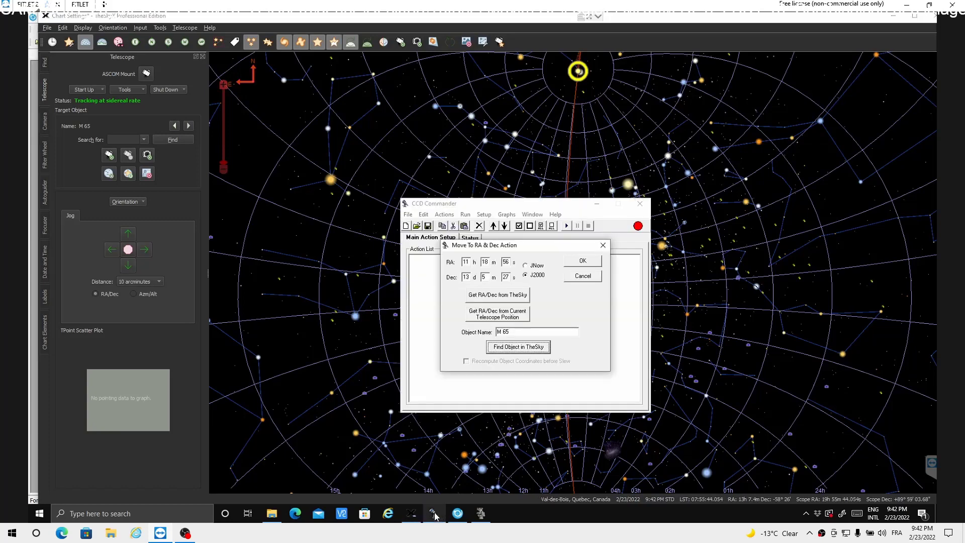
click(505, 206)
click(45, 65)
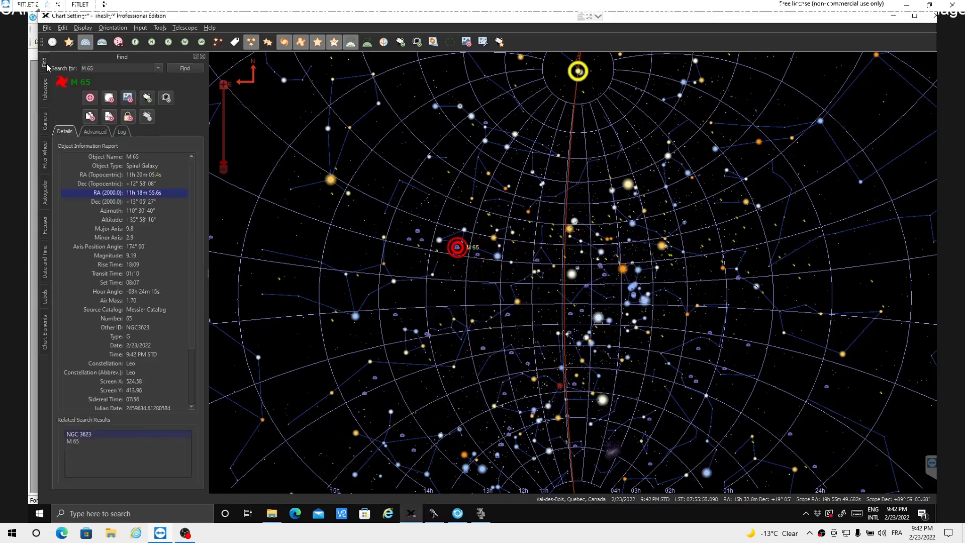
click(437, 515)
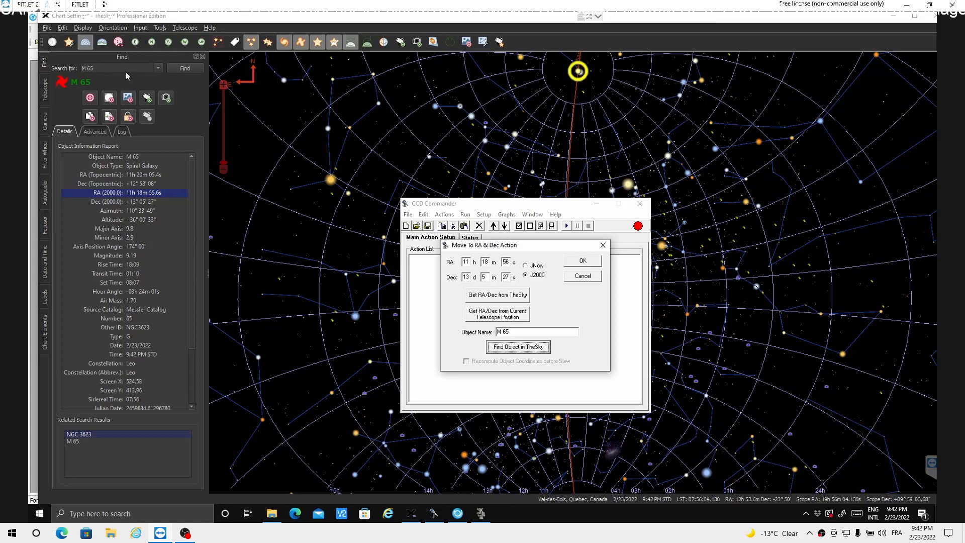
Search for M 65 in TheSkyX and center the chart on it to examine the camera's field of view around the galaxy
click(193, 71)
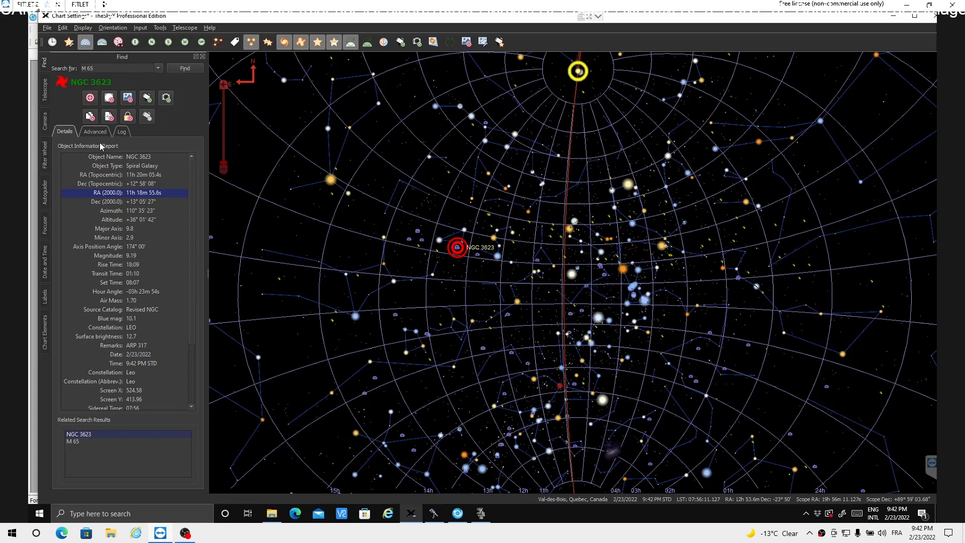
click(89, 101)
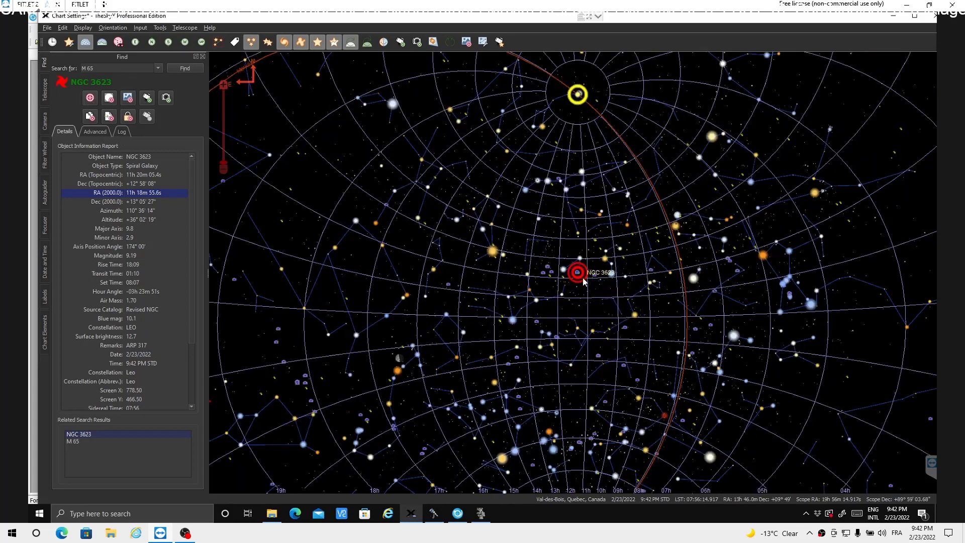
scroll(584, 279, up, 1)
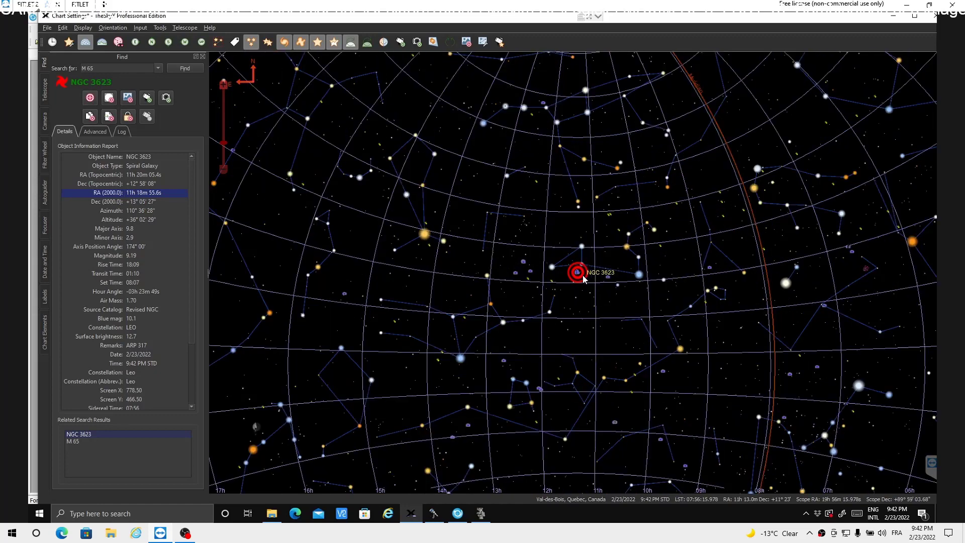
scroll(584, 279, up, 3)
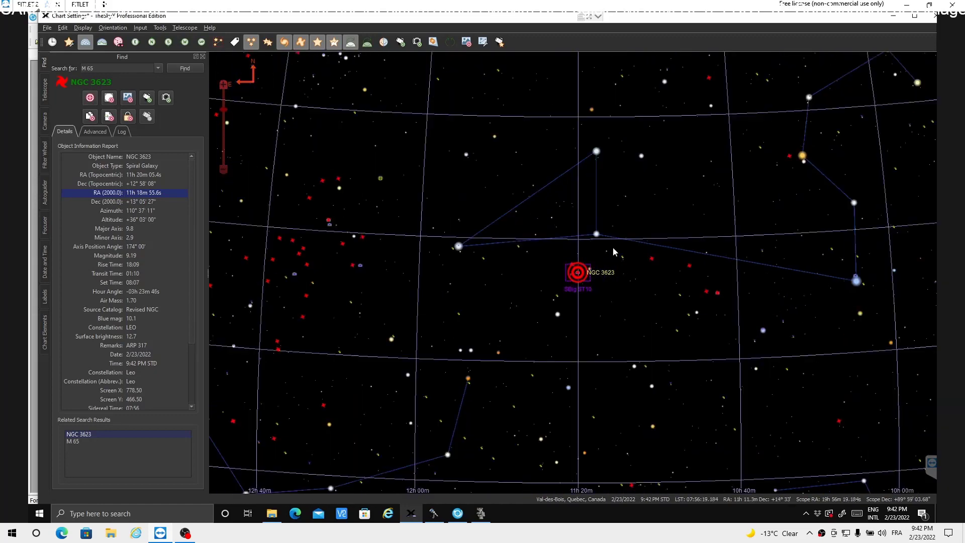
scroll(613, 249, up, 1)
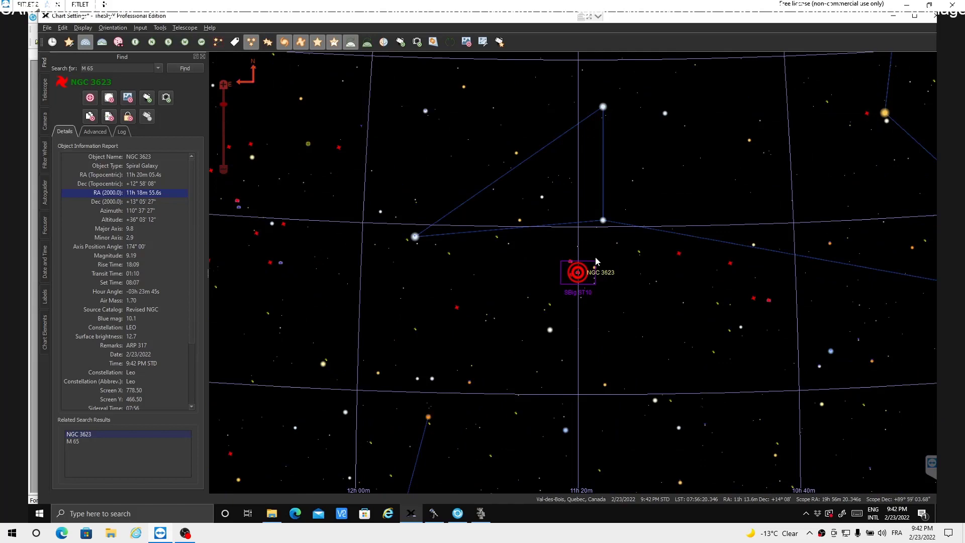
scroll(538, 261, up, 2)
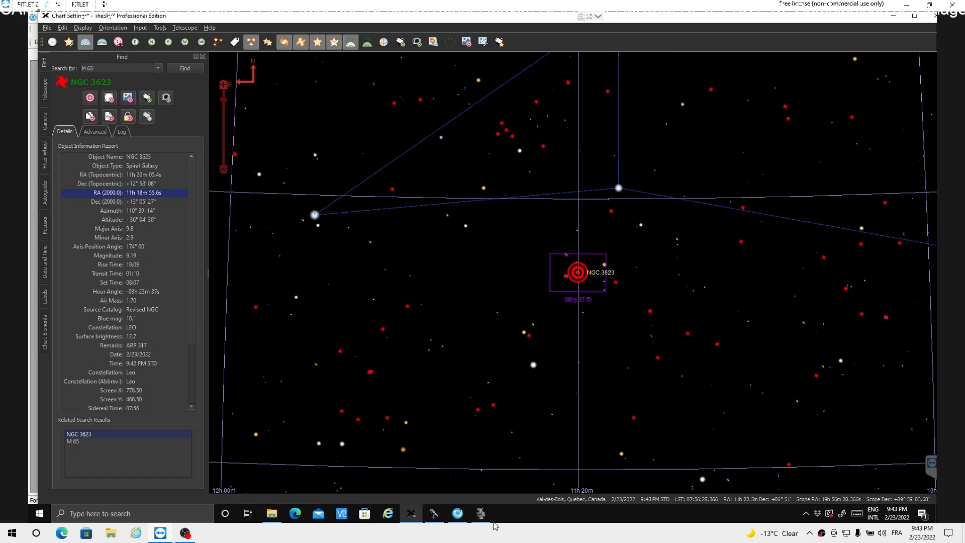
Accept the move action for M 65 in CCD Commander, and move its window clear of the target on the chart
click(433, 515)
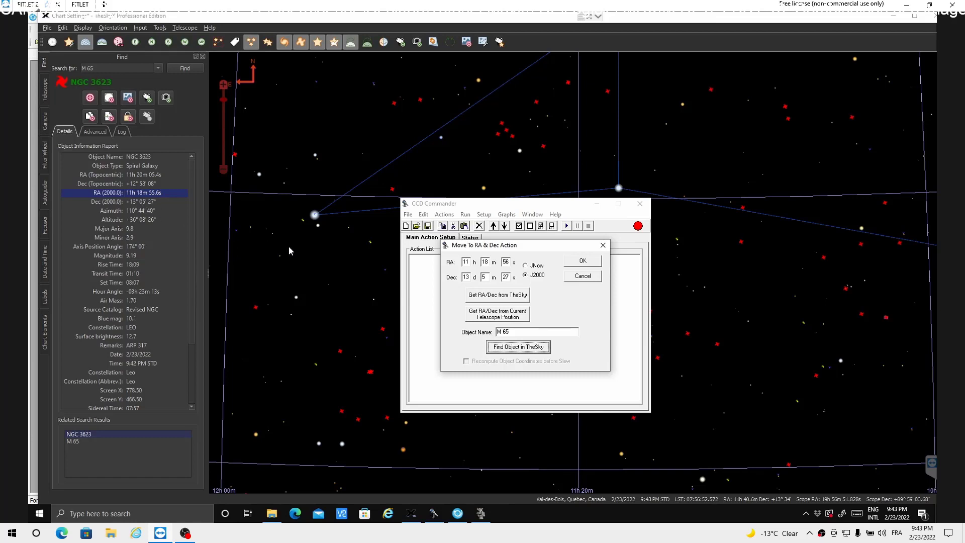
click(585, 263)
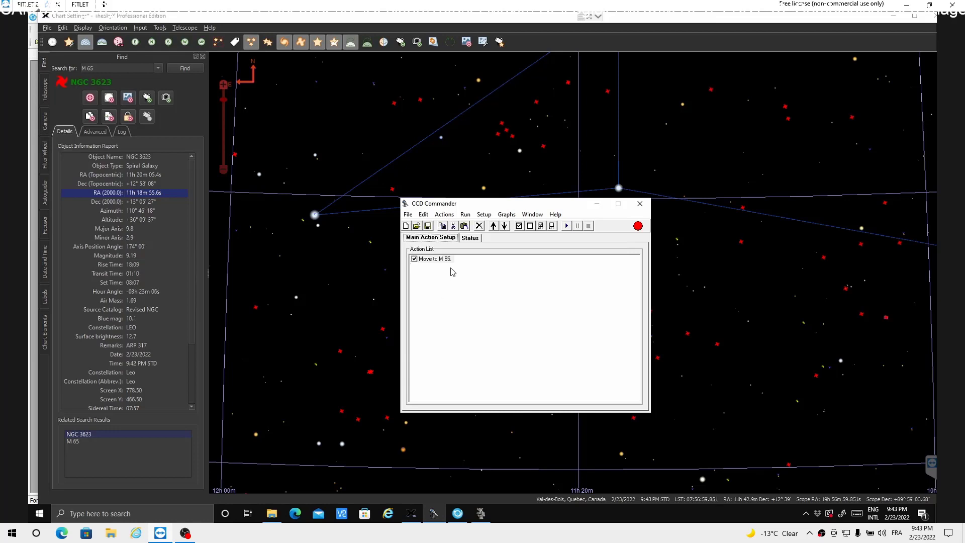
mouse_move(509, 204)
mouse_down()
mouse_move(555, 310)
mouse_move(578, 323)
mouse_move(578, 310)
mouse_up()
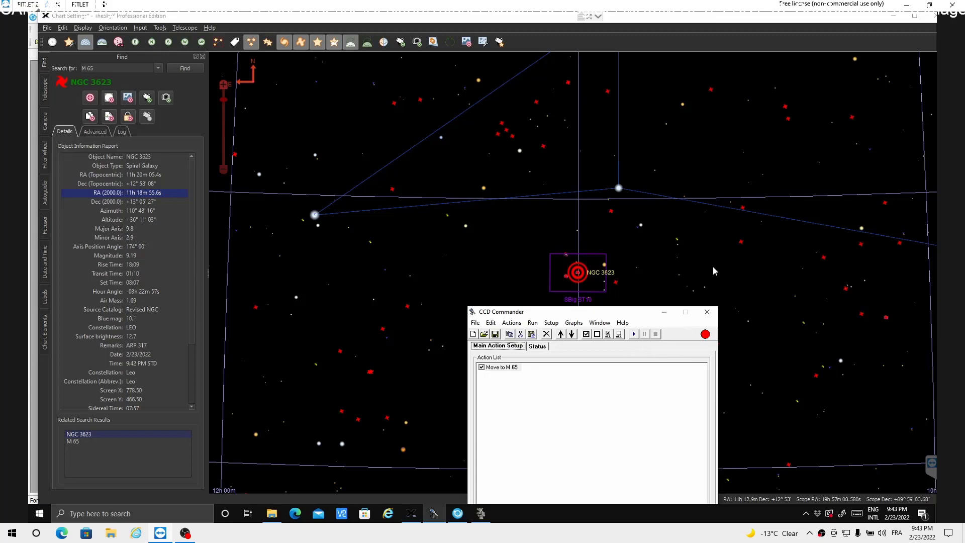
Compare the target's location with the scope's on the TheSkyX chart, and run the M 65 move from CCD Commander
scroll(622, 197, up, 4)
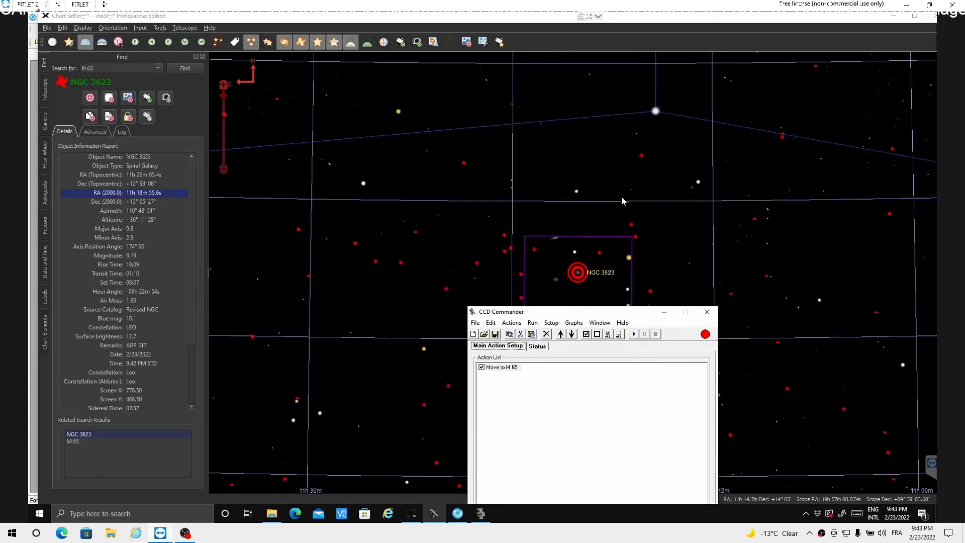
scroll(622, 200, down, 3)
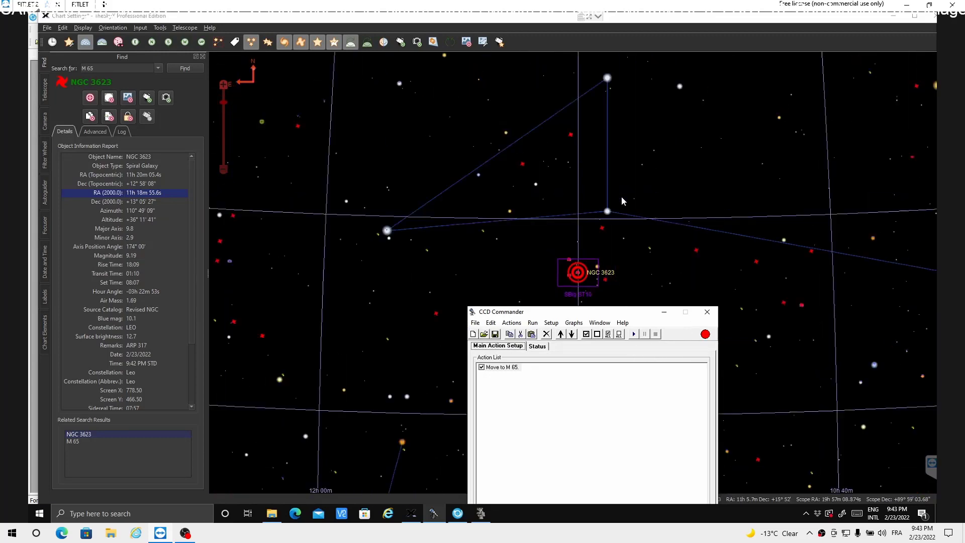
scroll(621, 196, down, 3)
scroll(623, 194, down, 5)
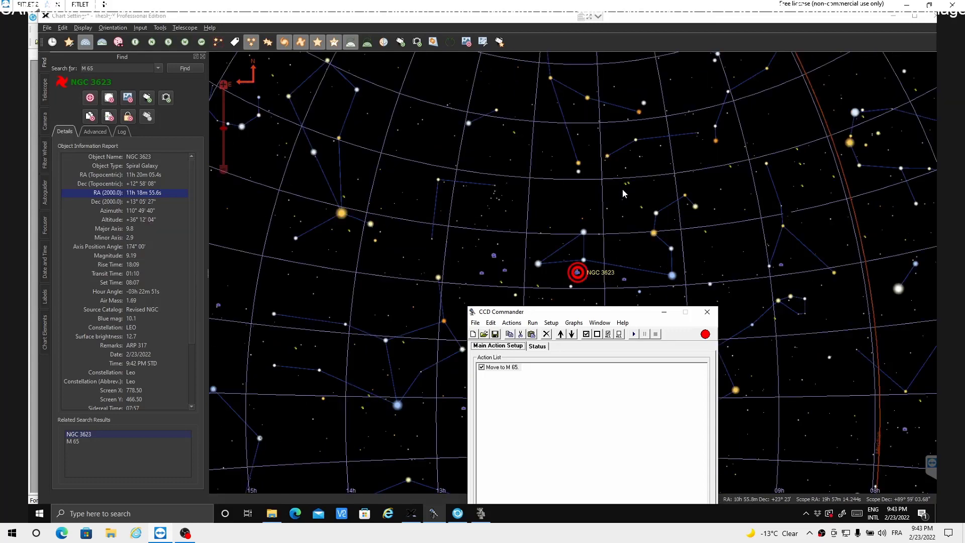
click(591, 248)
drag(590, 245, 537, 251)
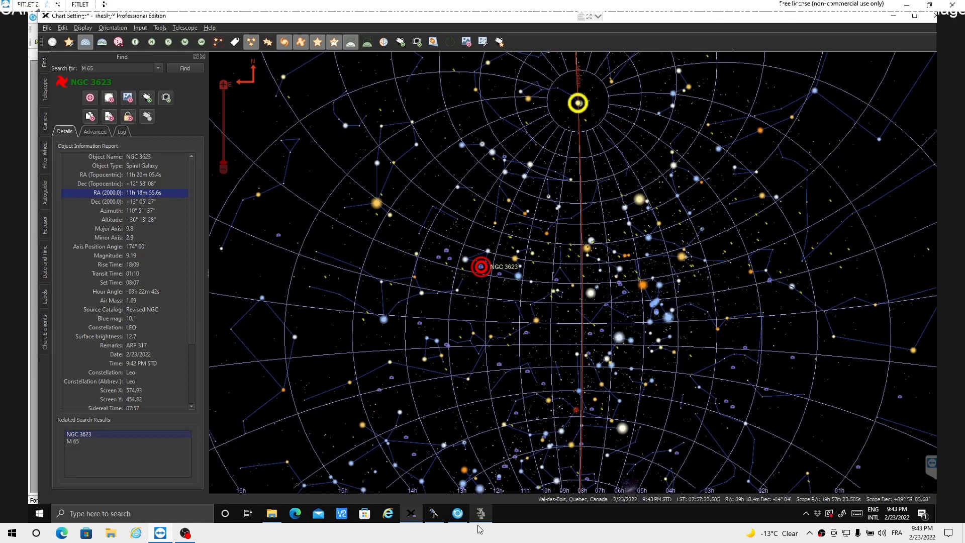
click(433, 514)
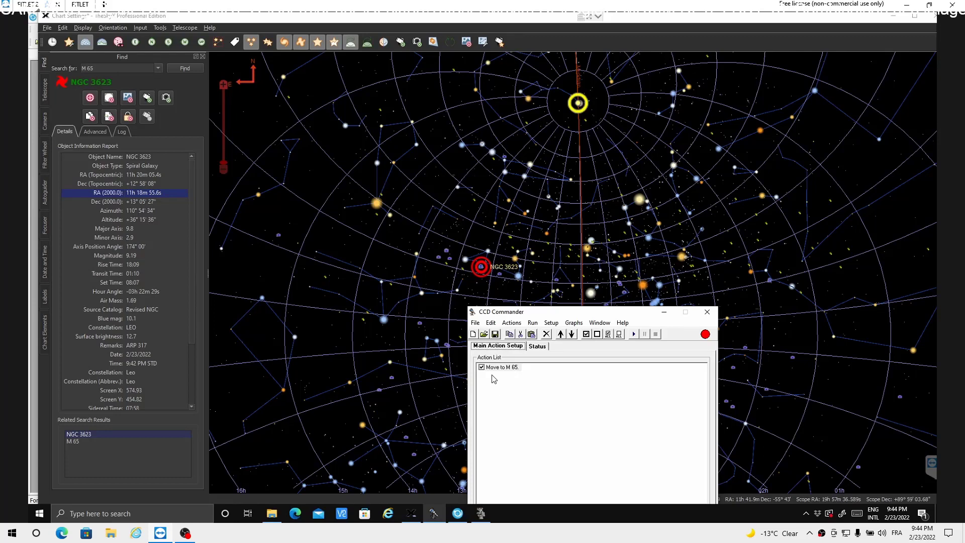
click(634, 335)
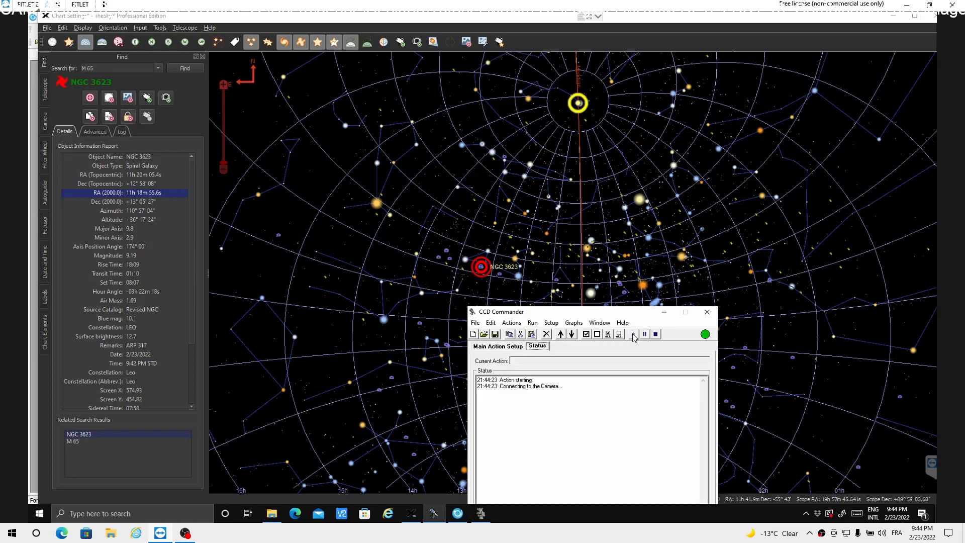
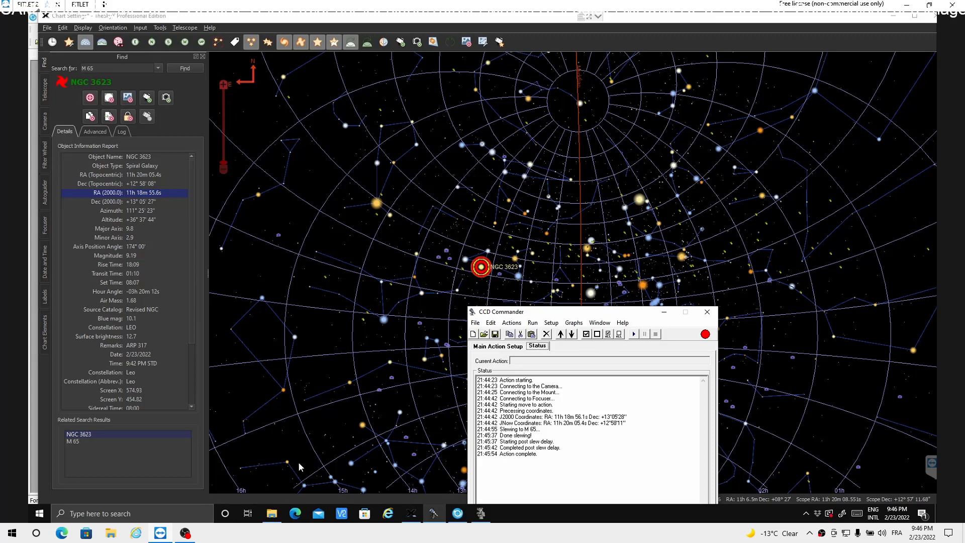
Switch to MaxIm DL, move Camera Control clear of Screen Stretch, and display Camera 1 information instead of its statistics
click(458, 513)
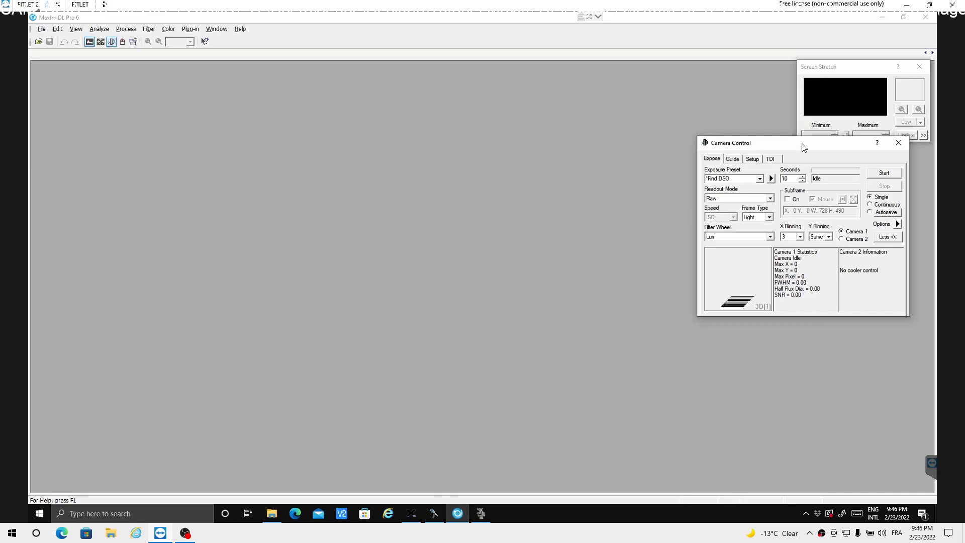
drag(803, 149, 833, 179)
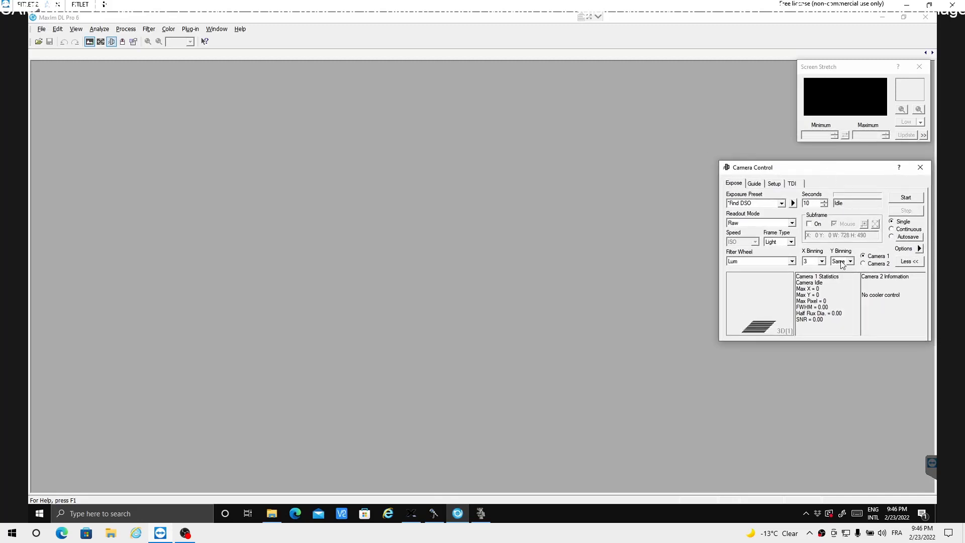
right_click(818, 323)
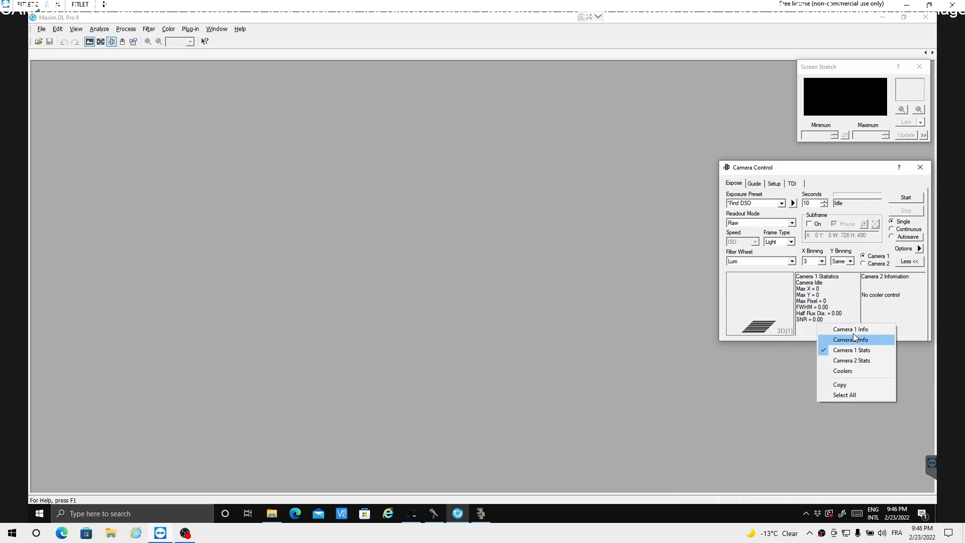
click(815, 324)
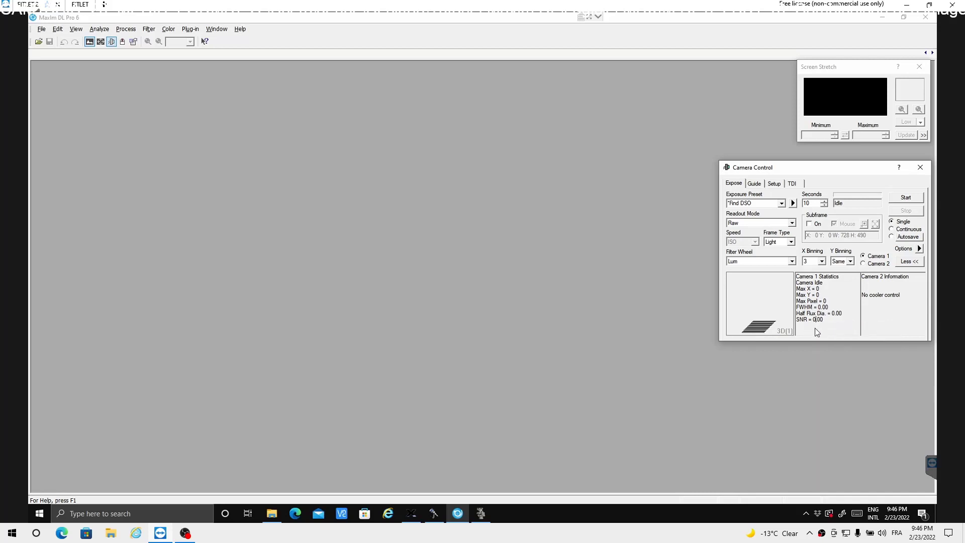
right_click(843, 289)
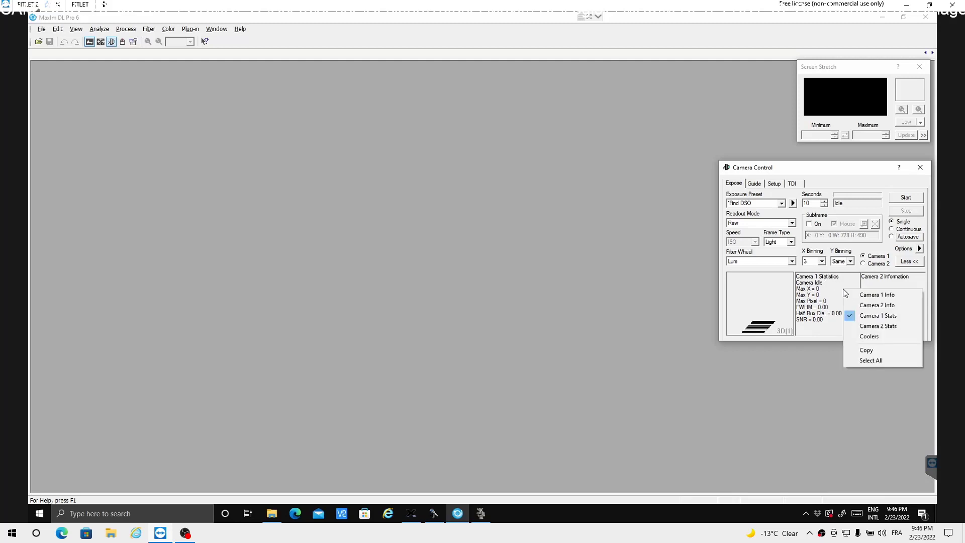
click(877, 294)
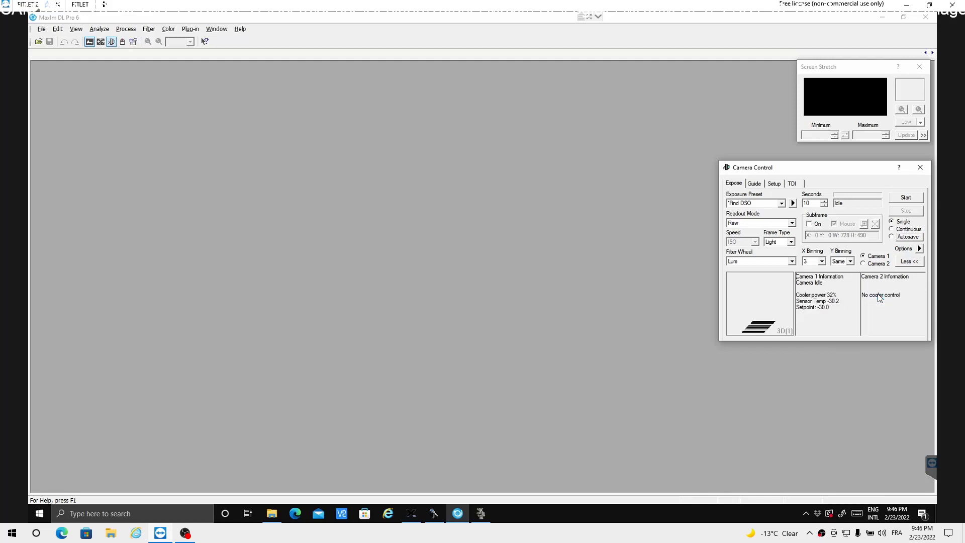
right_click(895, 315)
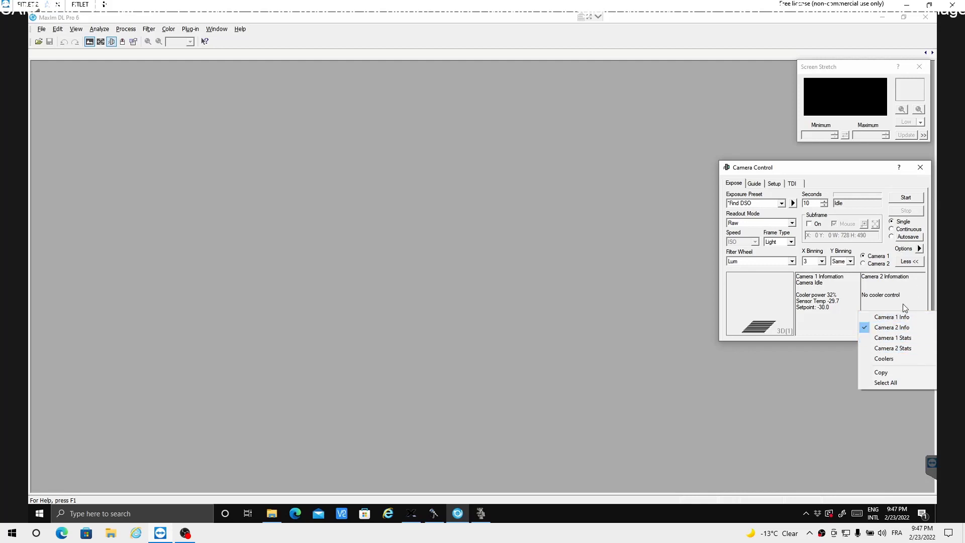
click(878, 300)
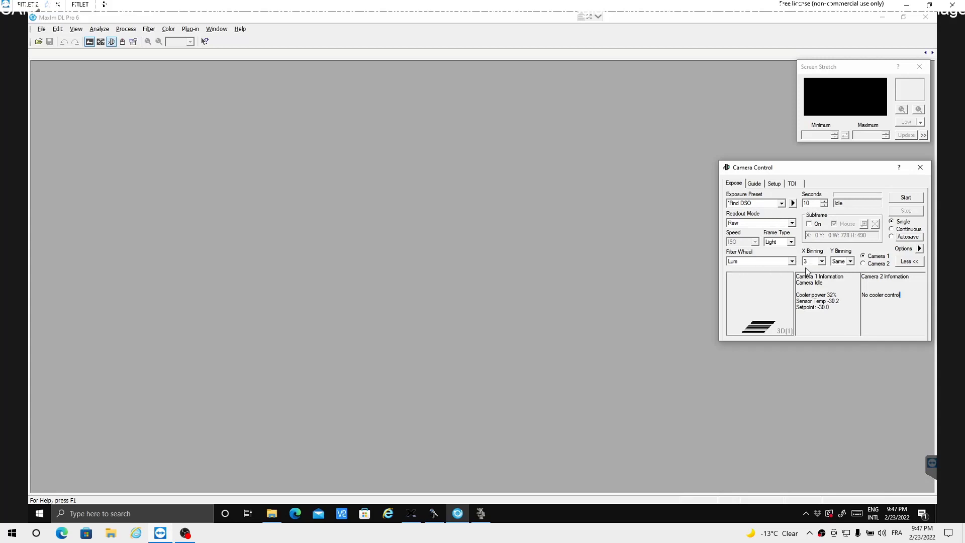
Take a single 10-second Light exposure with the Lum filter at 3x binning, and move the image toward the workspace's center
click(907, 199)
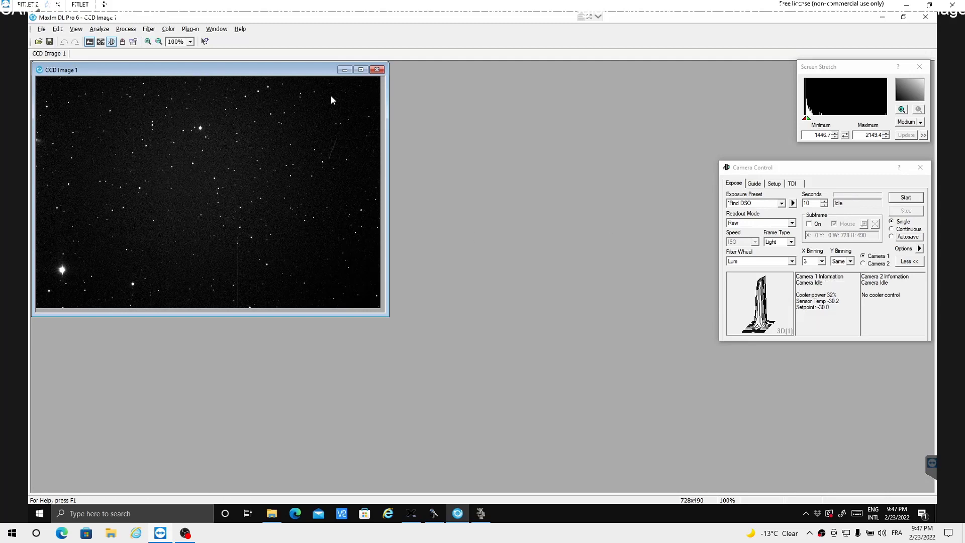
drag(193, 70, 361, 104)
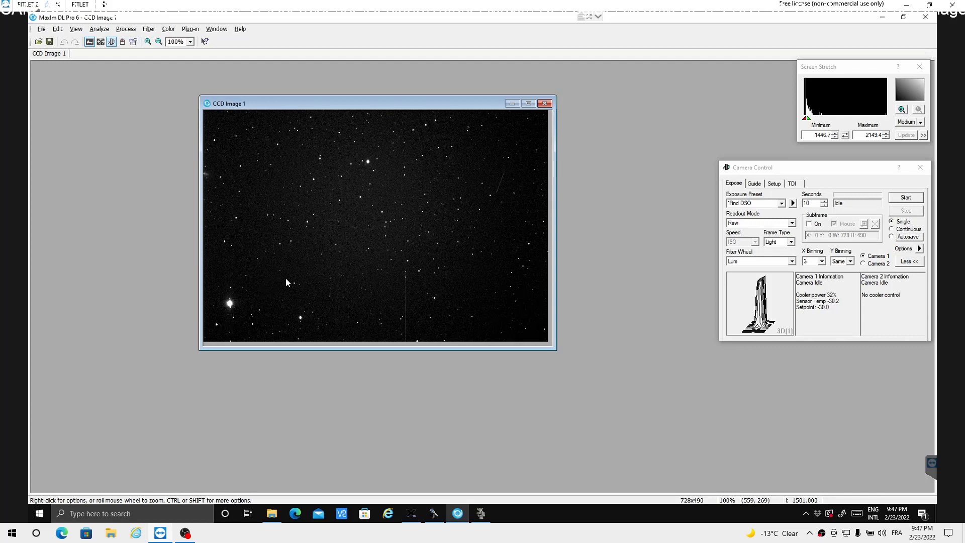
Reset PinPoint Astrometry's detection parameters to defaults, and try to plate-solve the image with stars of magnitude 6 to 15
click(100, 32)
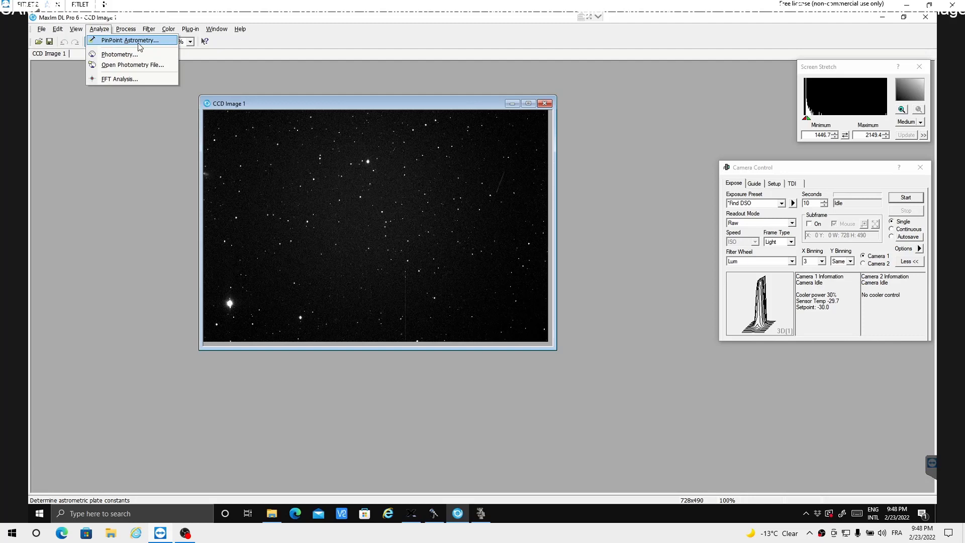
click(131, 40)
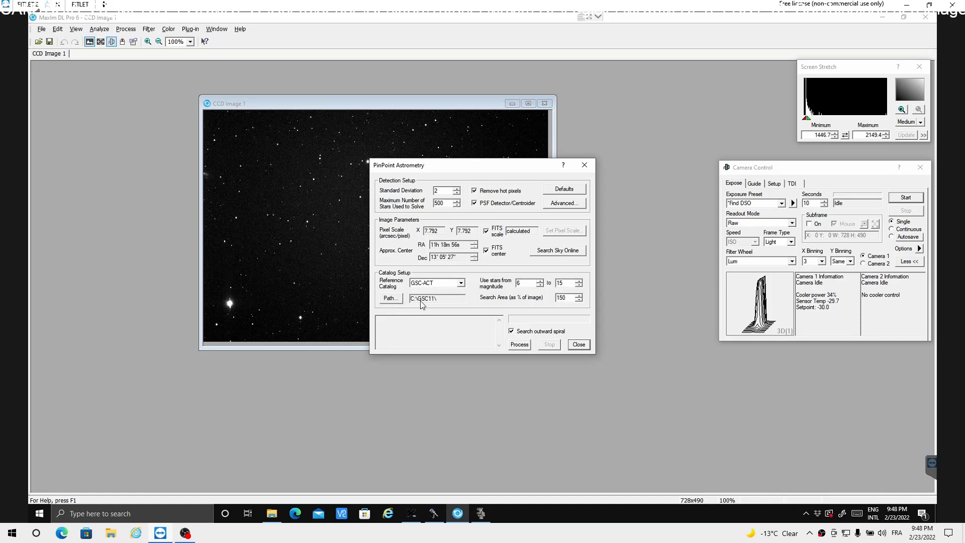
click(563, 191)
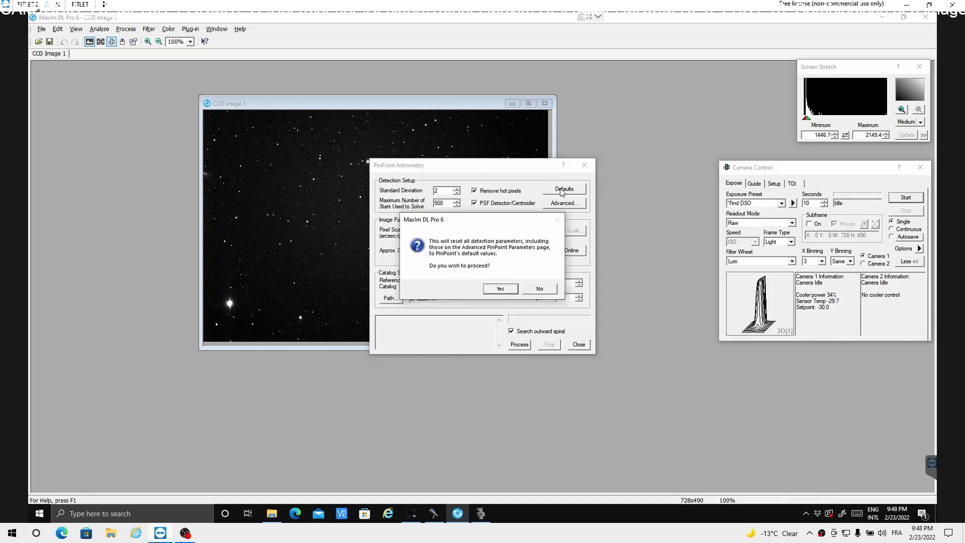
click(501, 289)
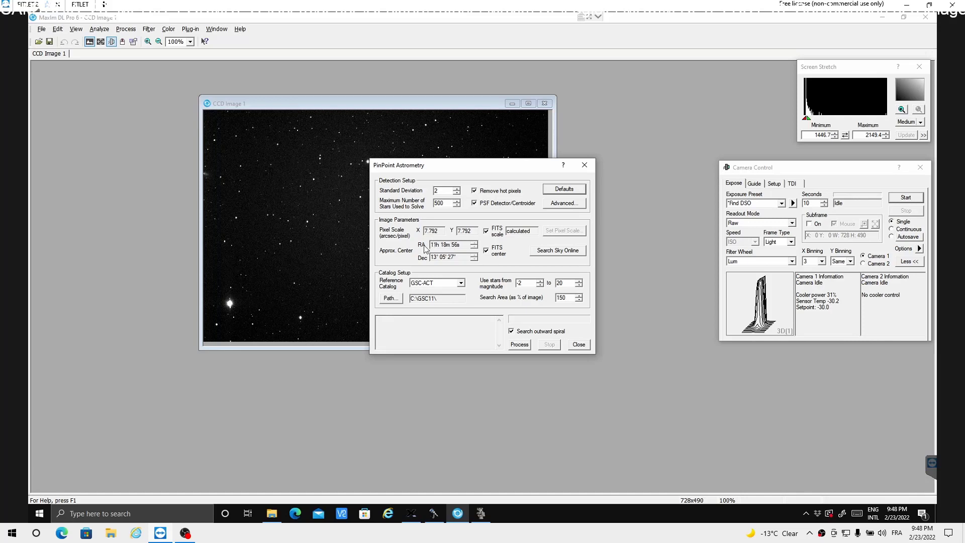
click(518, 346)
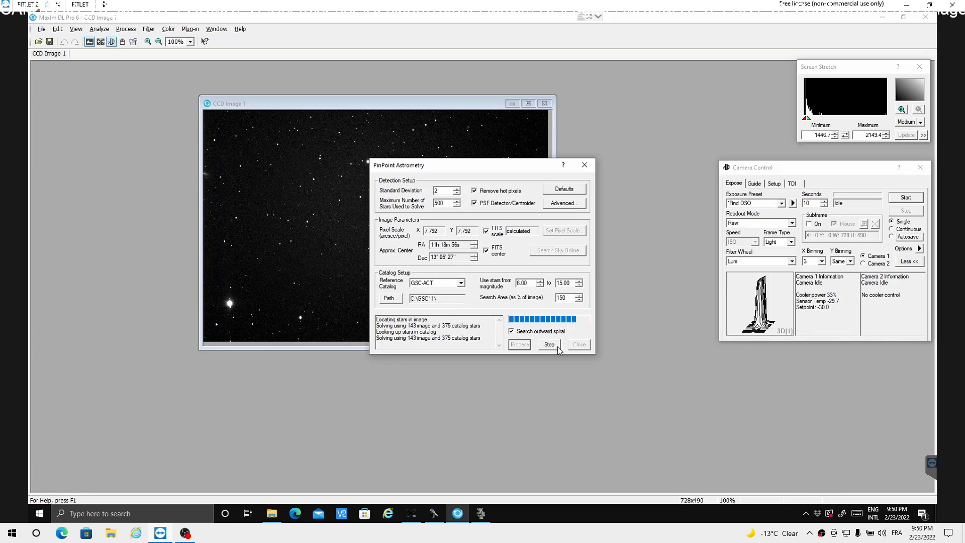
click(550, 345)
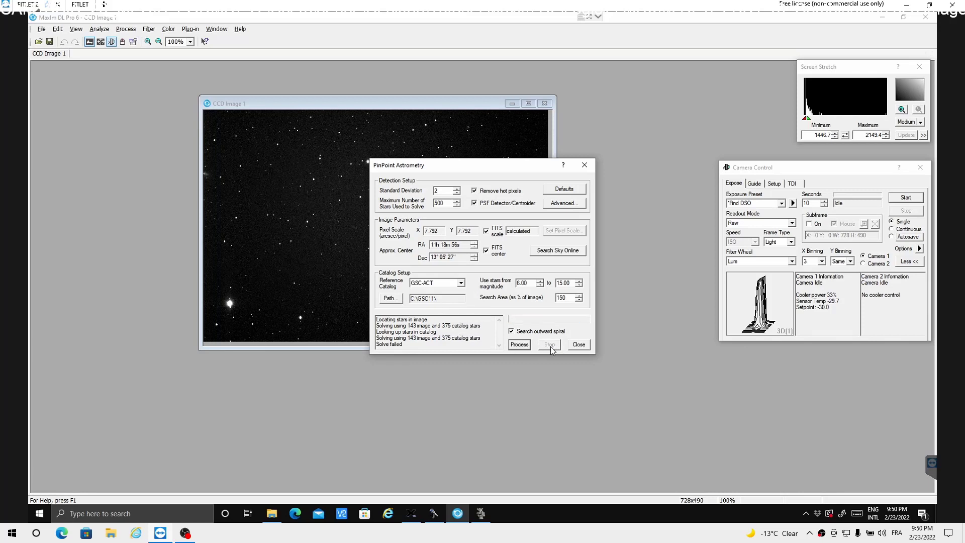
Find the image's plate center with an online sky search, and process the accurate PinPoint plate solve
click(556, 253)
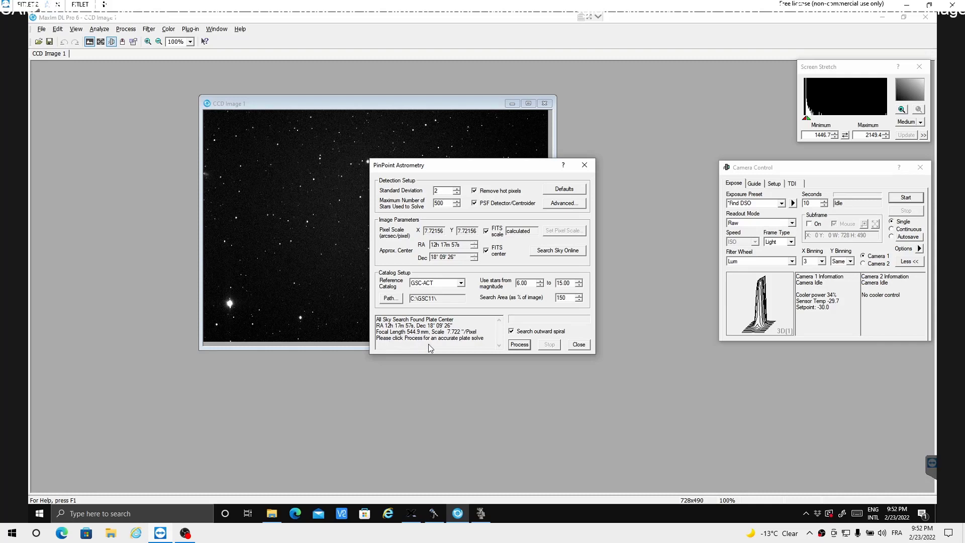
click(525, 349)
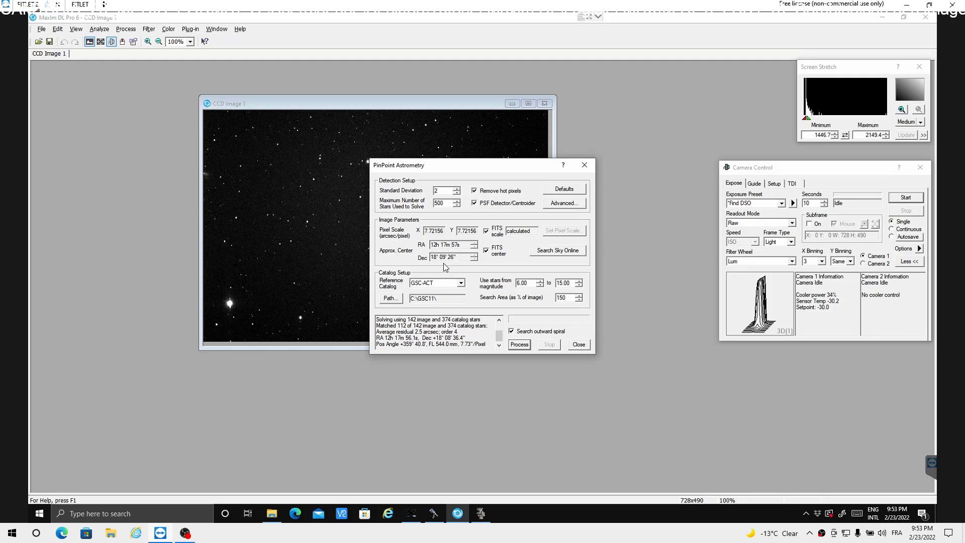
key(Escape)
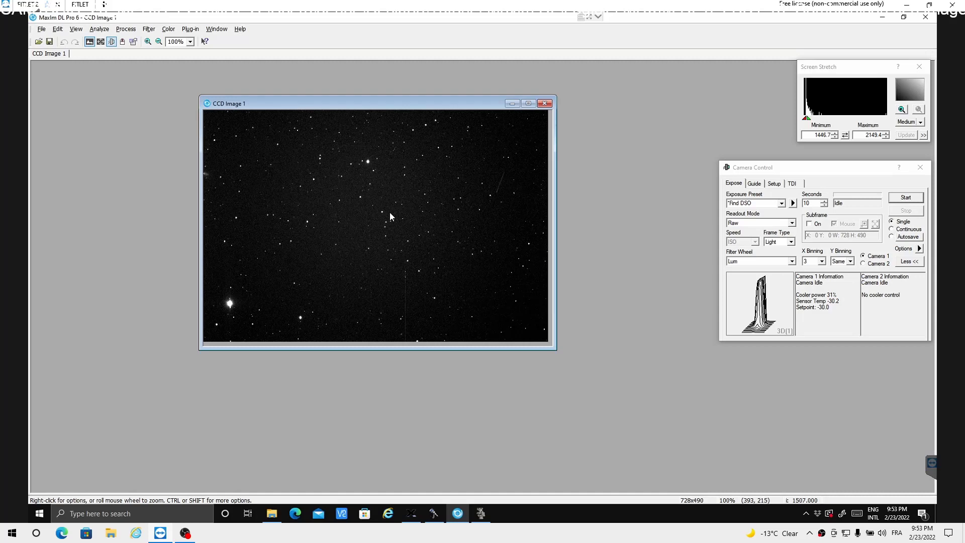
Sync the telescope to the solved J2000 position from the Observatory's telescope controls, and close the Observatory window
click(122, 42)
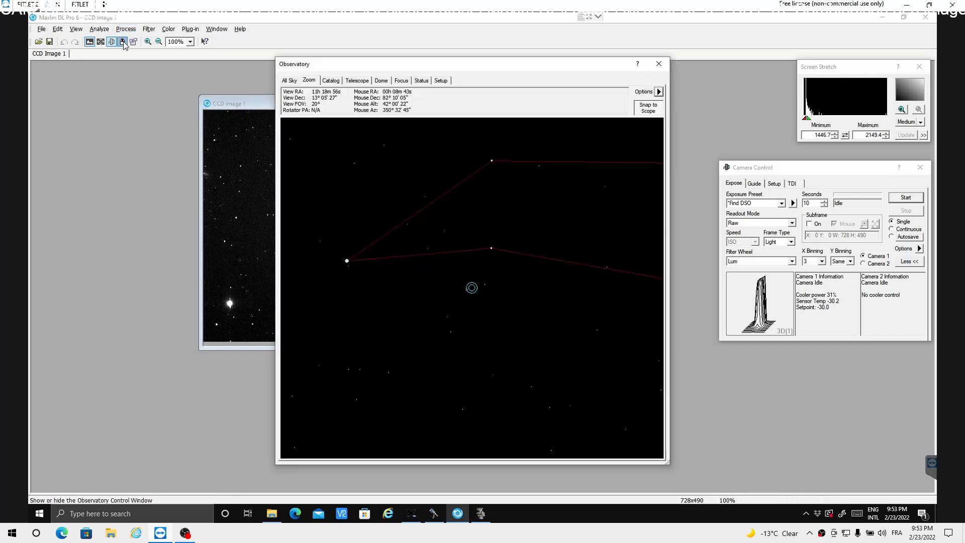
click(359, 82)
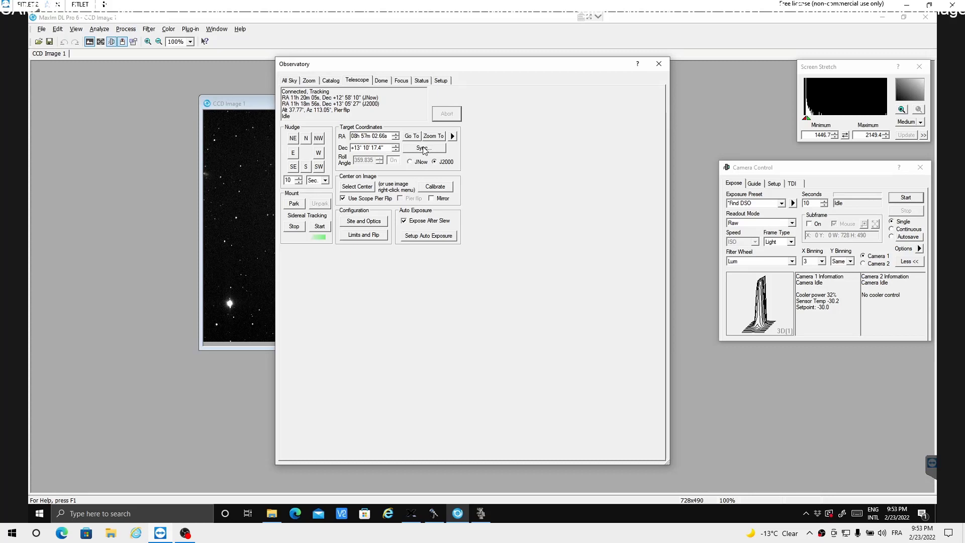
click(424, 149)
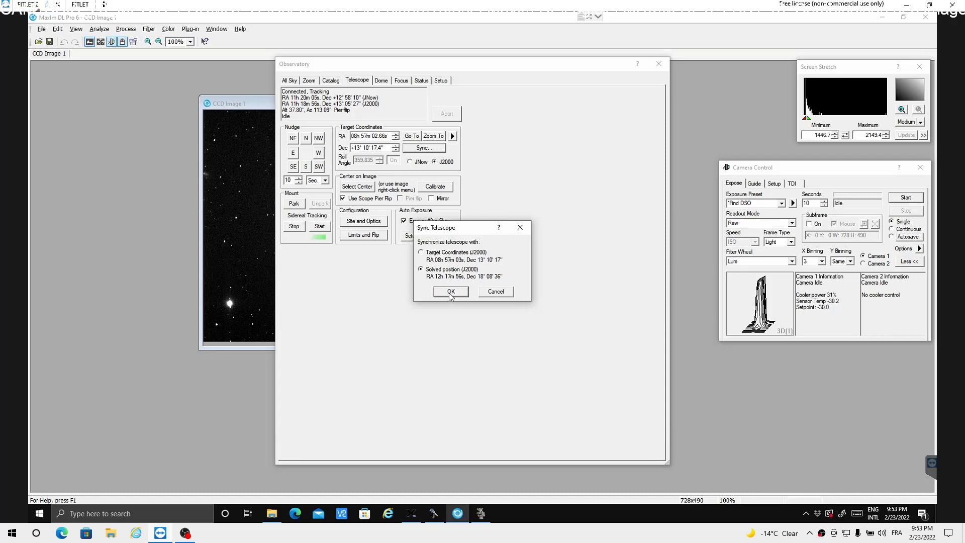
click(451, 292)
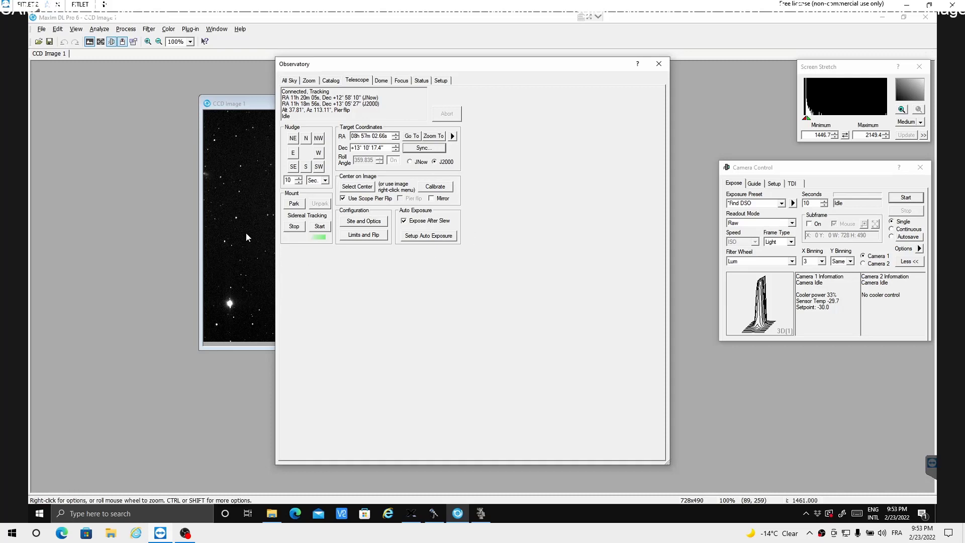
click(658, 64)
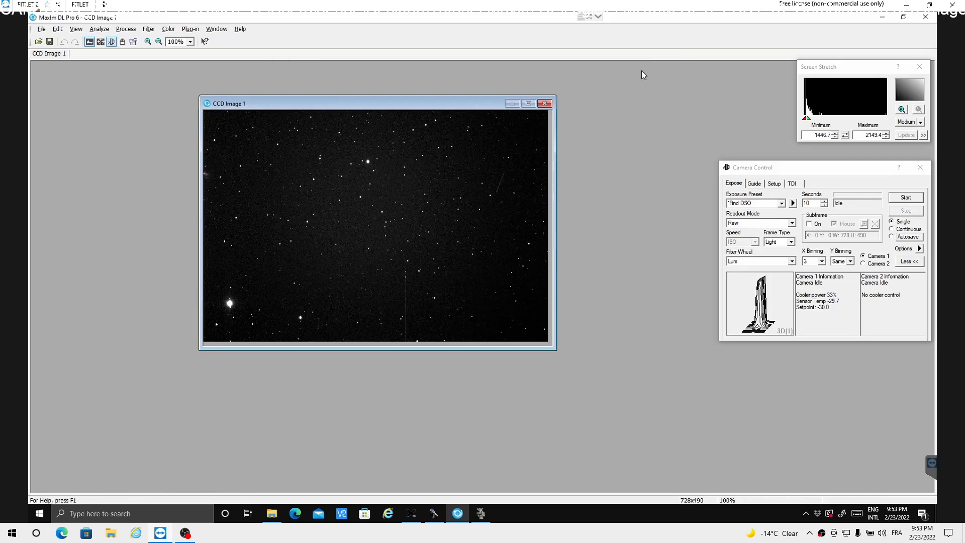
click(129, 31)
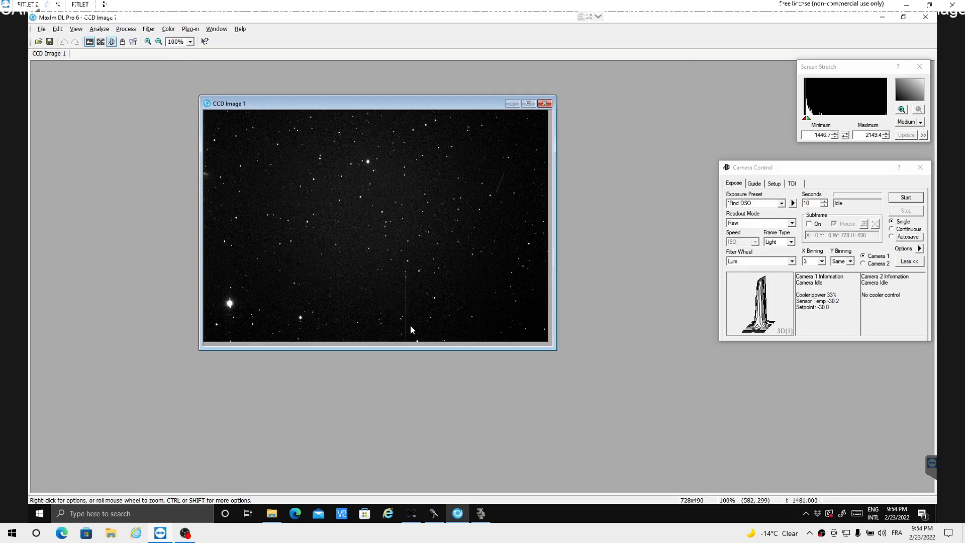
Check the scope's synced position in TheSkyX, and examine Image Link's settings and its All Sky search options
click(411, 512)
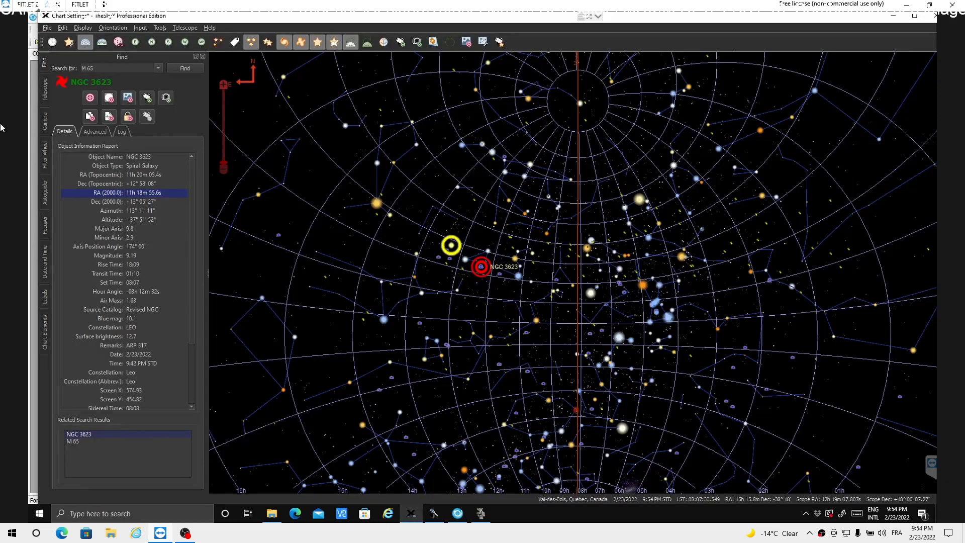
click(159, 28)
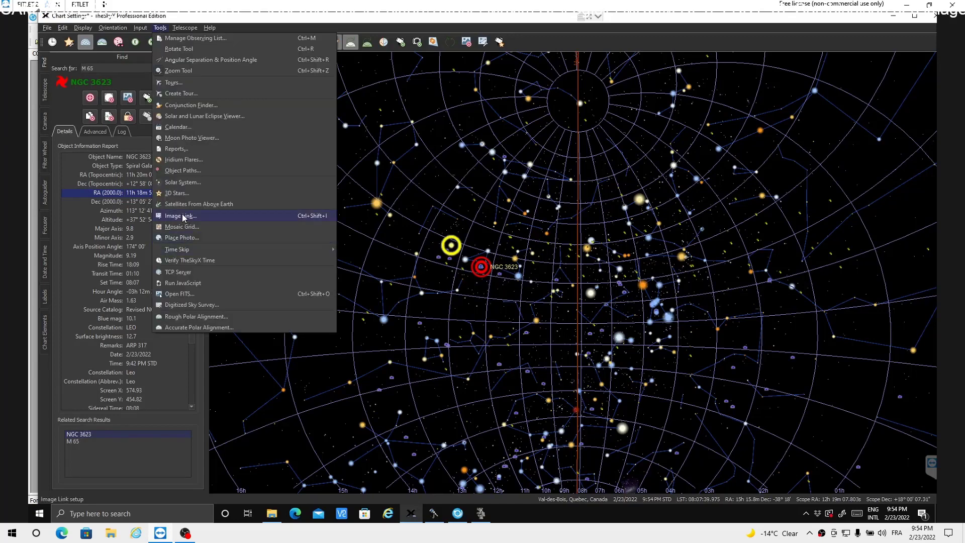
click(183, 217)
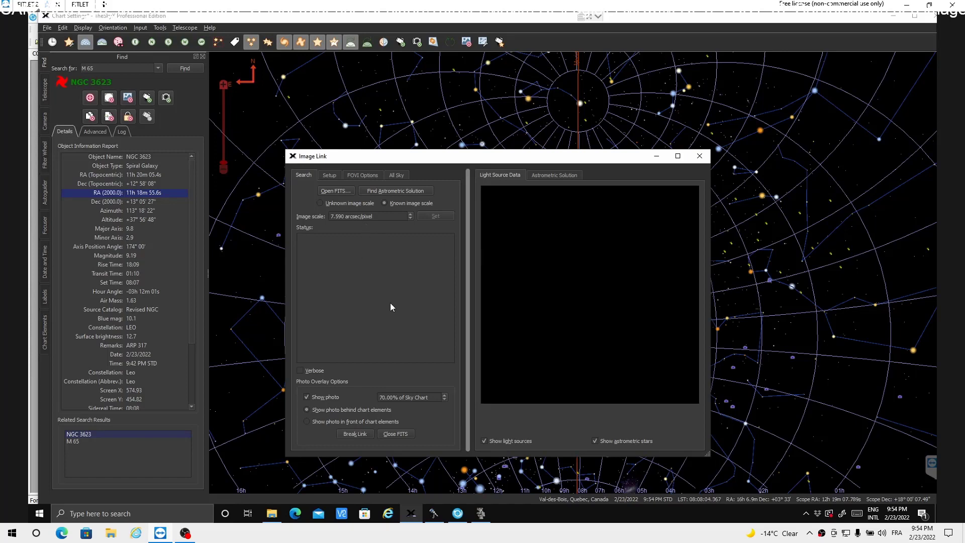
click(396, 176)
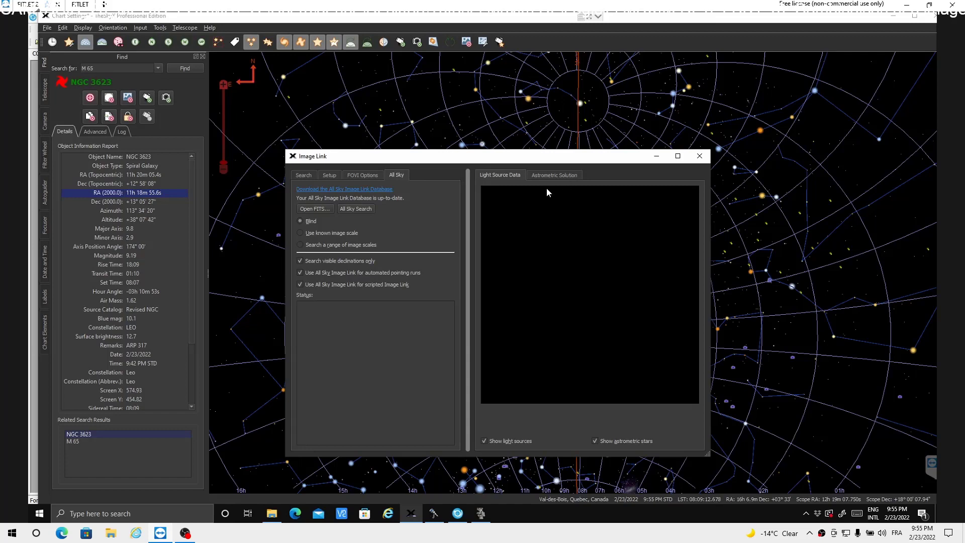
click(698, 161)
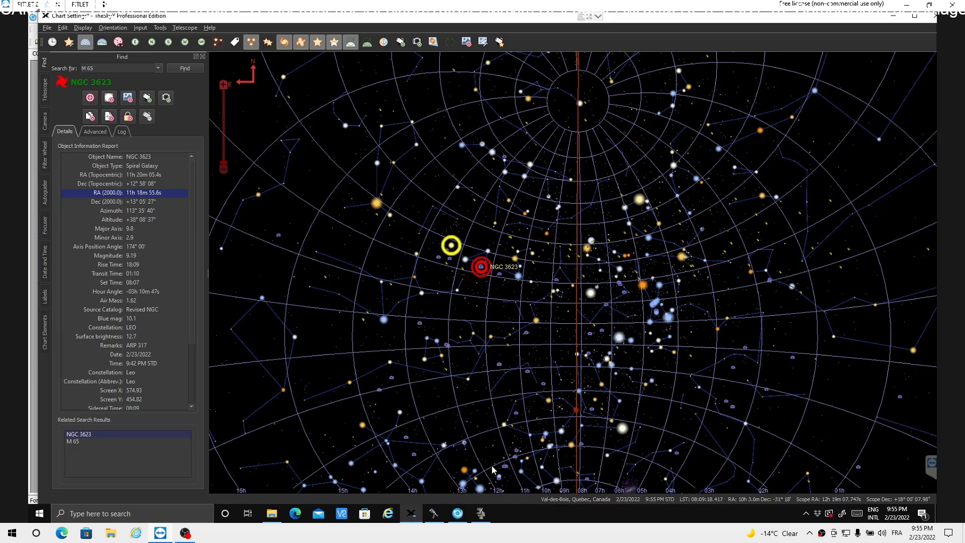
Switch to CCD Commander and add a Plate Solve action with 3x3 binning, Lum filter, mount sync, slew back to the original location, and retry on failure
click(460, 515)
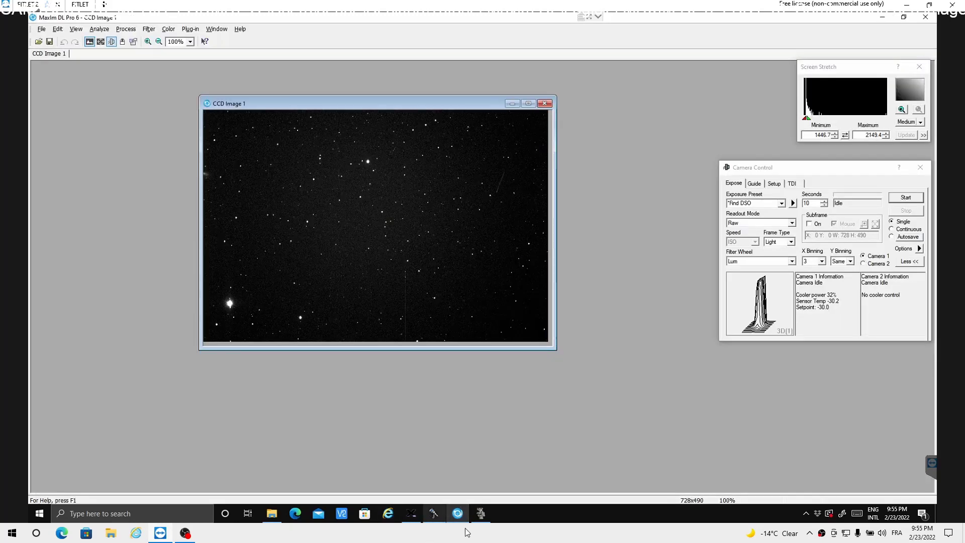
click(433, 514)
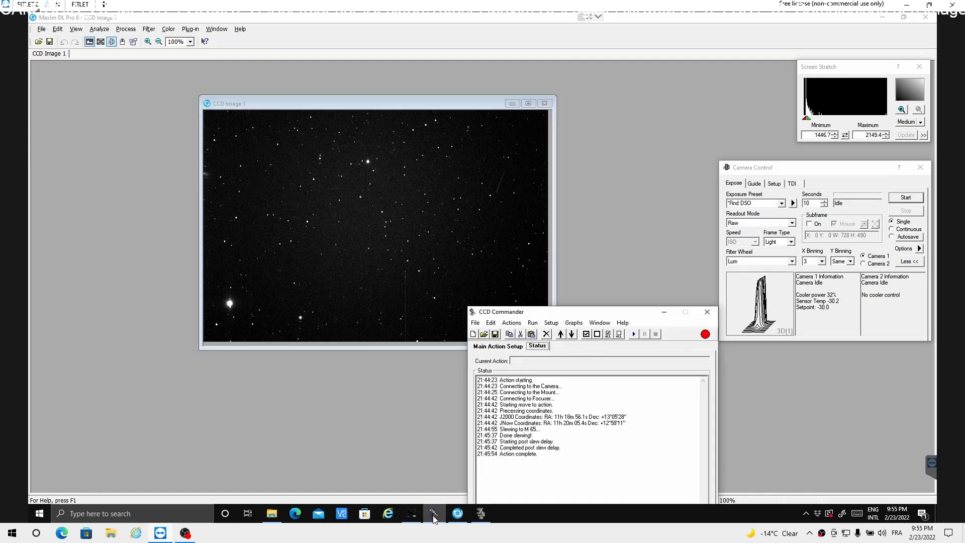
click(506, 484)
drag(583, 316, 388, 174)
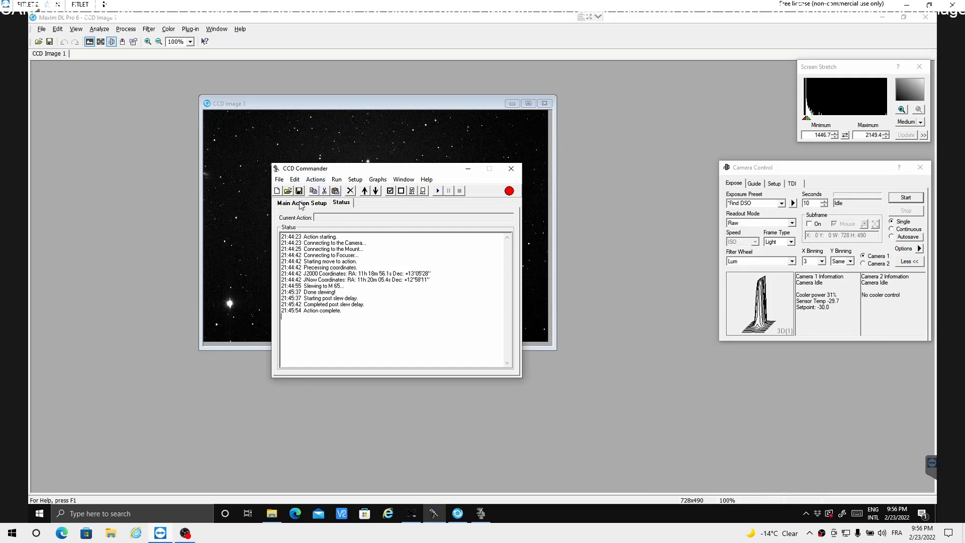
click(314, 180)
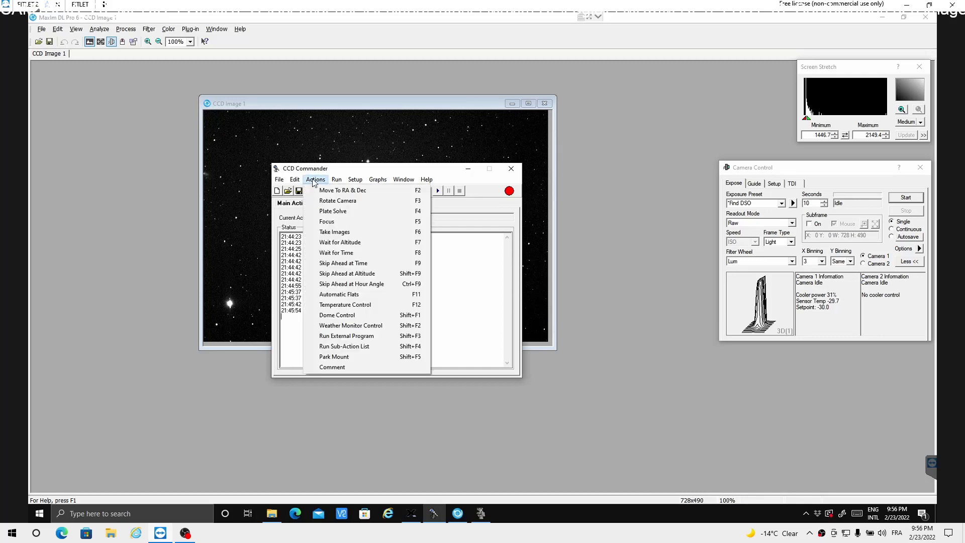
click(332, 211)
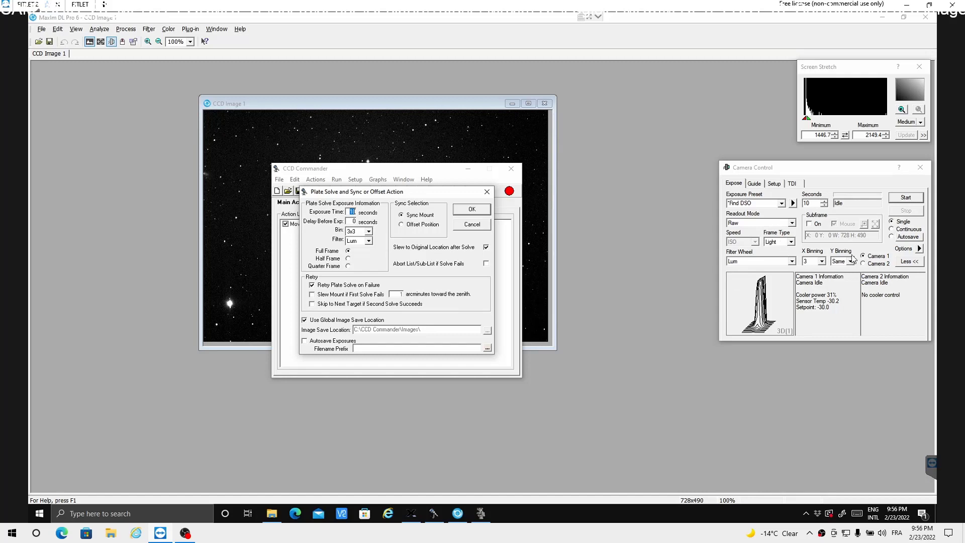
click(98, 30)
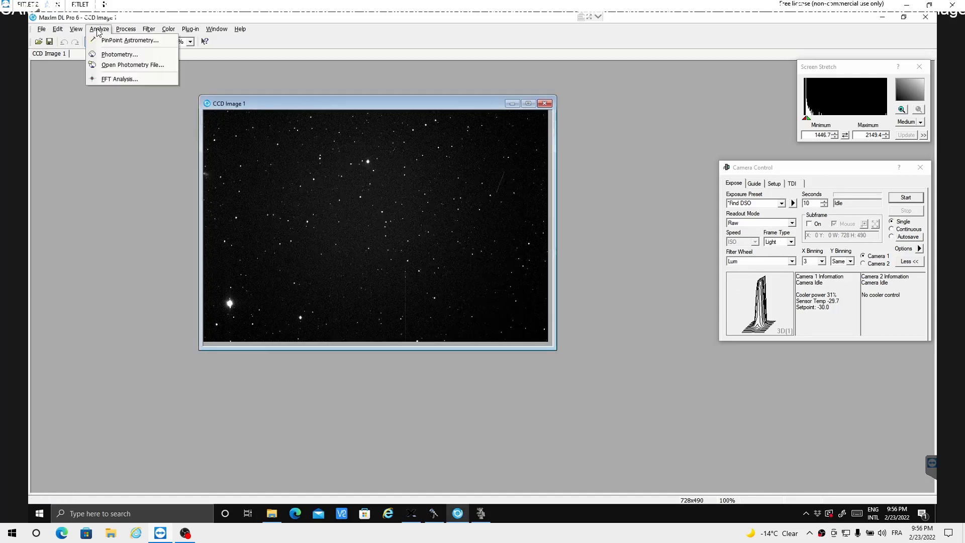
click(89, 121)
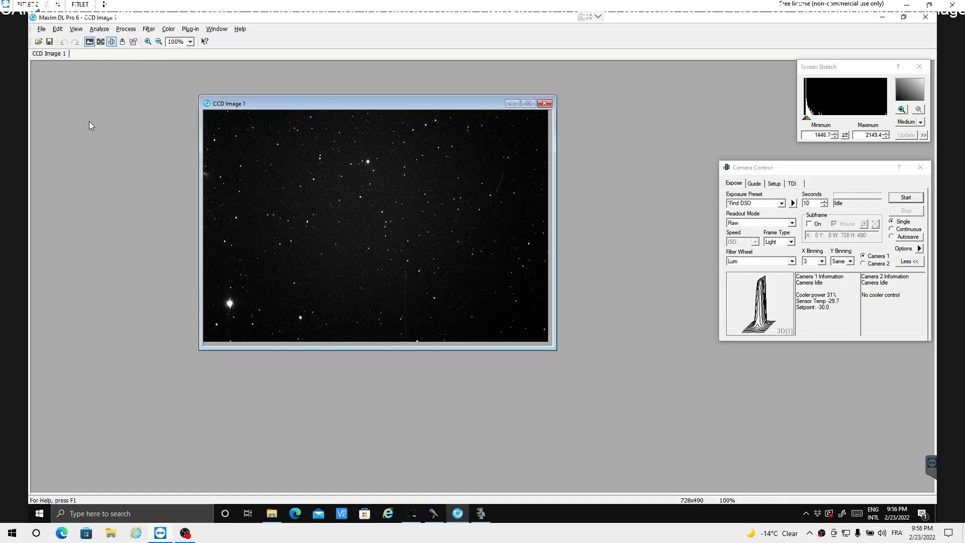
click(432, 514)
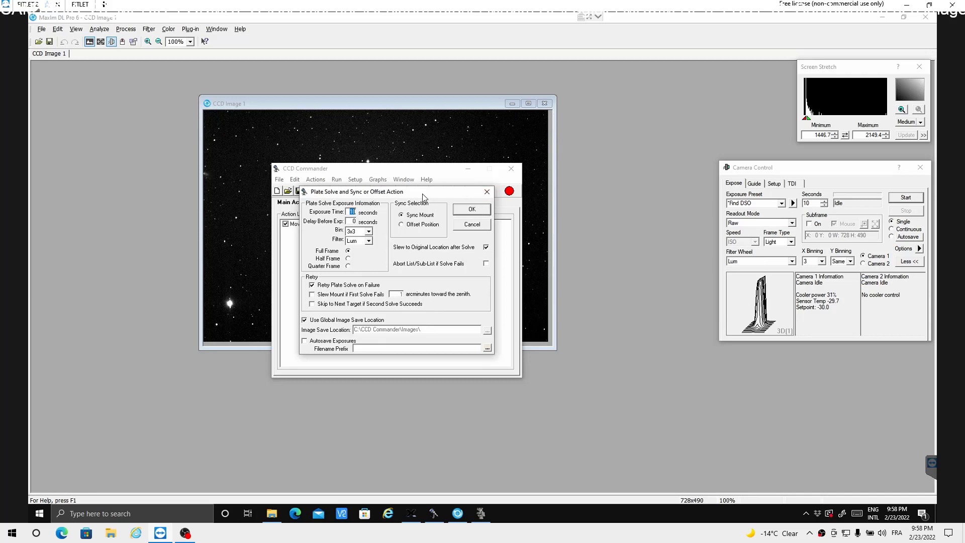
drag(422, 194, 574, 301)
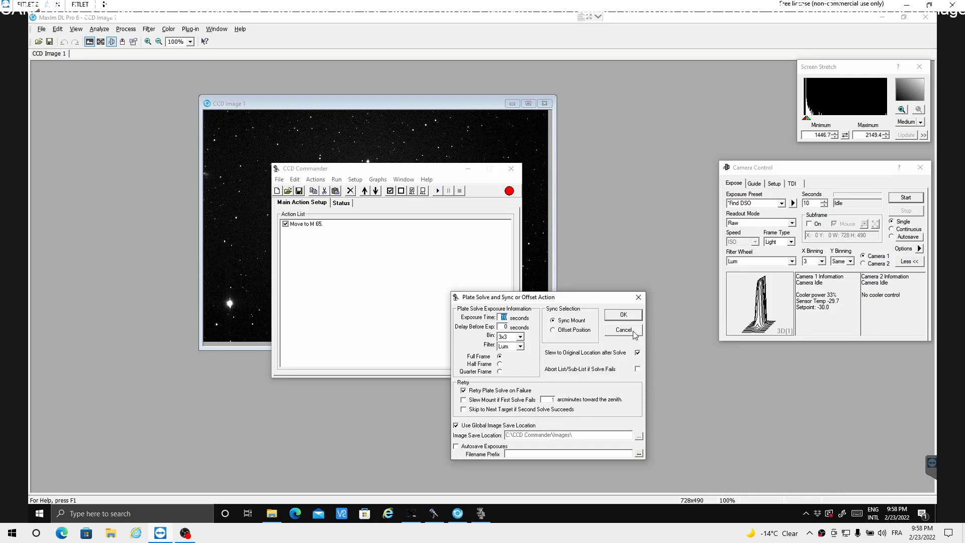
click(624, 315)
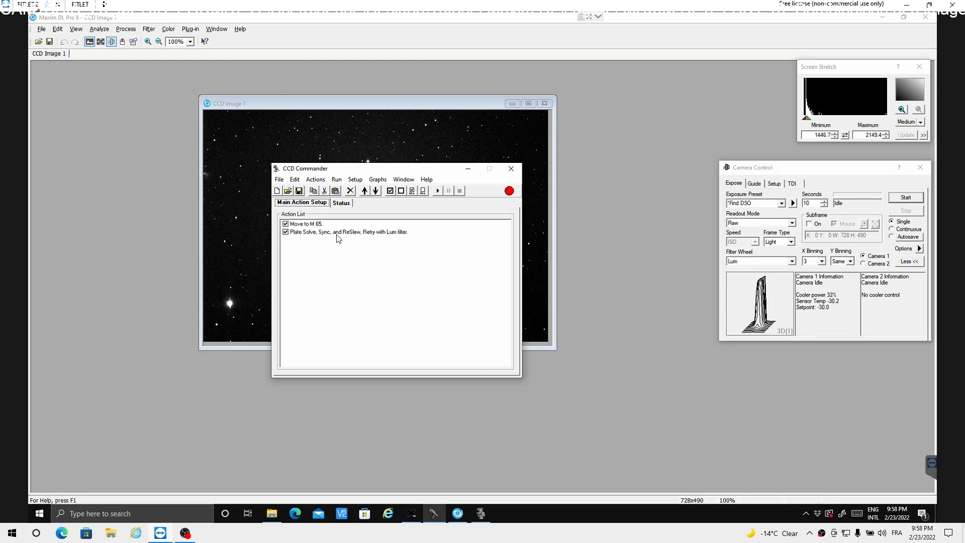
Copy the Move to M 65 action and paste it after the Plate Solve action in the action list
click(305, 226)
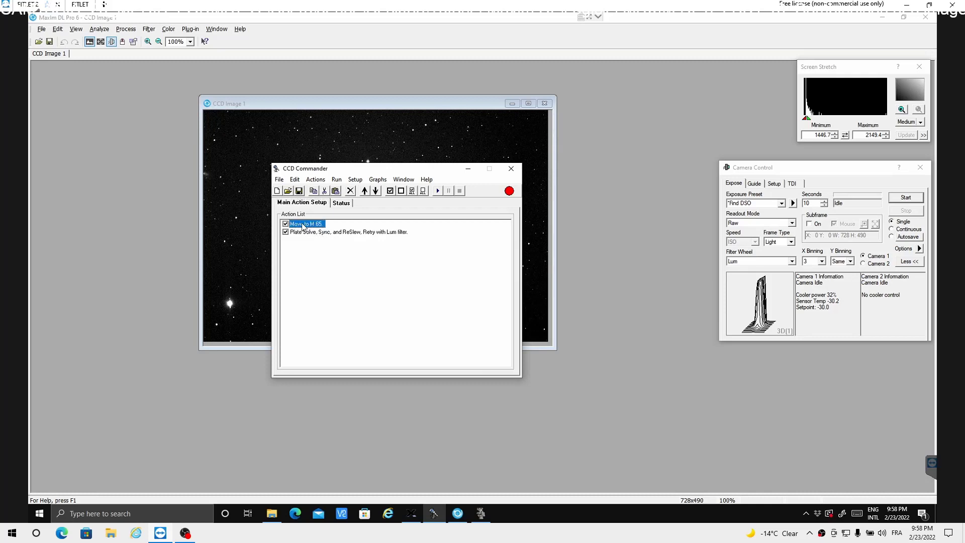
right_click(303, 227)
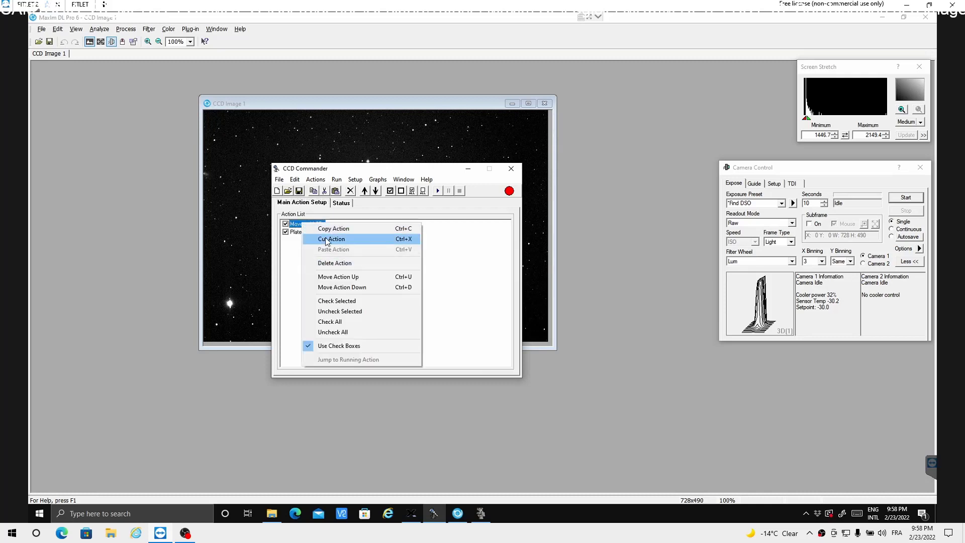
click(325, 230)
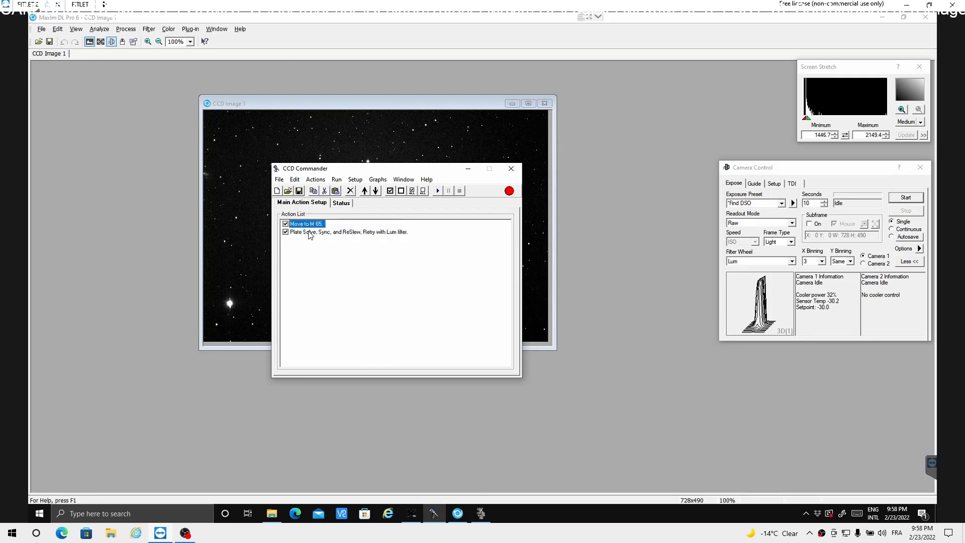
click(308, 233)
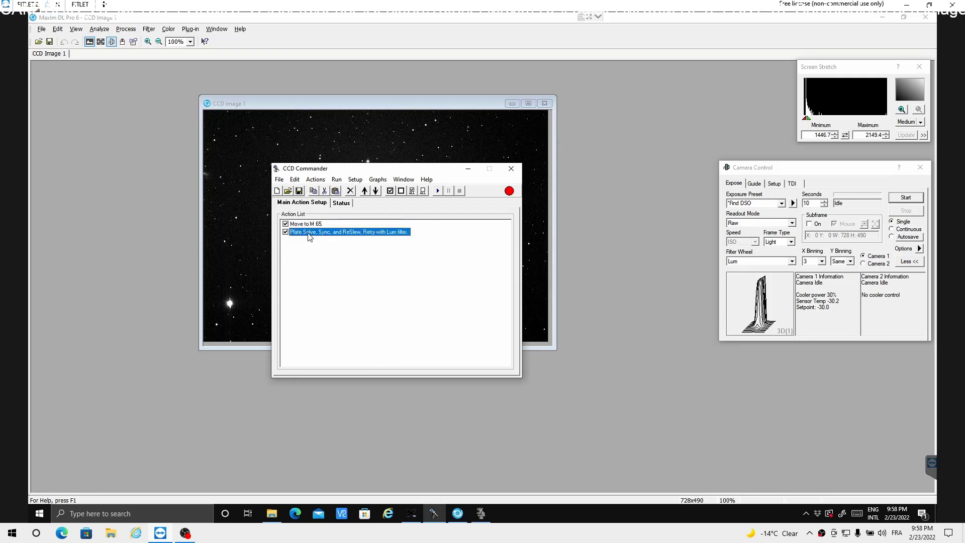
right_click(308, 235)
click(331, 260)
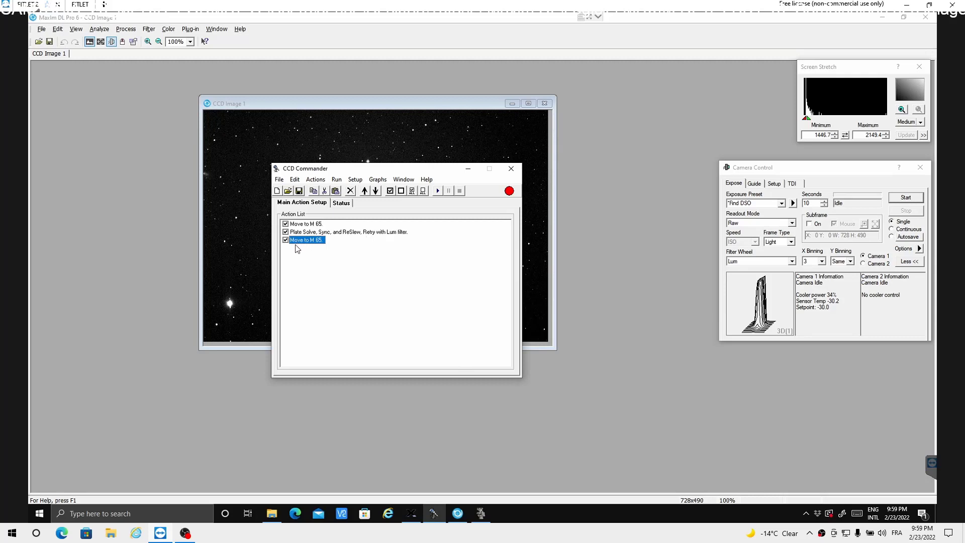
Clear the view of the CCD image in MaxIm DL and make its crosshairs visible
drag(357, 173, 550, 323)
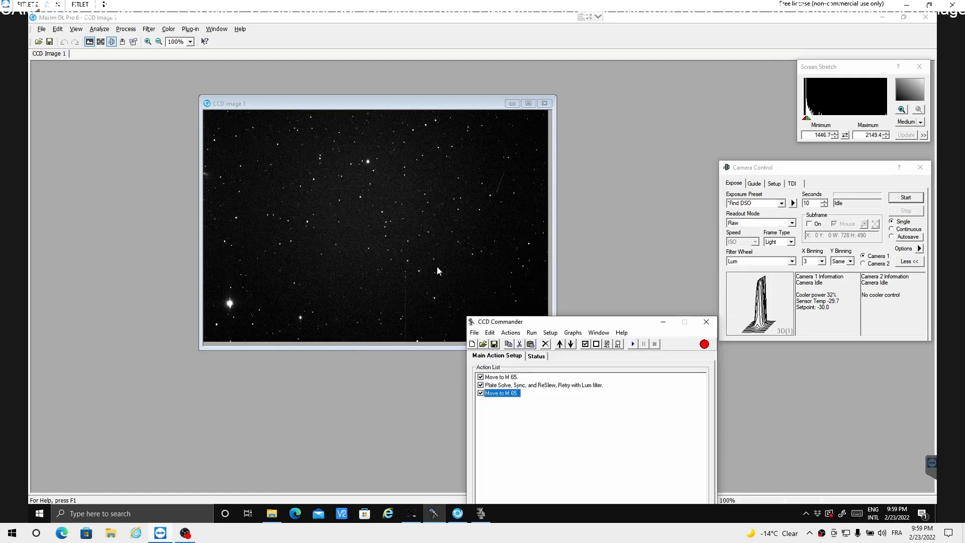
click(320, 214)
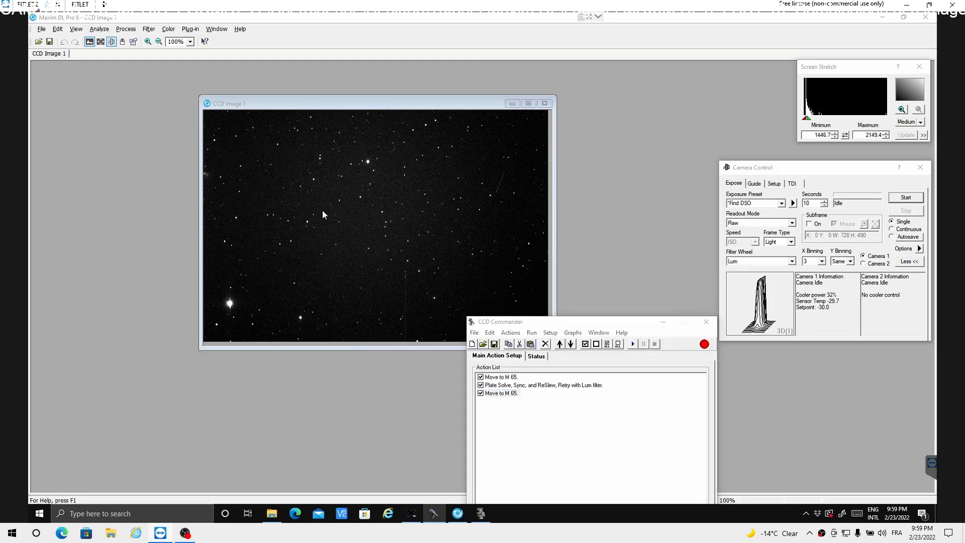
right_click(346, 229)
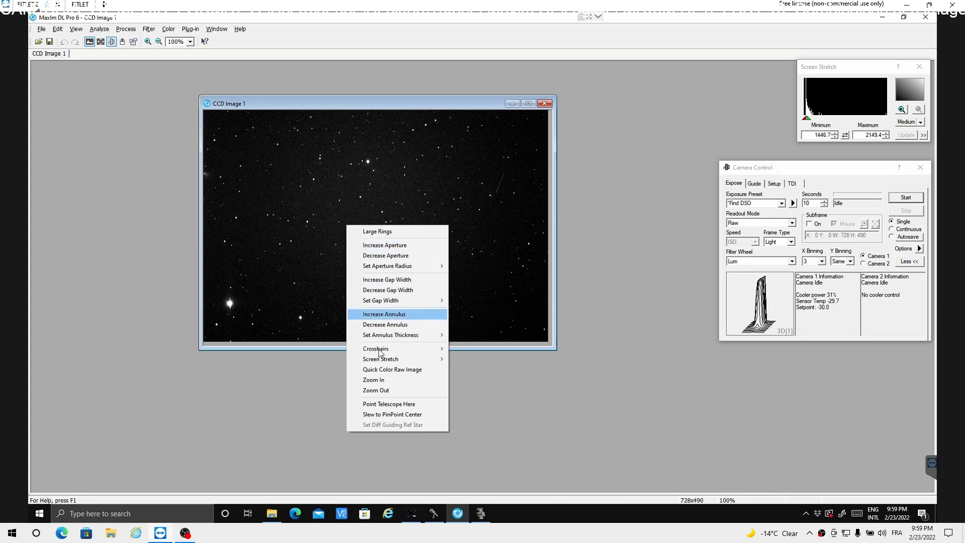
mouse_move(442, 350)
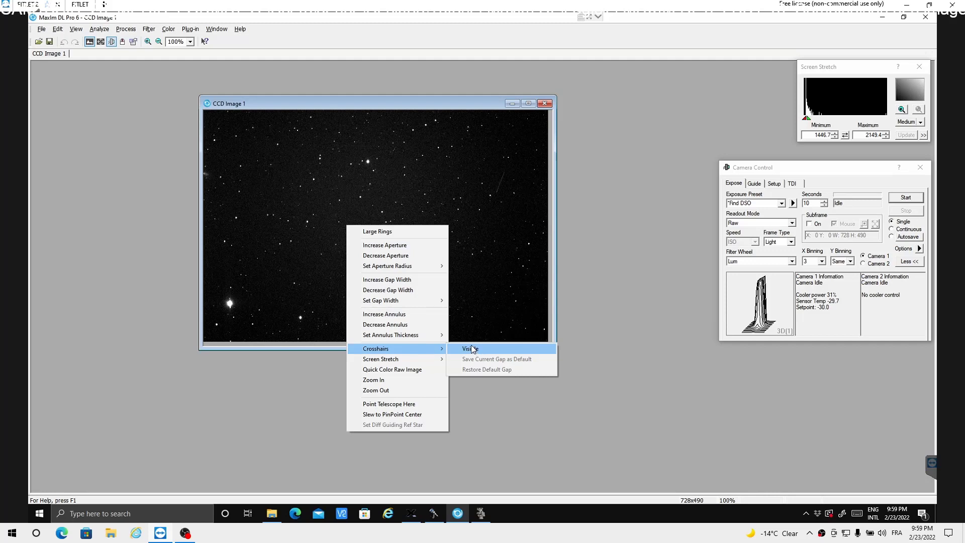
click(471, 350)
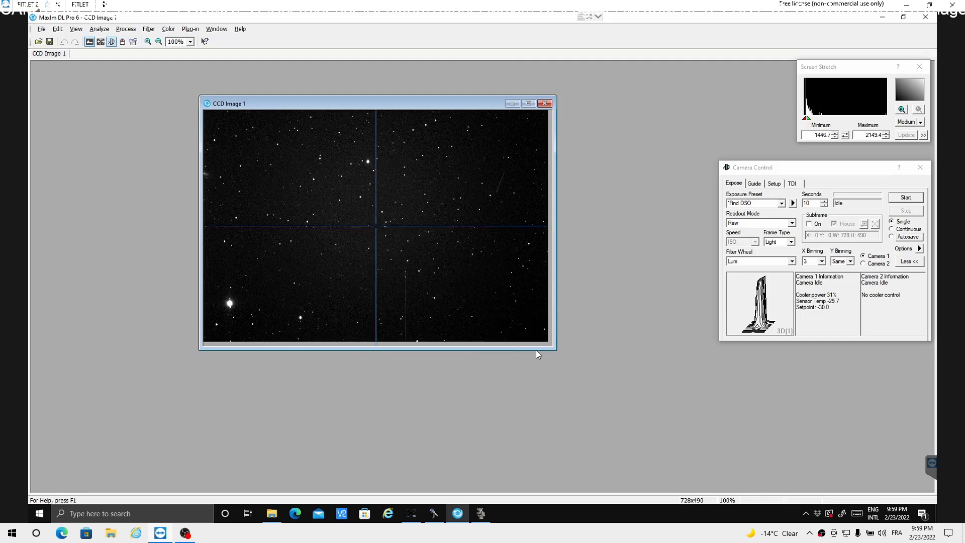
click(919, 249)
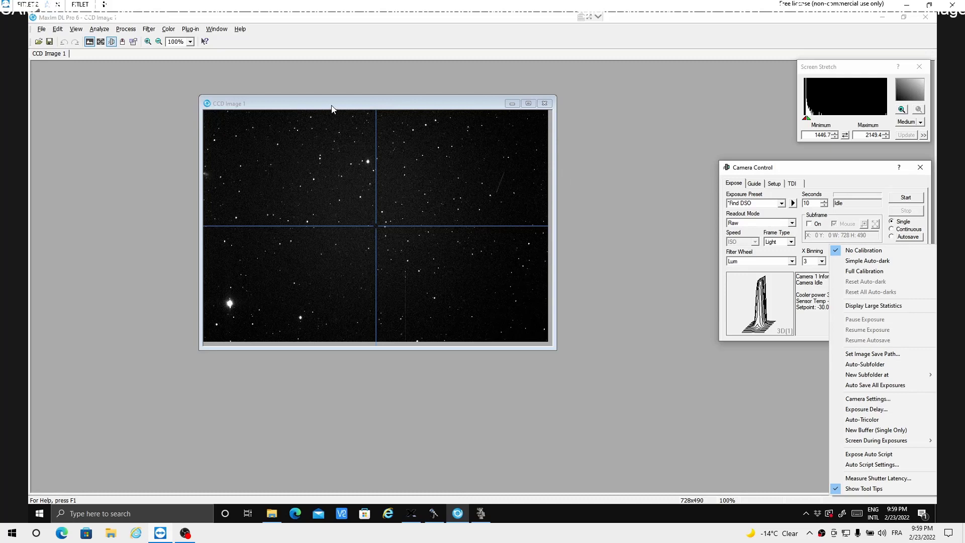
click(393, 160)
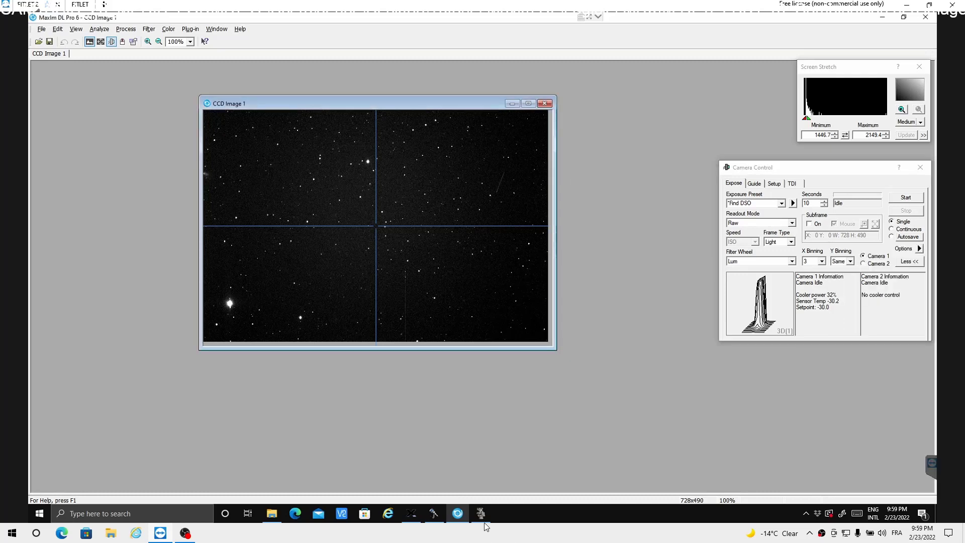
Switch to CCD Commander and run the action list of moving to M 65, plate solving, and moving again
click(434, 513)
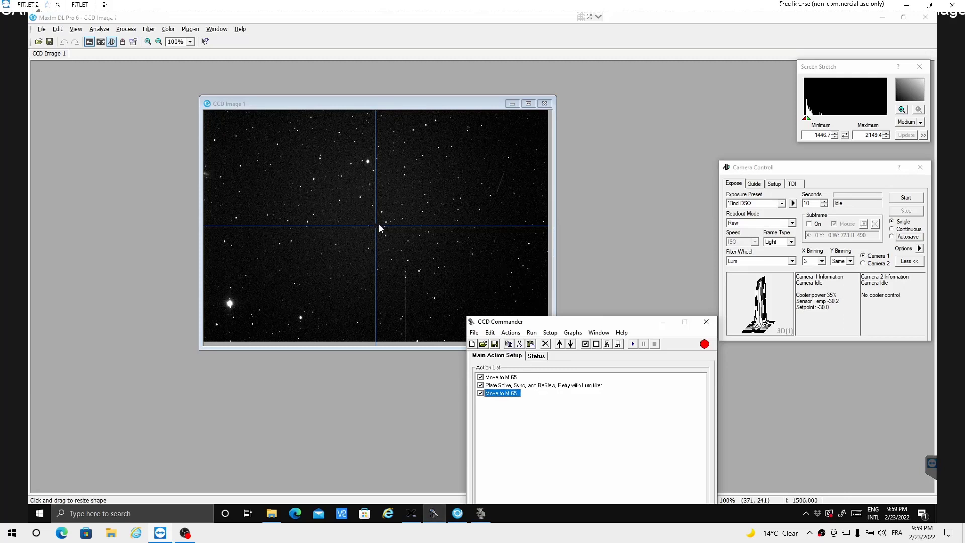
click(633, 344)
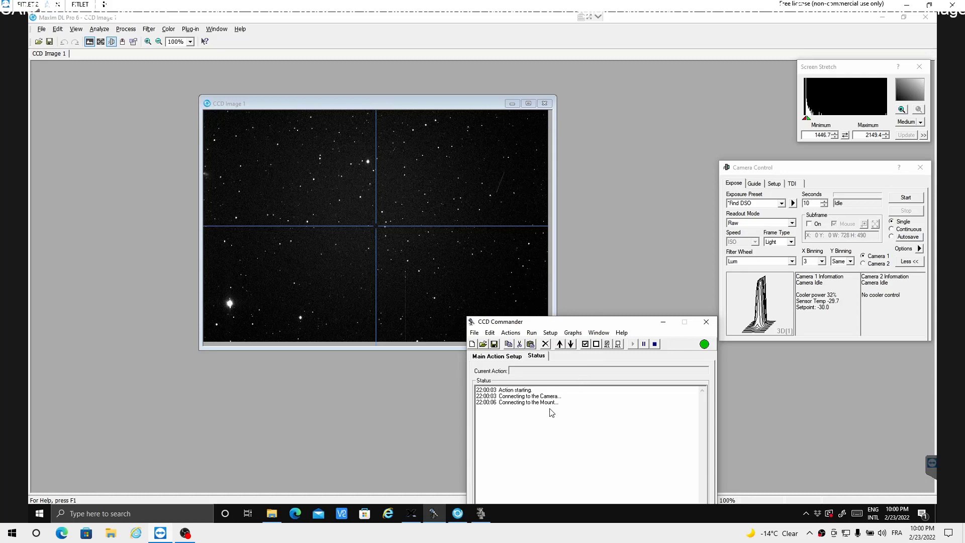
drag(569, 322, 567, 285)
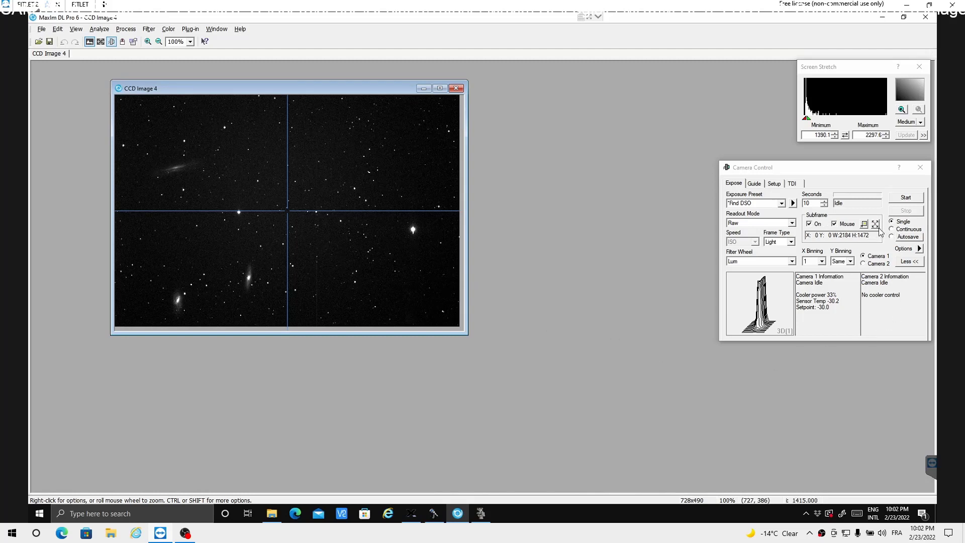
Turn off the subframe in MaxIm DL's Camera Control, and review the plate-solve entries in CCD Commander's status log
click(809, 223)
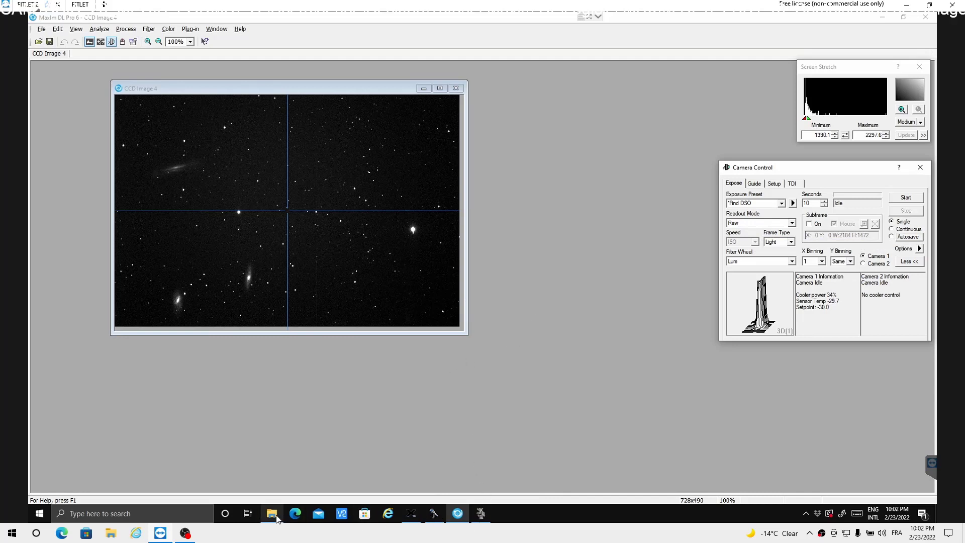
click(434, 514)
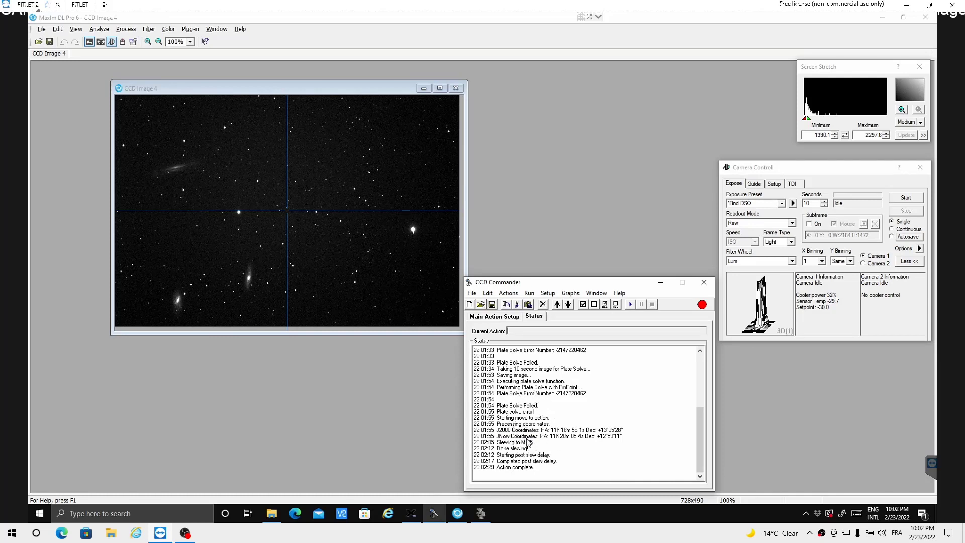
click(359, 422)
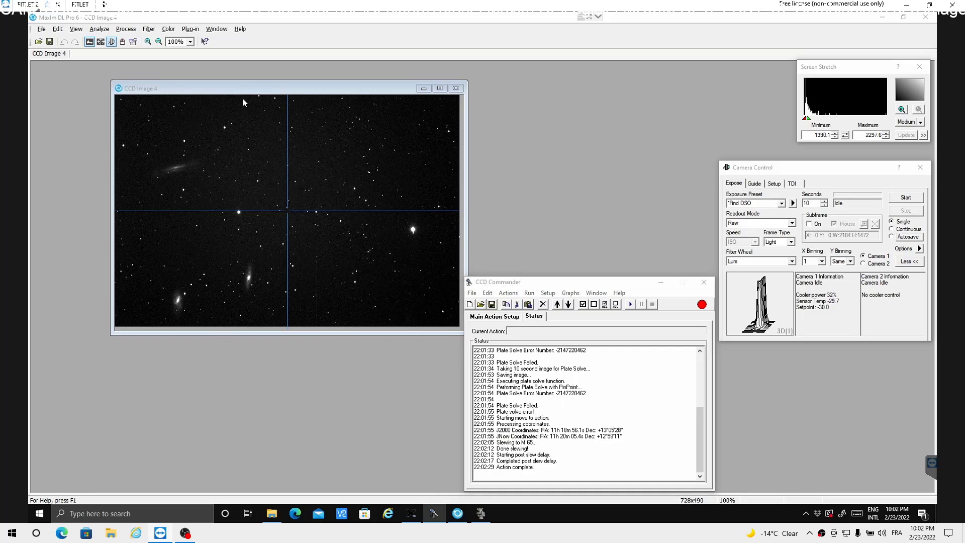
Plate-solve the new CCD image with PinPoint Astrometry in MaxIm DL, using GSC-ACT stars of magnitude 6 to 15
drag(240, 86, 242, 78)
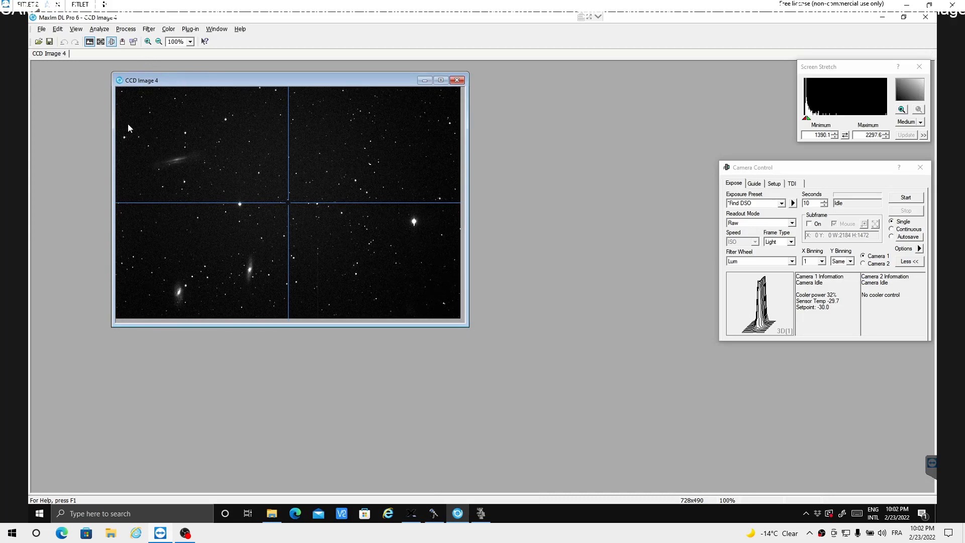
click(126, 29)
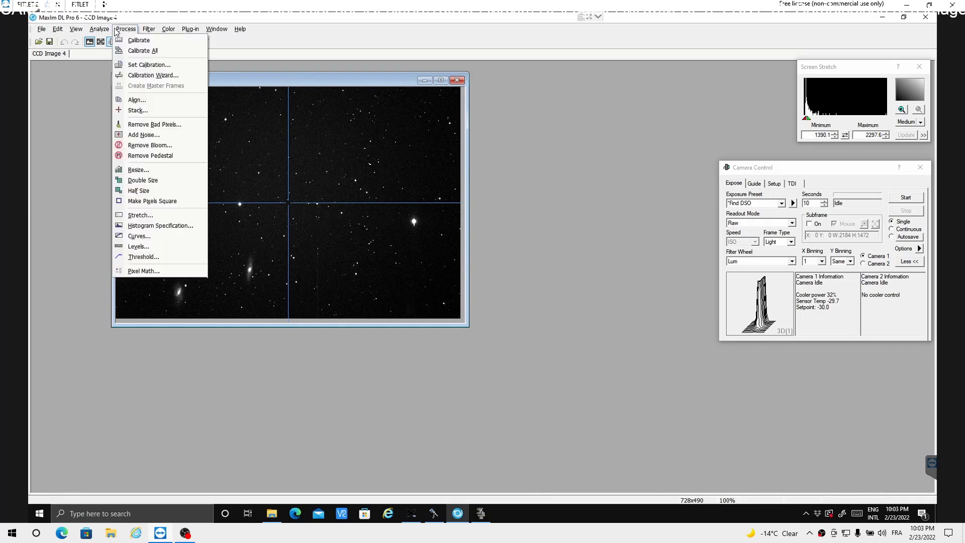
mouse_move(100, 29)
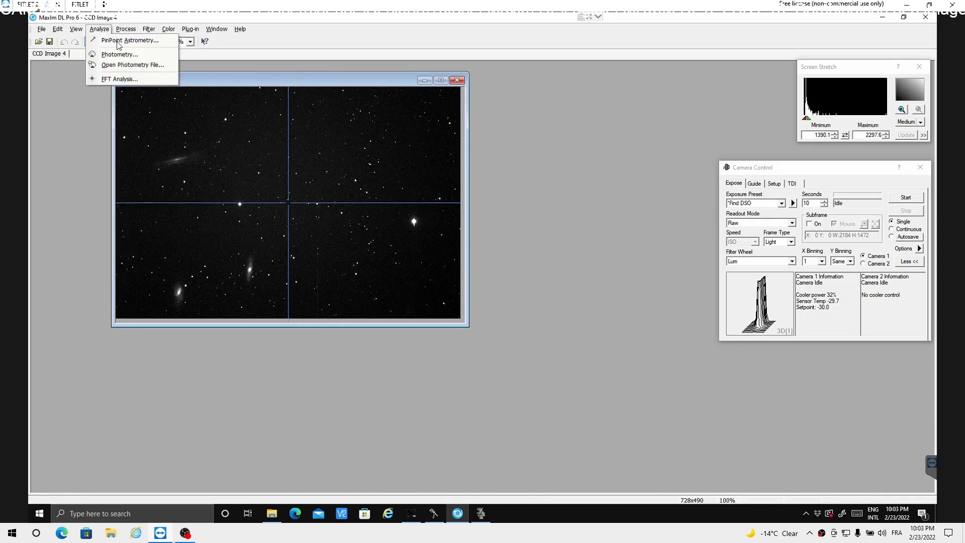
click(145, 43)
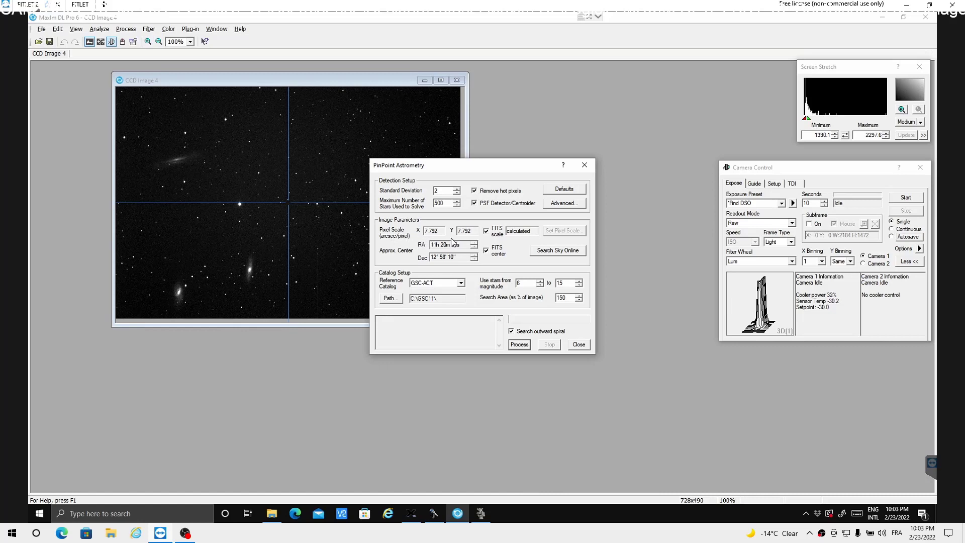
click(519, 345)
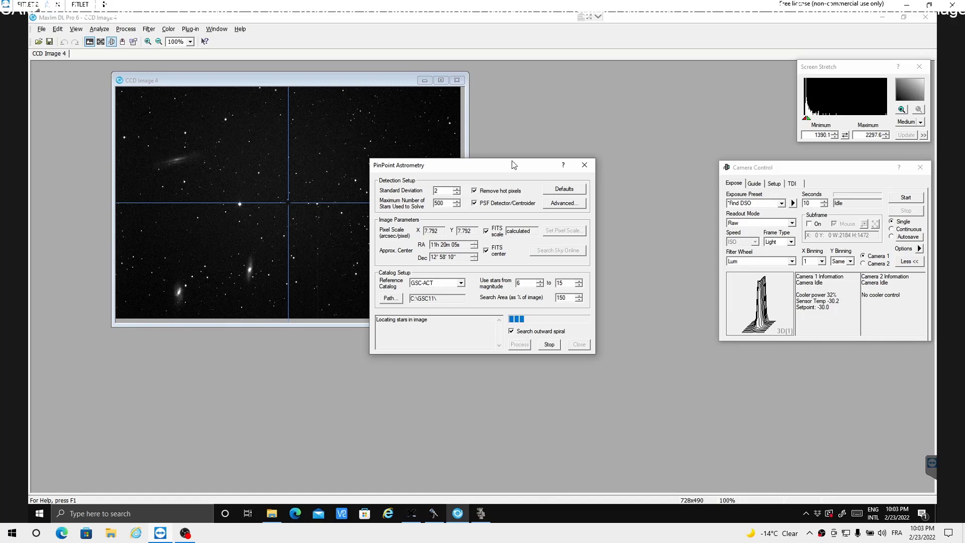
drag(503, 168, 531, 308)
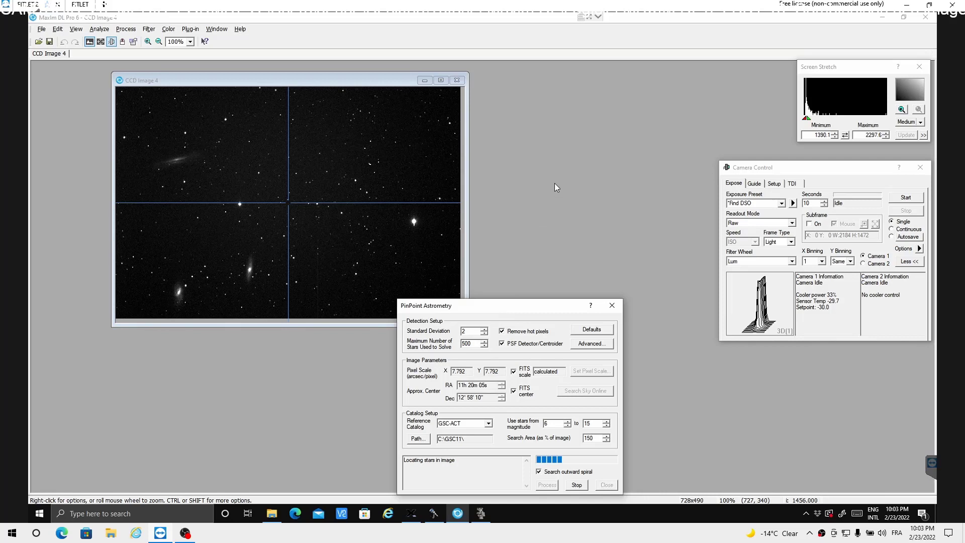
drag(500, 305, 554, 184)
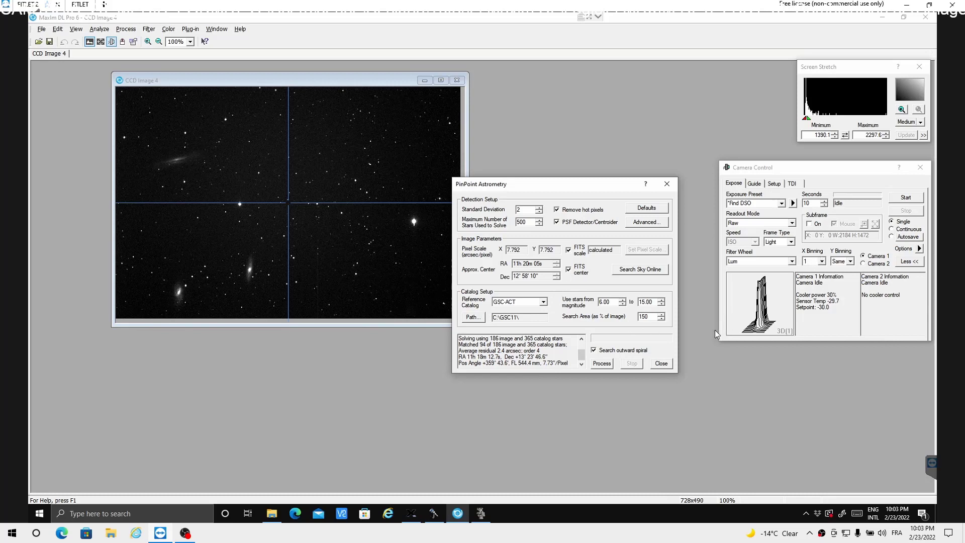
Close the PinPoint Astrometry results and take a 10-second Lum exposure at binning 1 with the subframe off
click(662, 364)
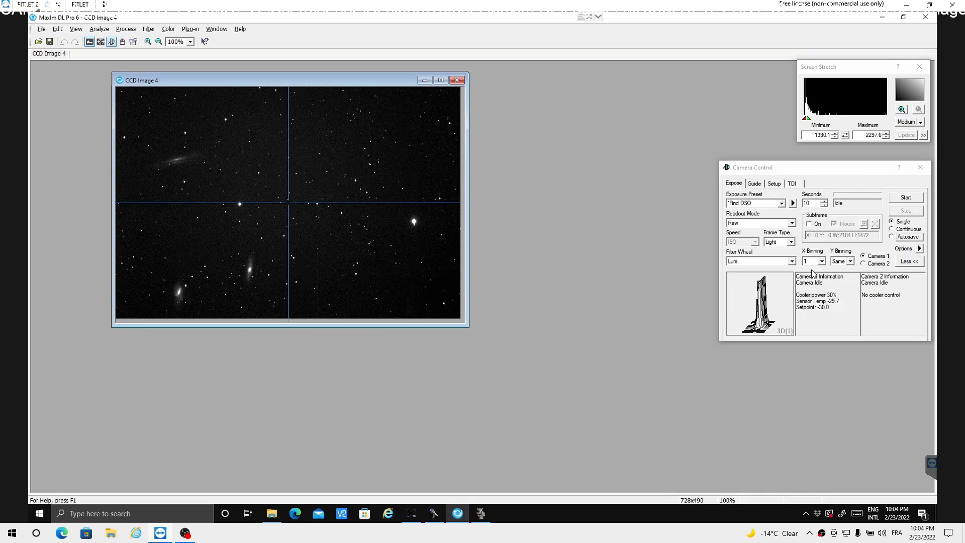
click(809, 224)
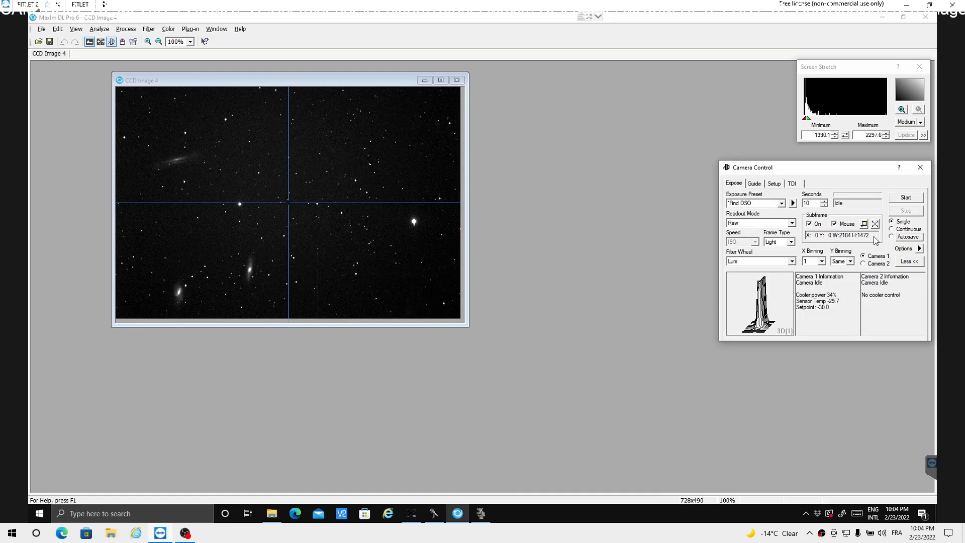
click(811, 225)
click(910, 199)
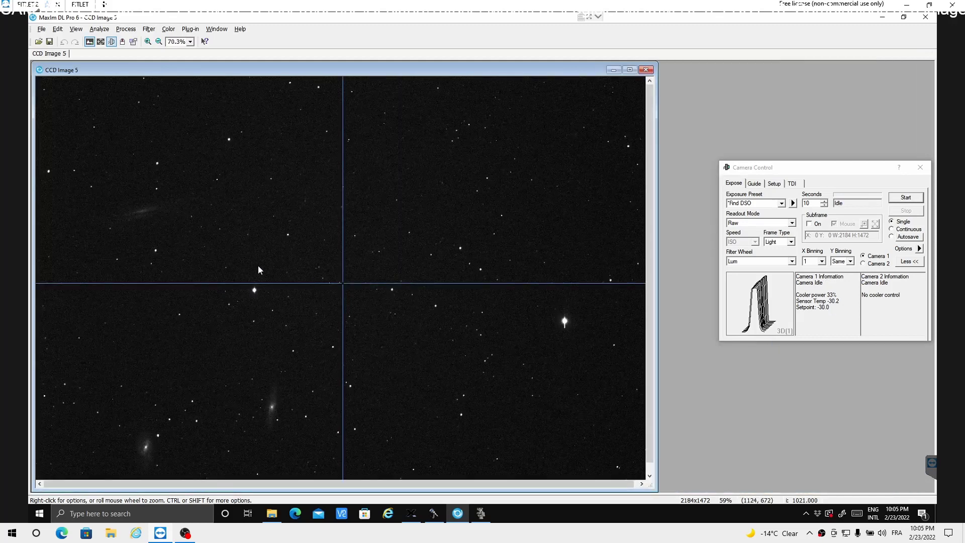
Fit the new full-resolution CCD image in view and plate-solve it with PinPoint Astrometry using the GSC-ACT catalog
scroll(254, 217, down, 2)
scroll(253, 217, up, 1)
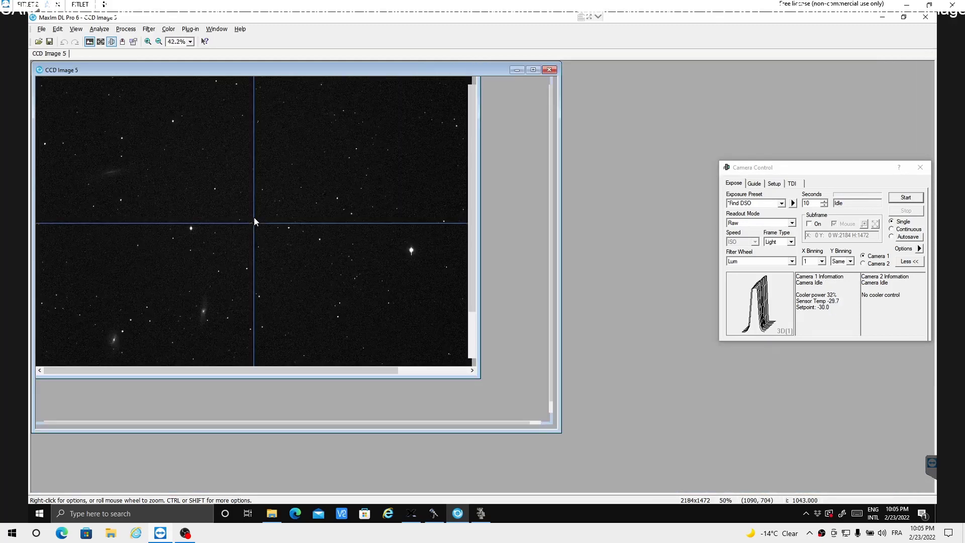
click(104, 32)
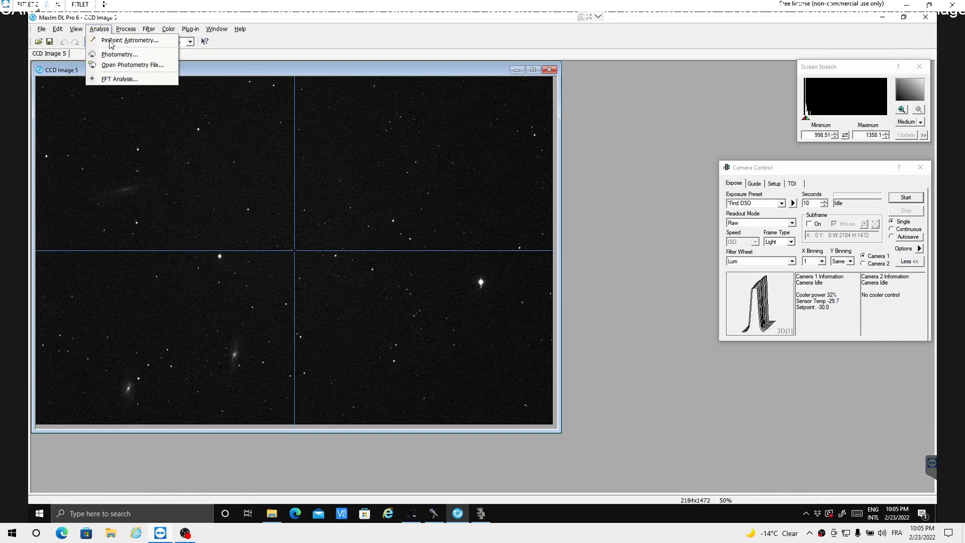
click(111, 43)
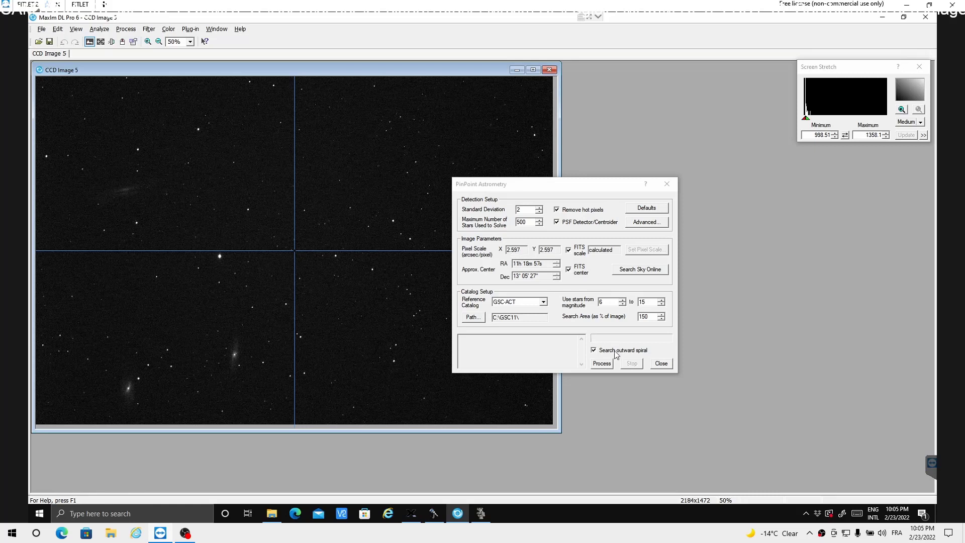
click(605, 365)
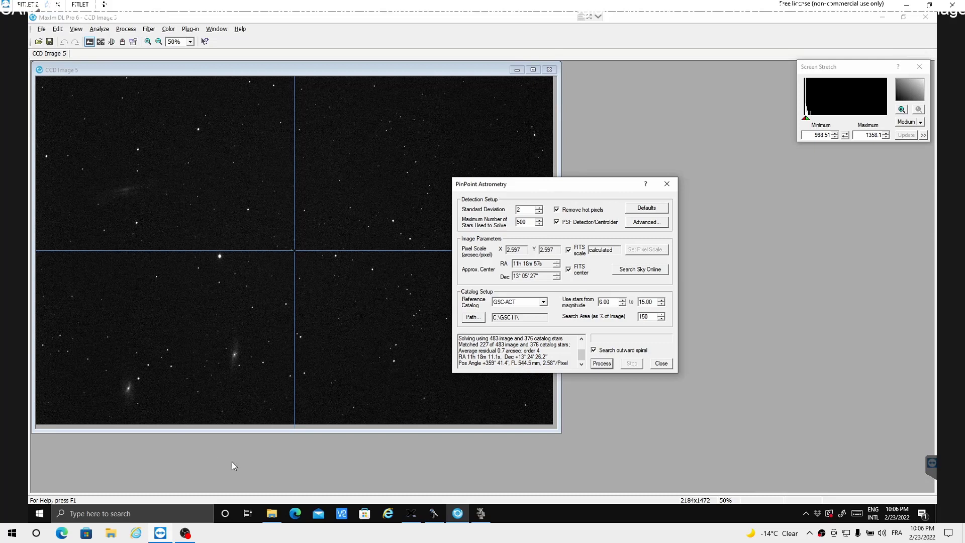
Switch to CCD Commander, open its plate-solve settings, and arrange them alongside MaxIm DL's PinPoint Astrometry results
click(433, 514)
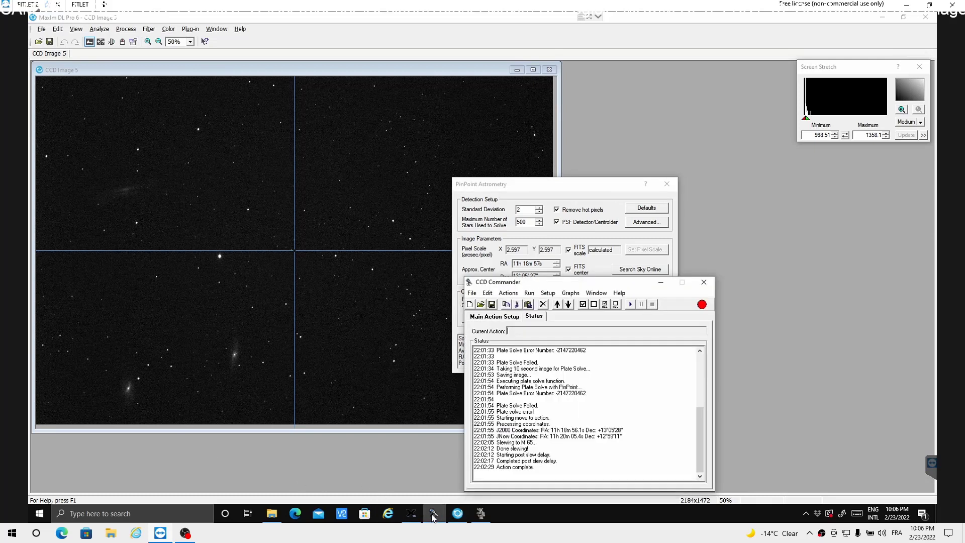
click(555, 299)
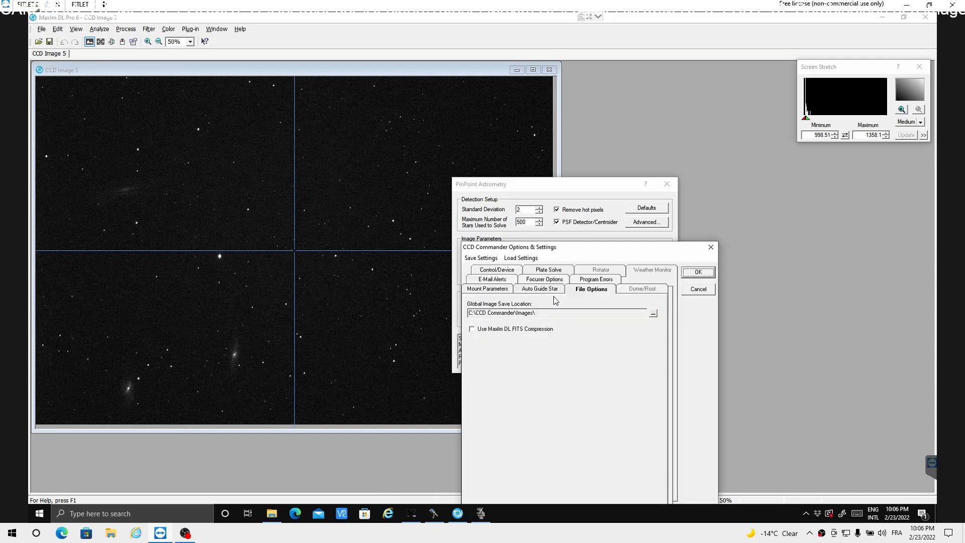
click(545, 270)
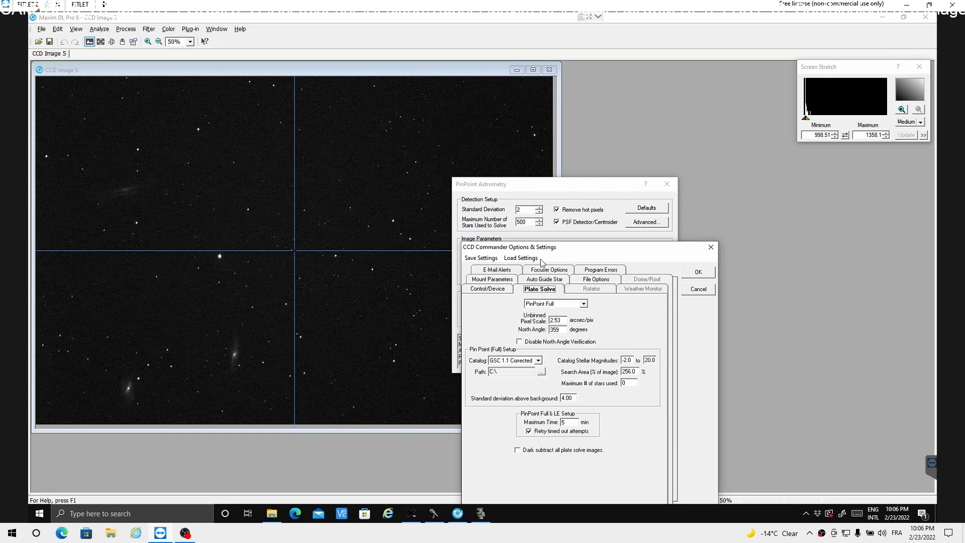
drag(567, 253, 255, 215)
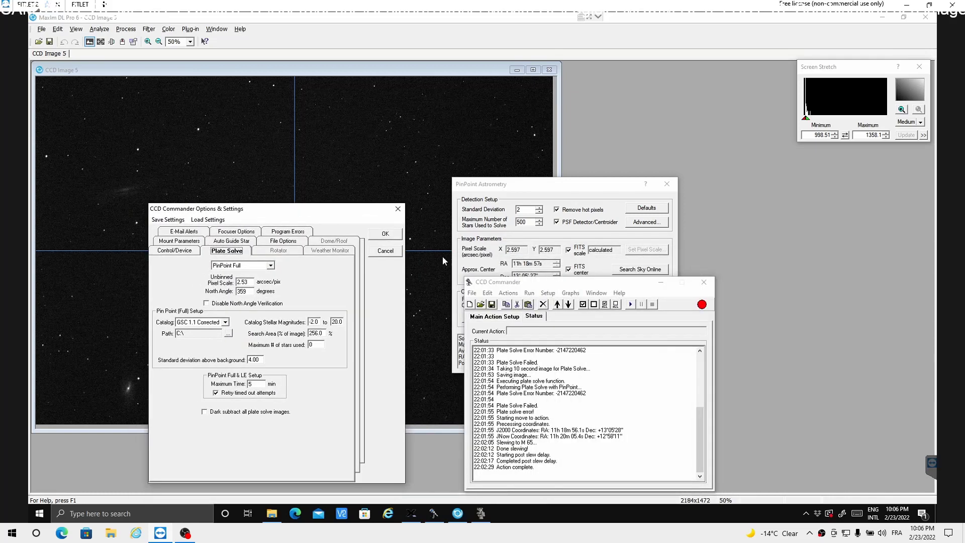
click(536, 280)
drag(538, 183, 512, 134)
click(482, 512)
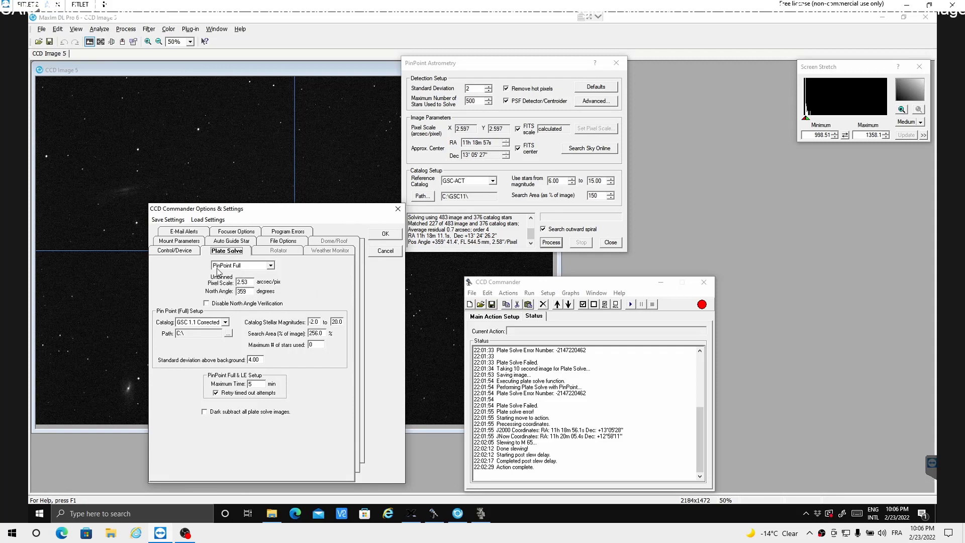
Set the plate solver to MaxIm/PinPoint LE with an unbinned pixel scale of 2.58 arcsec/pix, and save the settings
click(272, 266)
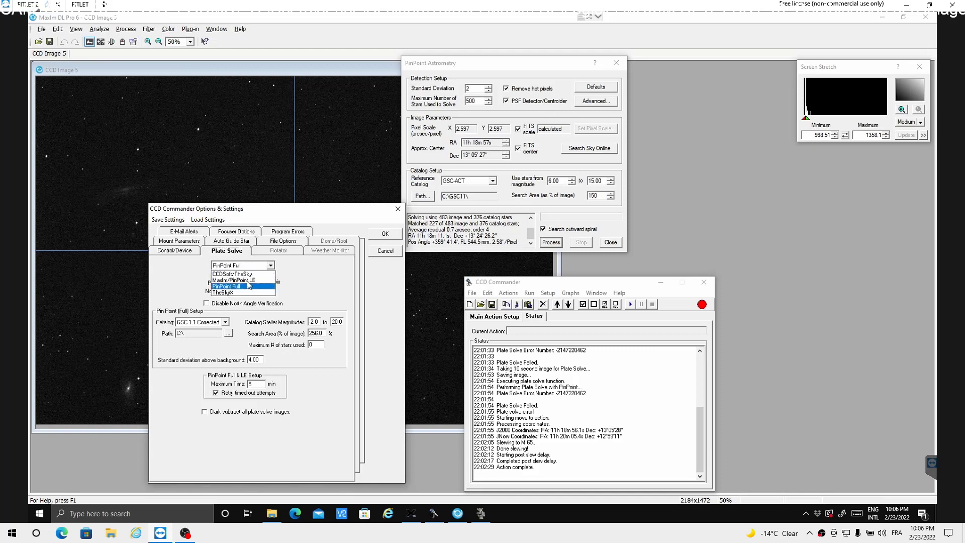
click(248, 285)
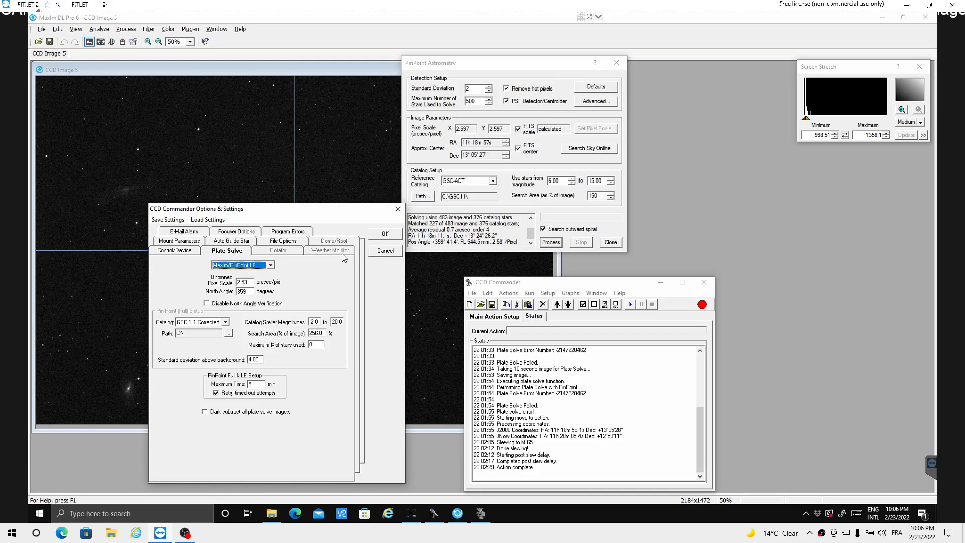
double_click(248, 285)
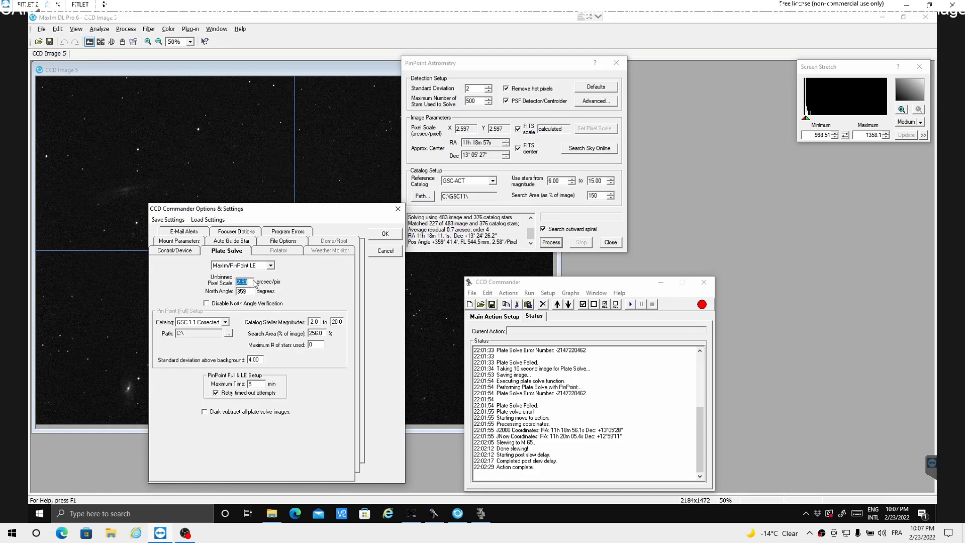
text(2)
click(385, 238)
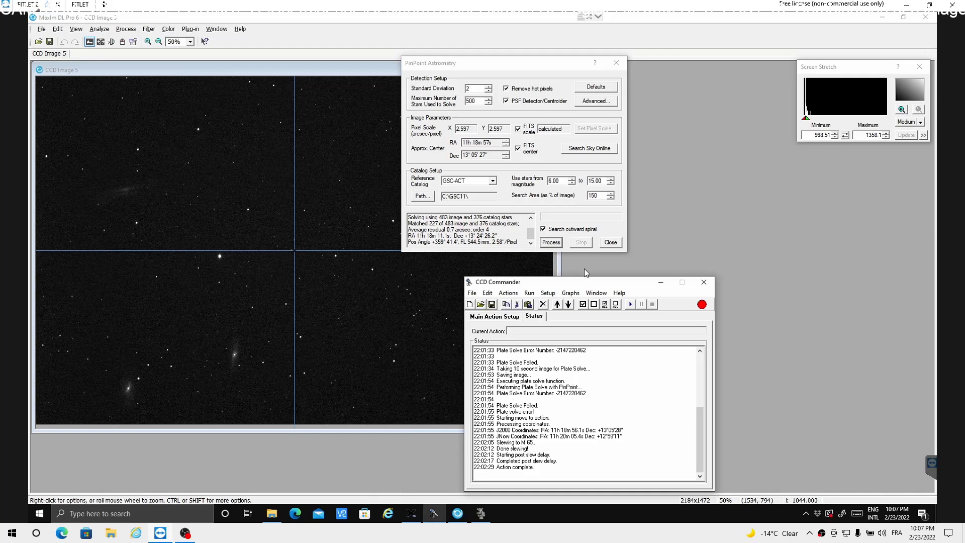
Bring back MaxIm DL's Camera Control window, and run the M 65 action list again in CCD Commander
click(480, 517)
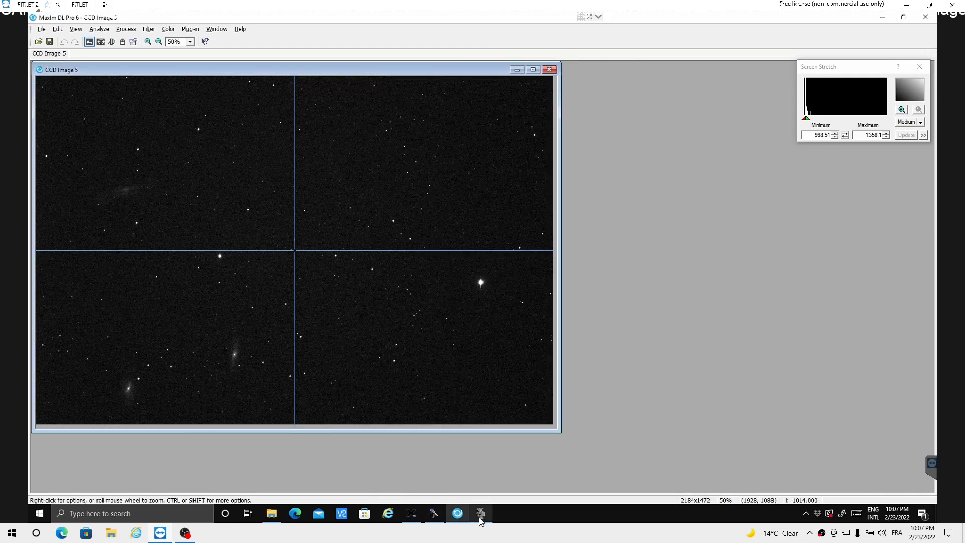
click(433, 516)
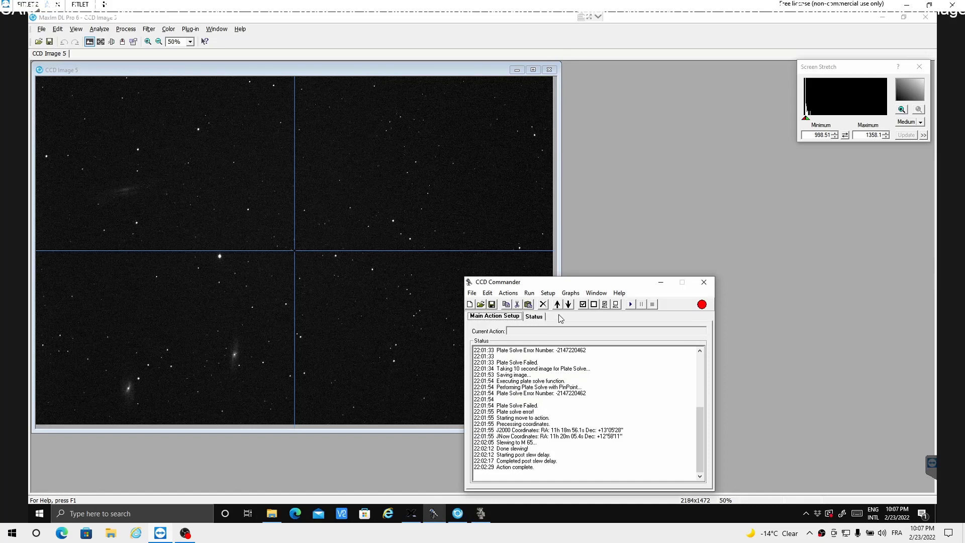
click(114, 41)
click(111, 42)
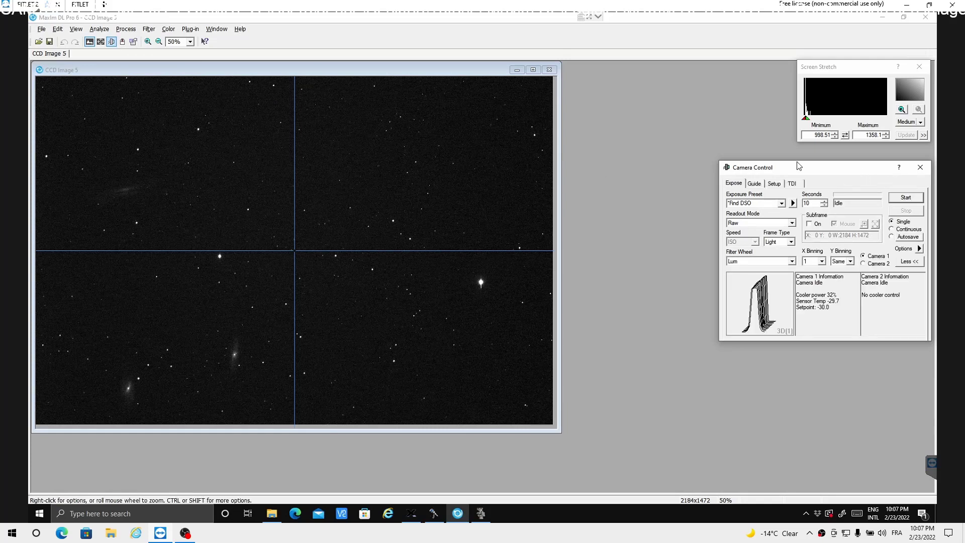
click(433, 513)
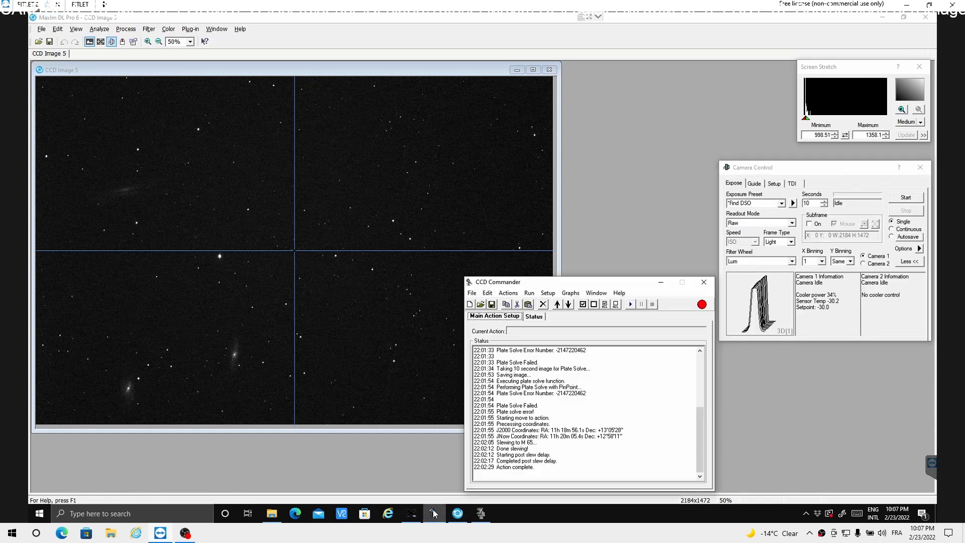
click(629, 304)
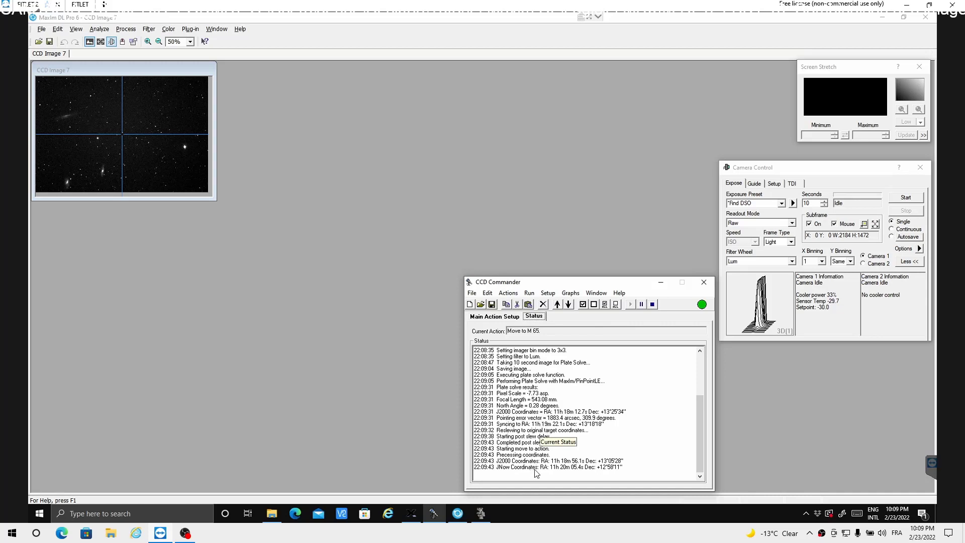
Take a new 10-second exposure in MaxIm DL, check M 65 against the crosshairs in the whole frame, and return to CCD Commander
click(900, 201)
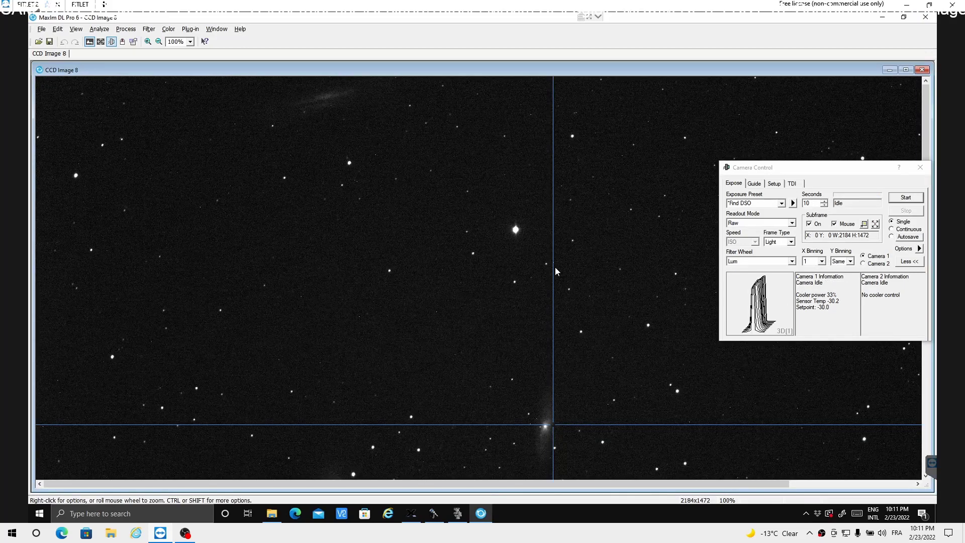
scroll(571, 288, down, 1)
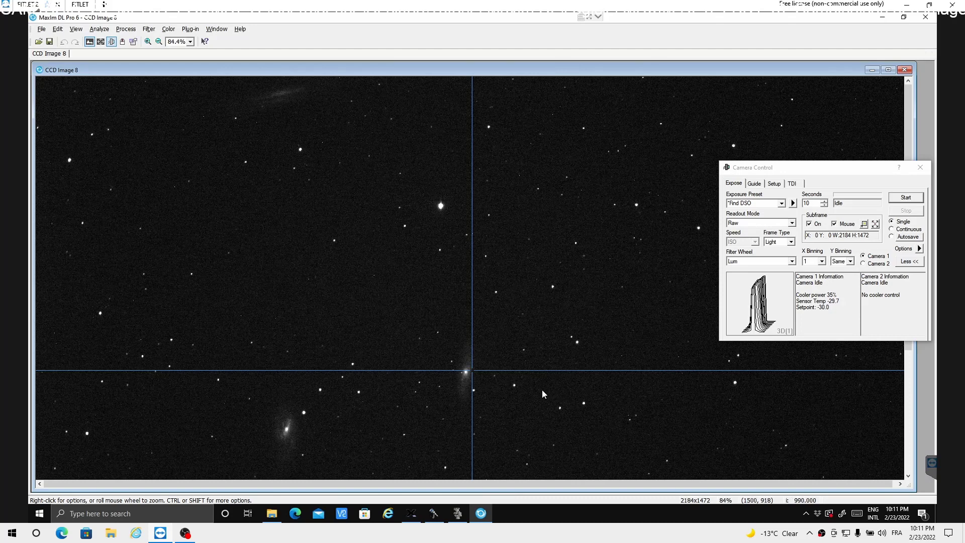
scroll(510, 340, down, 2)
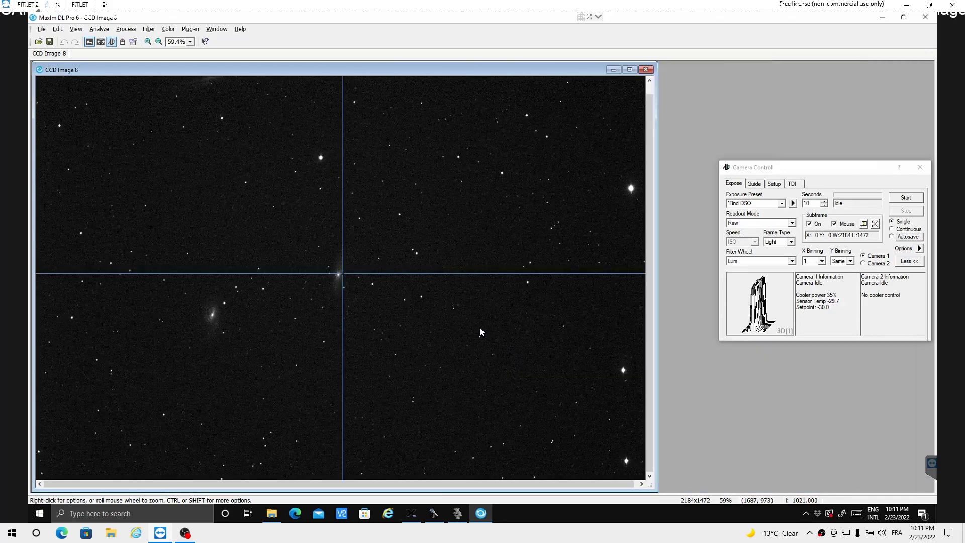
scroll(428, 322, down, 2)
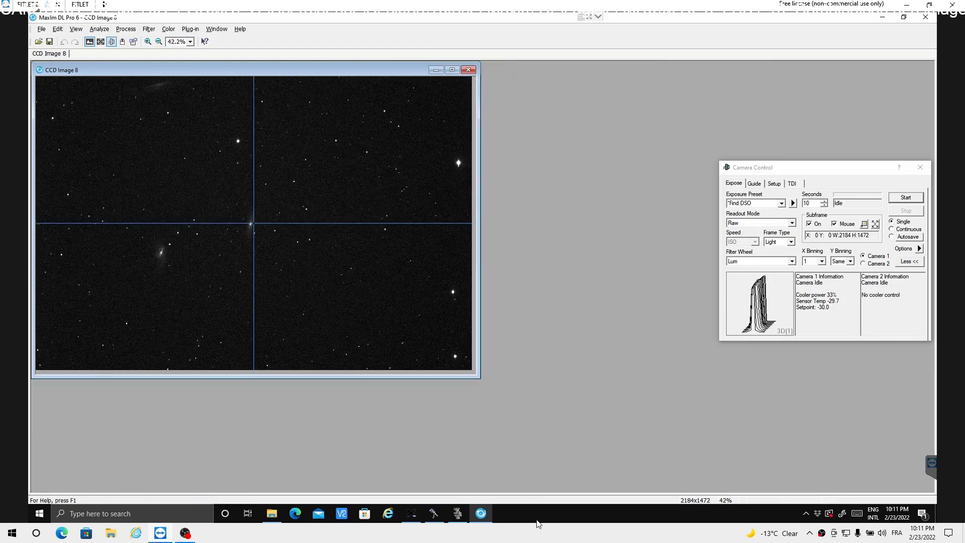
click(433, 517)
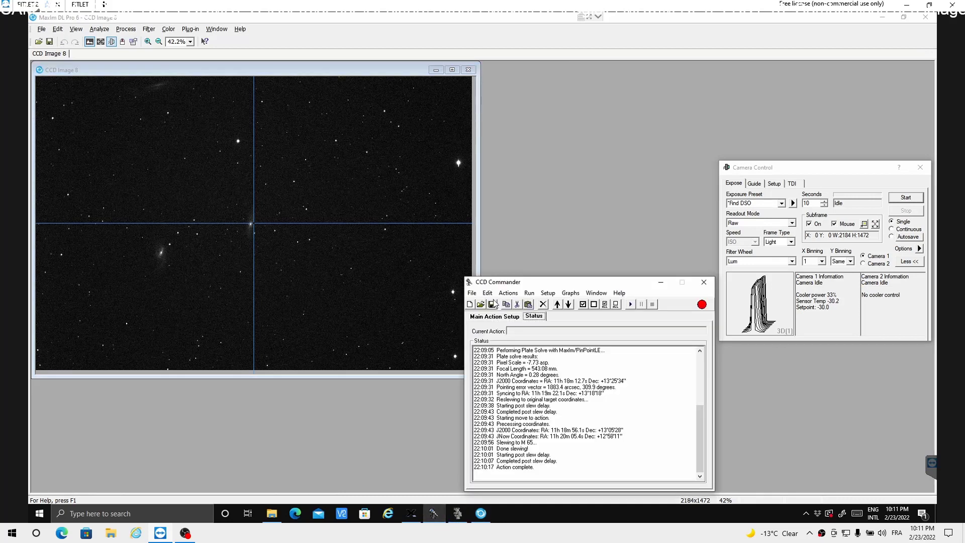
click(509, 293)
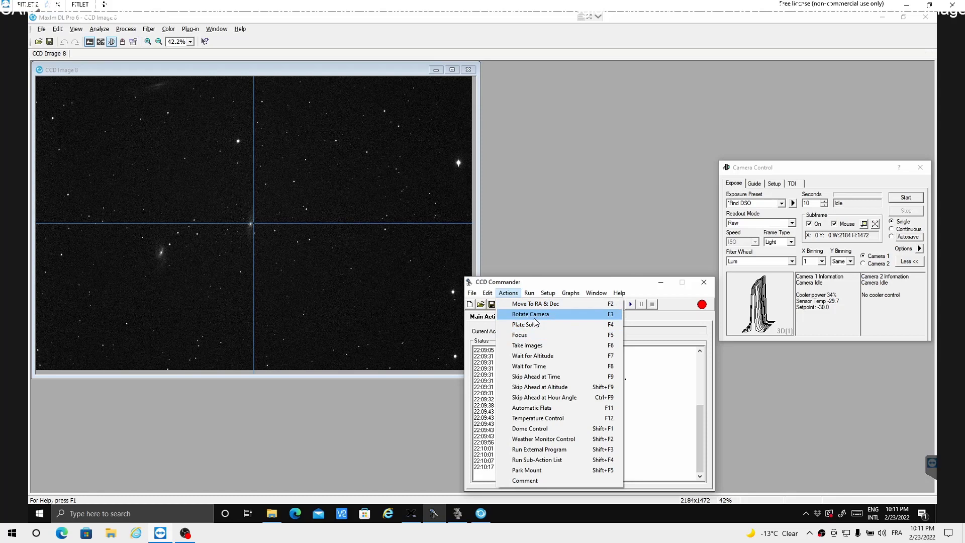
click(532, 315)
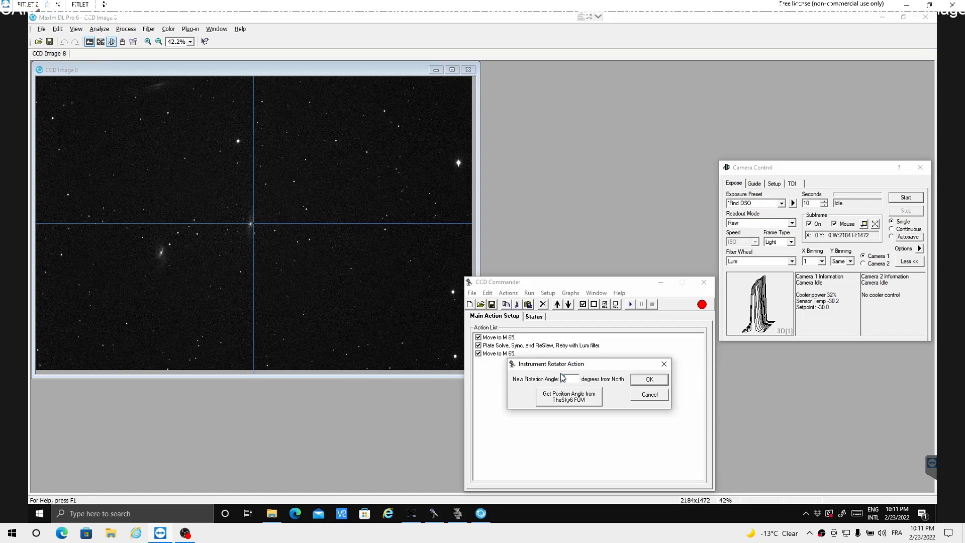
click(650, 396)
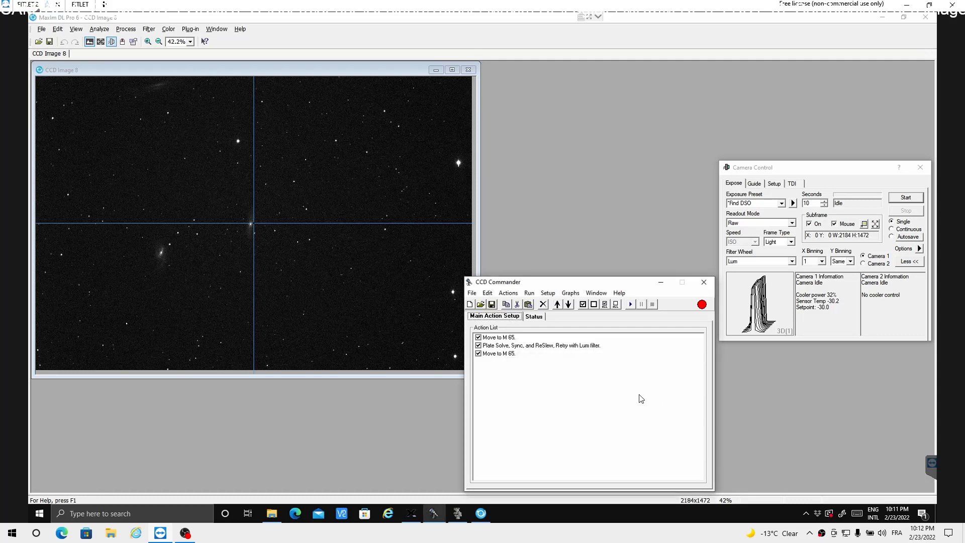
Add a Focus action with the Lum filter and a 2-second exposure to the end of the action list
click(508, 293)
mouse_move(530, 293)
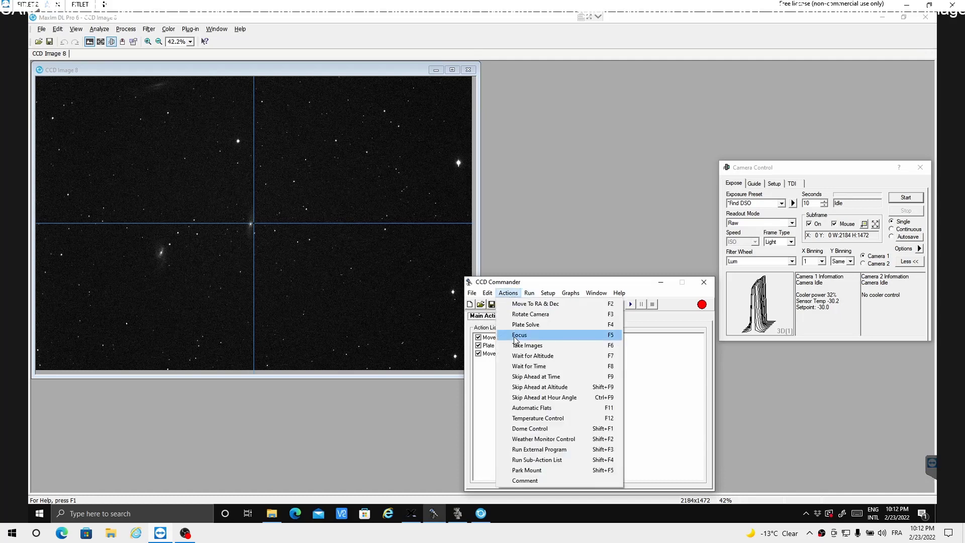
click(517, 336)
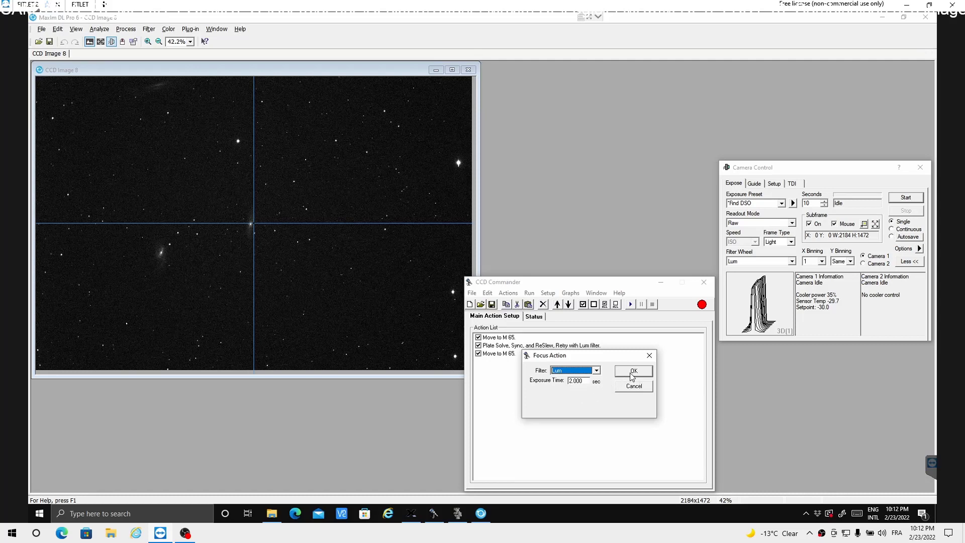
click(632, 375)
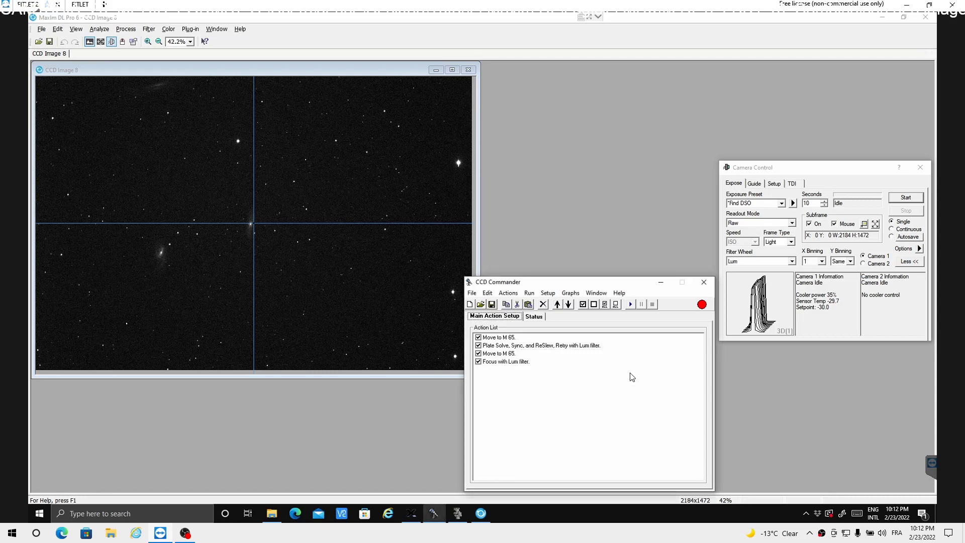
Review the available focuser controls in CCD Commander's Control/Device settings, and close the settings without changing them
click(545, 295)
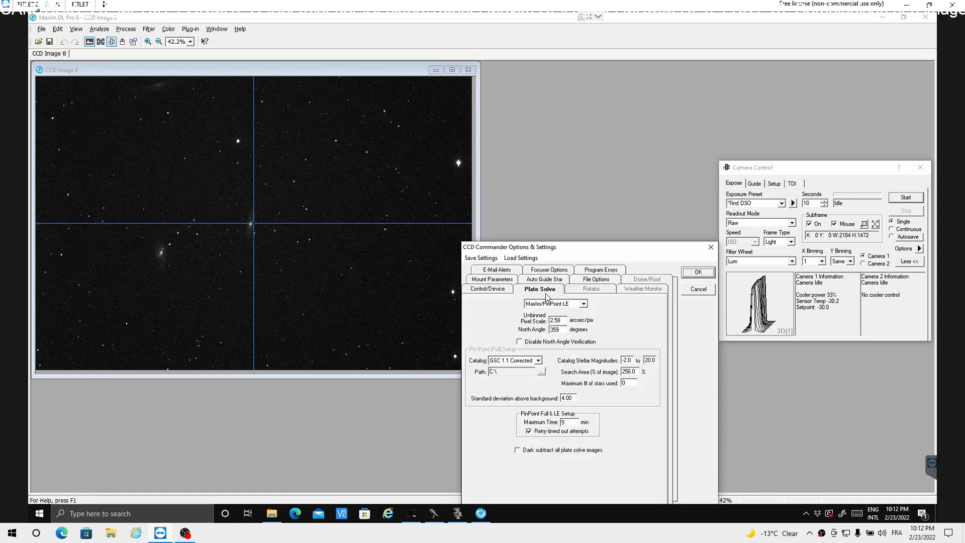
click(489, 289)
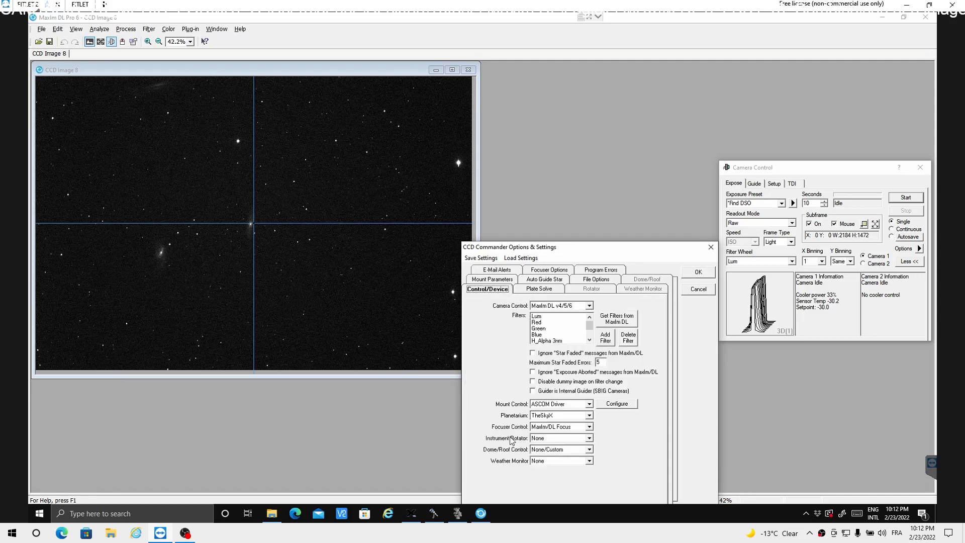
click(590, 427)
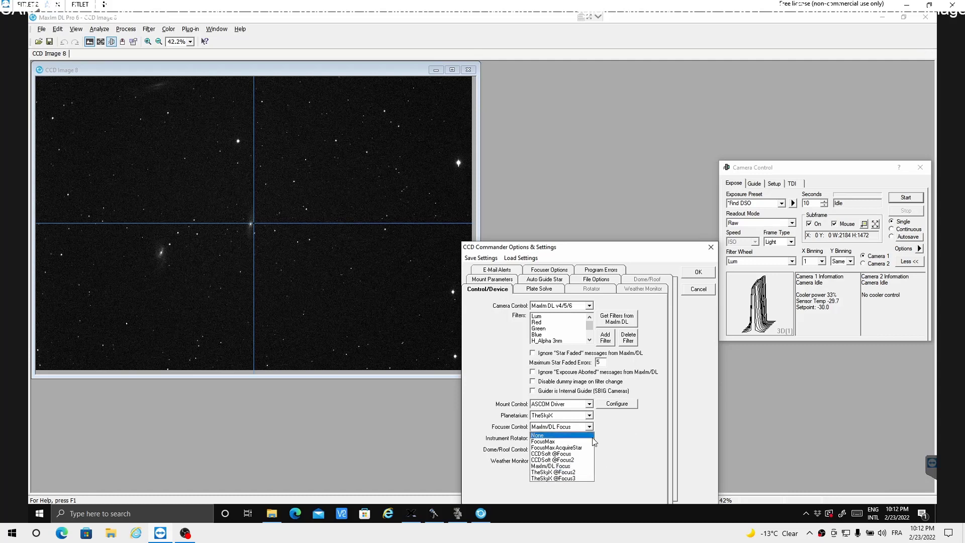
click(628, 433)
click(704, 288)
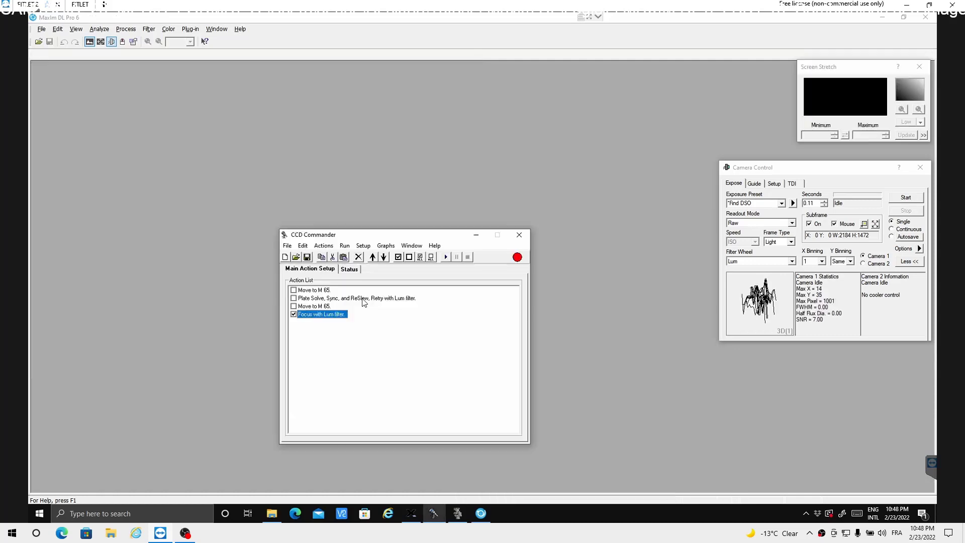
Run only the Focus with Lum filter action, dismiss the component-not-responding dialog, and enlarge the focus star image in MaxIm DL
double_click(329, 314)
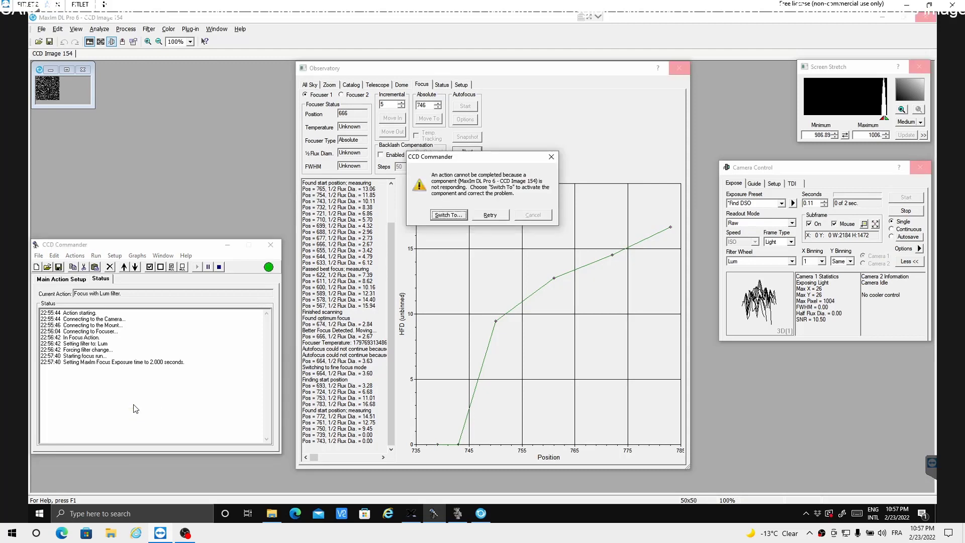
click(463, 218)
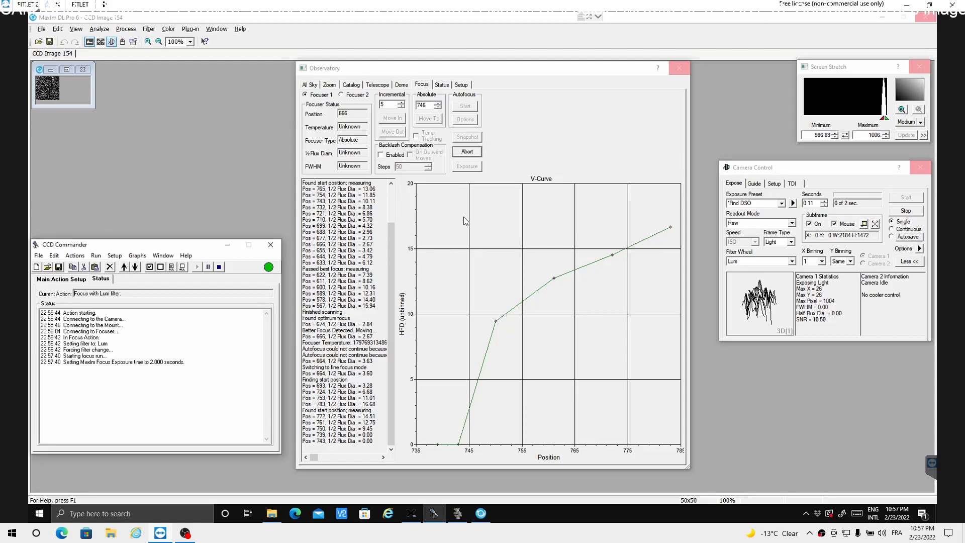
click(754, 474)
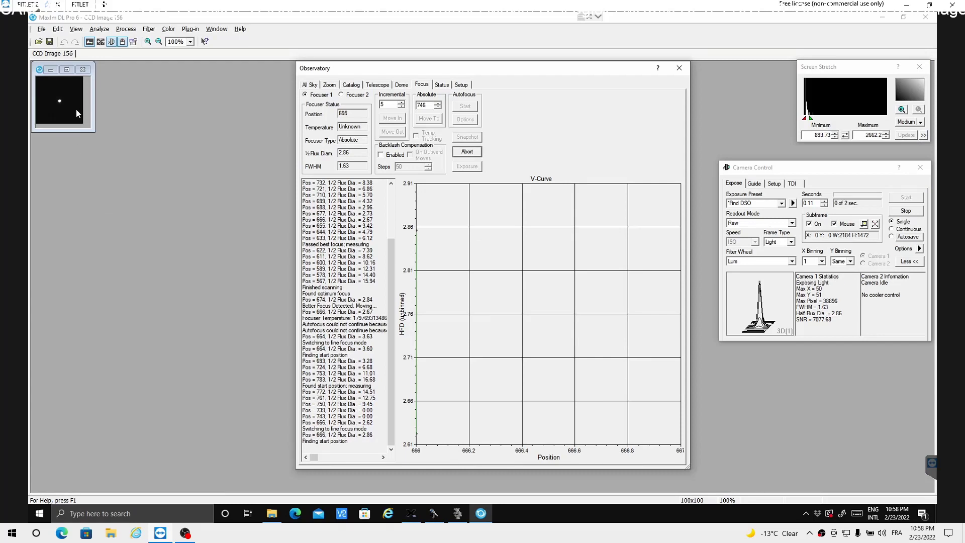
scroll(98, 154, up, 5)
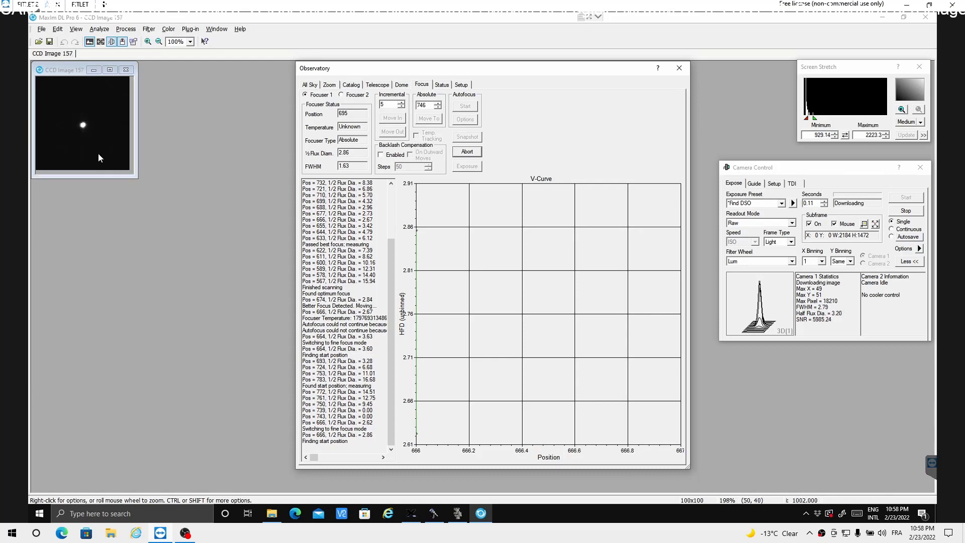
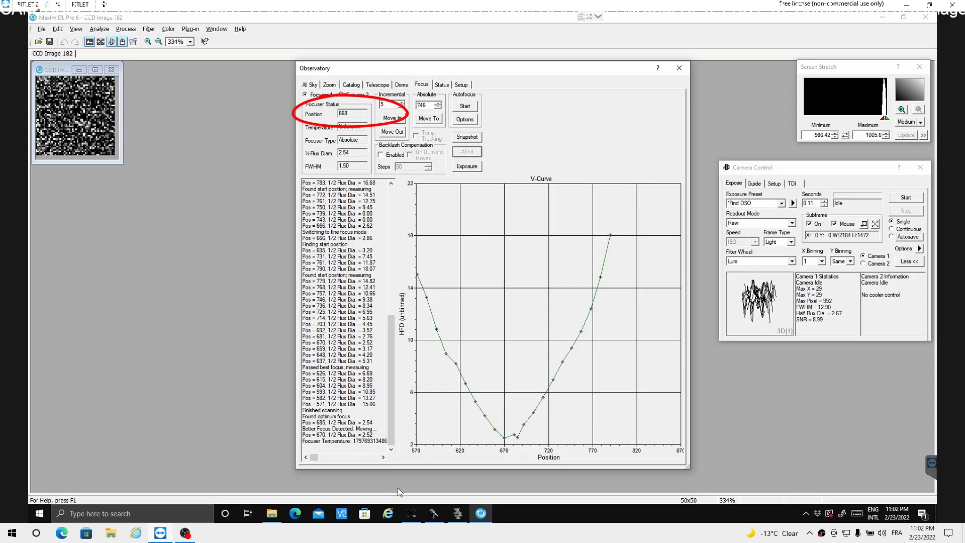
Check the focus run in CCD Commander's status log, close MaxIm DL's Observatory window, and move CCD Commander beside Camera Control
click(434, 515)
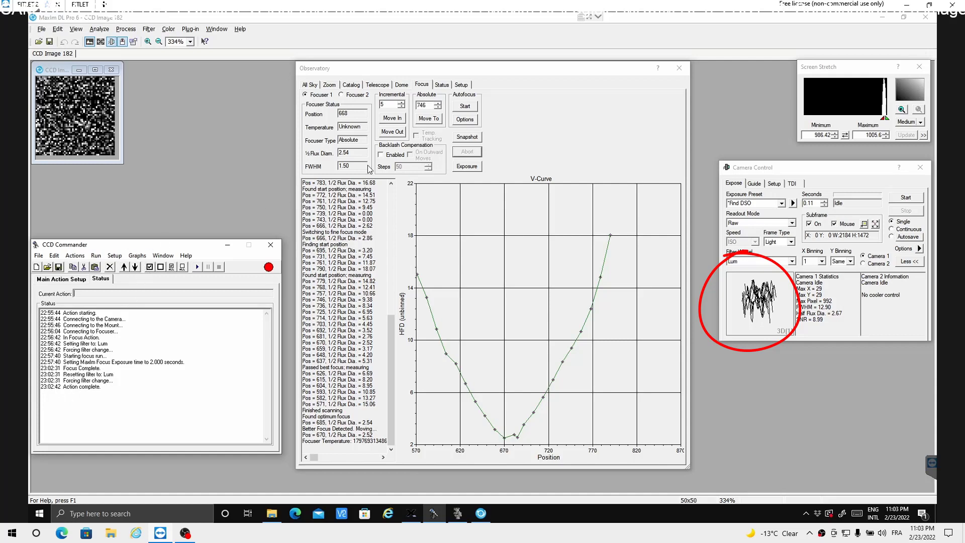
click(679, 70)
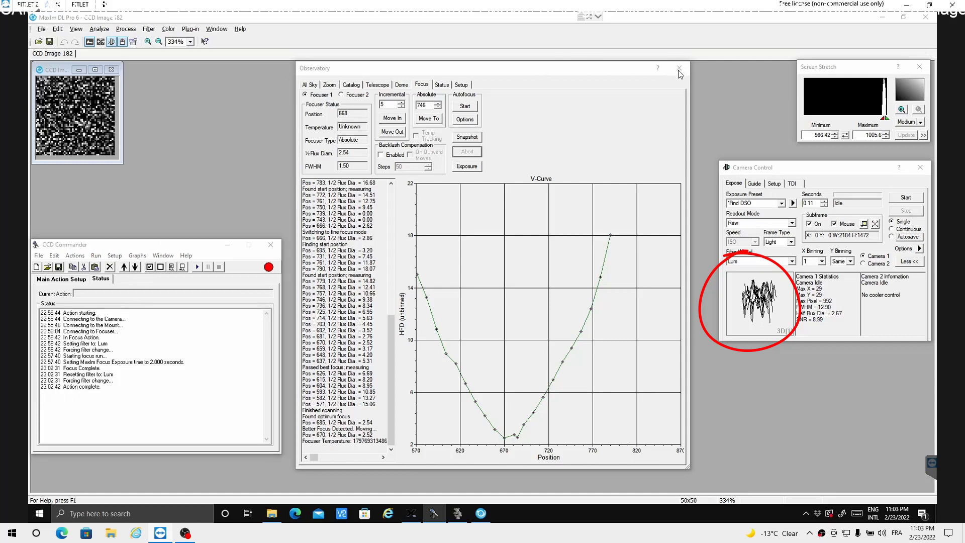
click(679, 71)
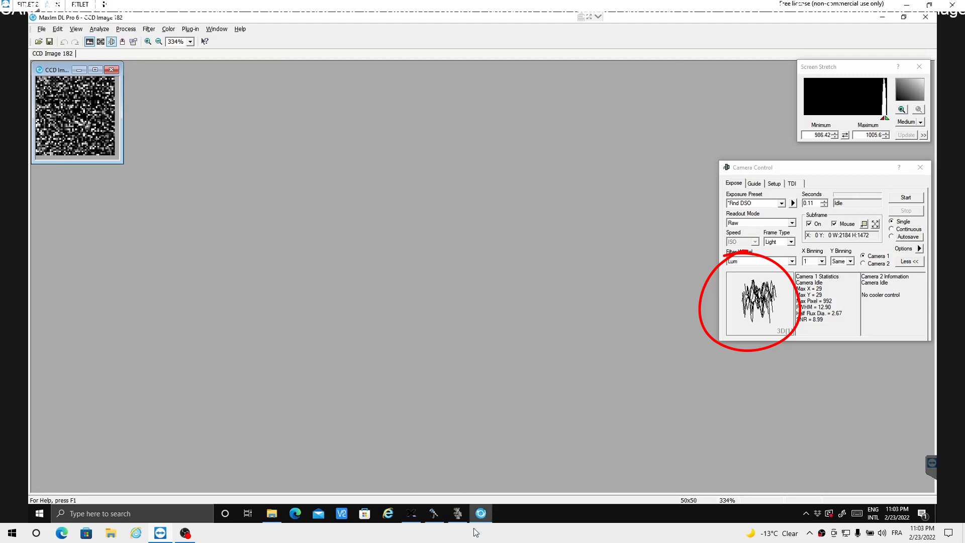
click(437, 517)
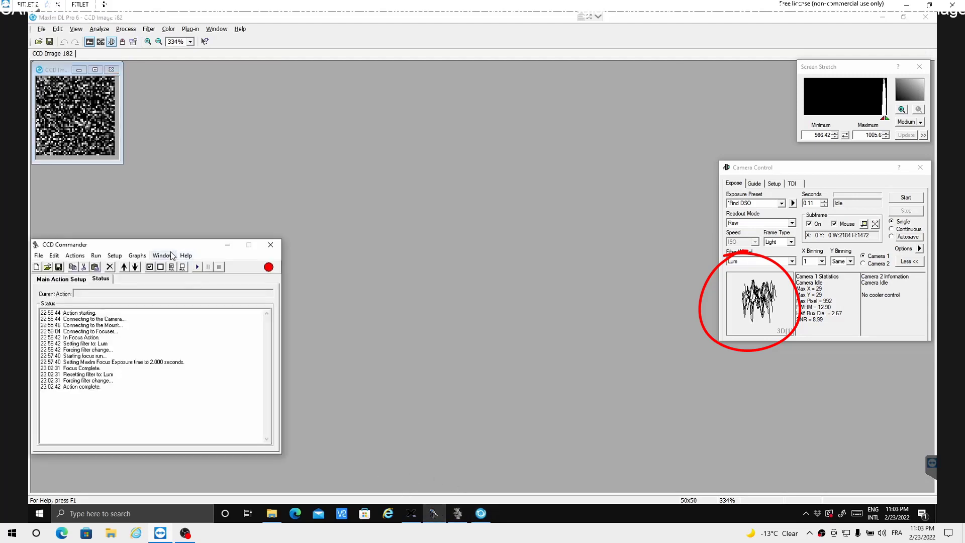
drag(171, 256, 414, 270)
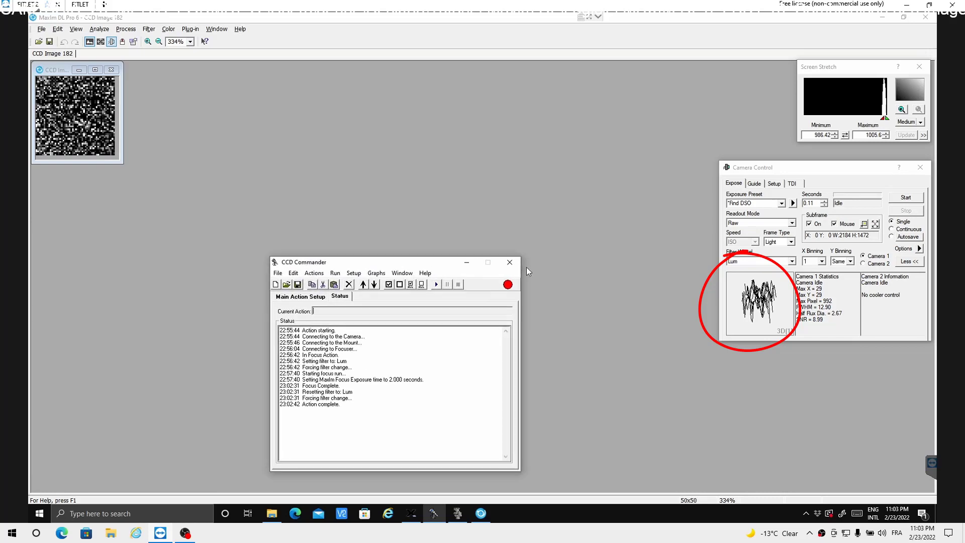
Open the guiding controls in MaxIm DL, view the Autoguider Image, and stop the guide star tracking
click(754, 186)
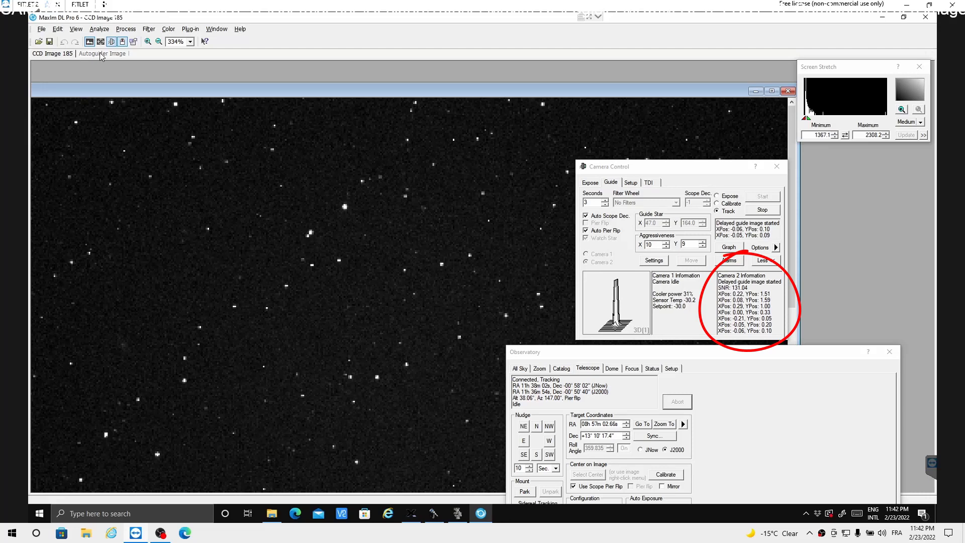
click(102, 54)
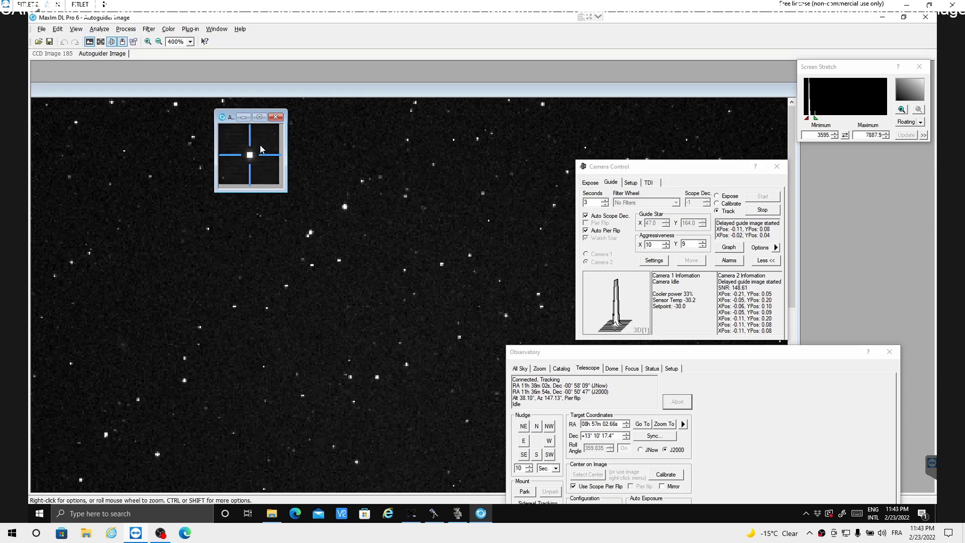
click(763, 211)
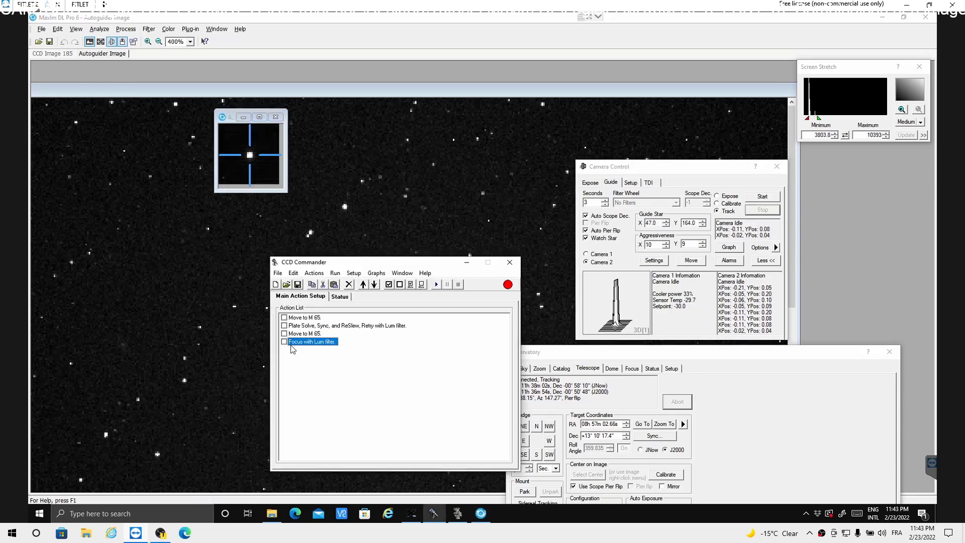
Start a Take Images action in CCD Commander with a 60-second exposure time and 100 exposures
click(312, 274)
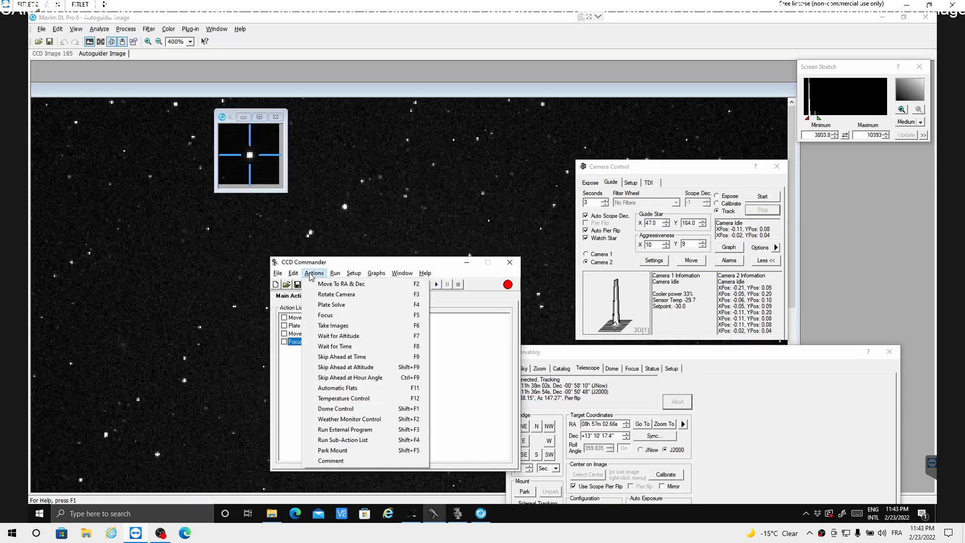
click(335, 326)
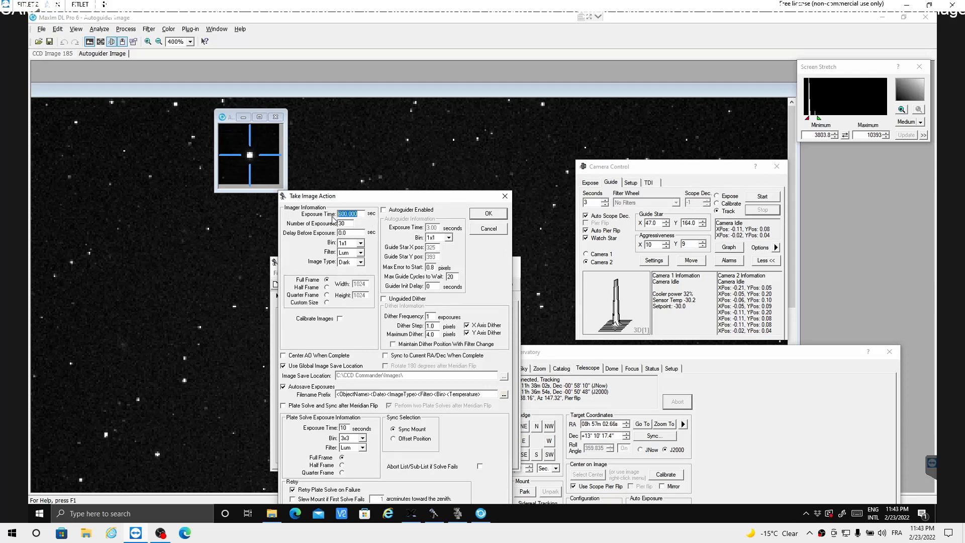
text(6)
key(Tab)
text(100)
key(BackSpace)
key(BackSpace)
Compare the Autoguider Enabled and Unguided Dither options, and keep the autoguider enabled with dithering every 1 exposure
click(385, 210)
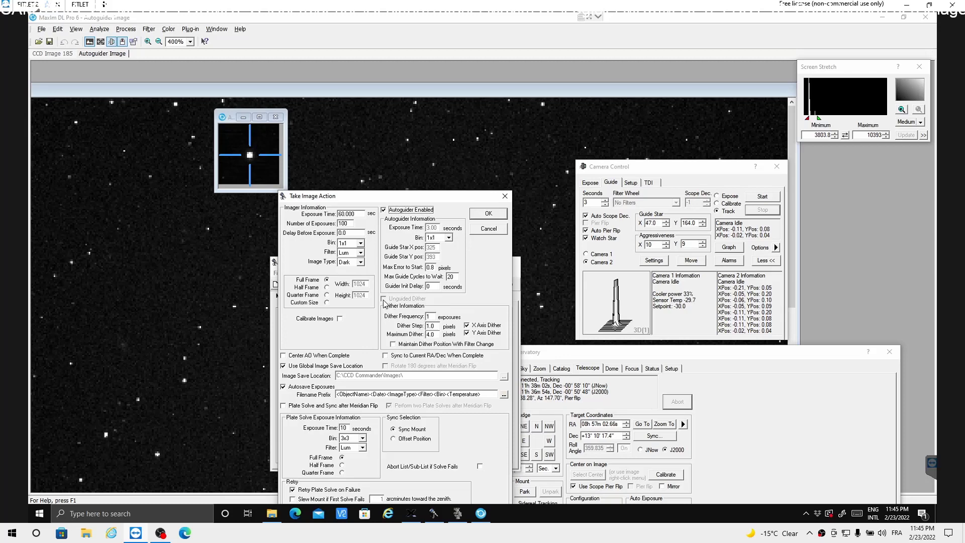
click(383, 210)
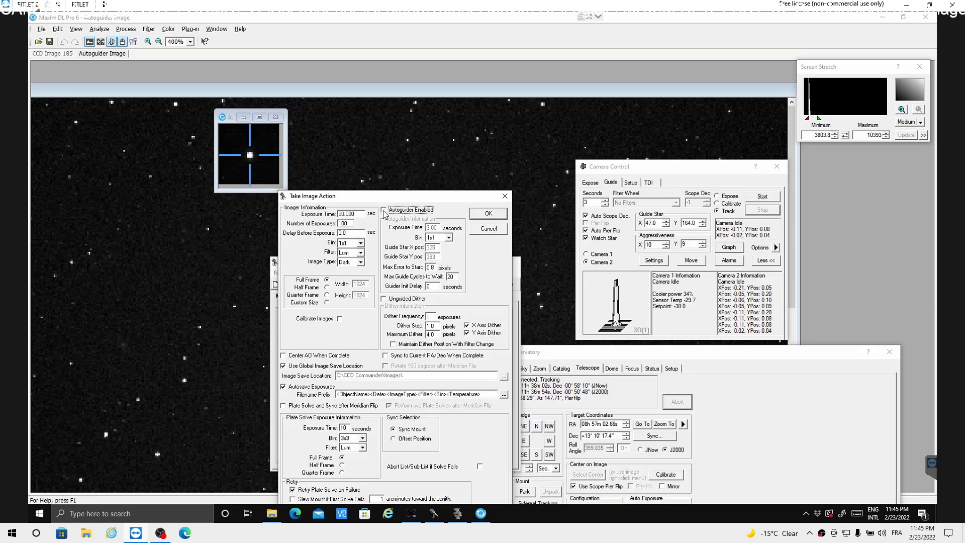
click(384, 299)
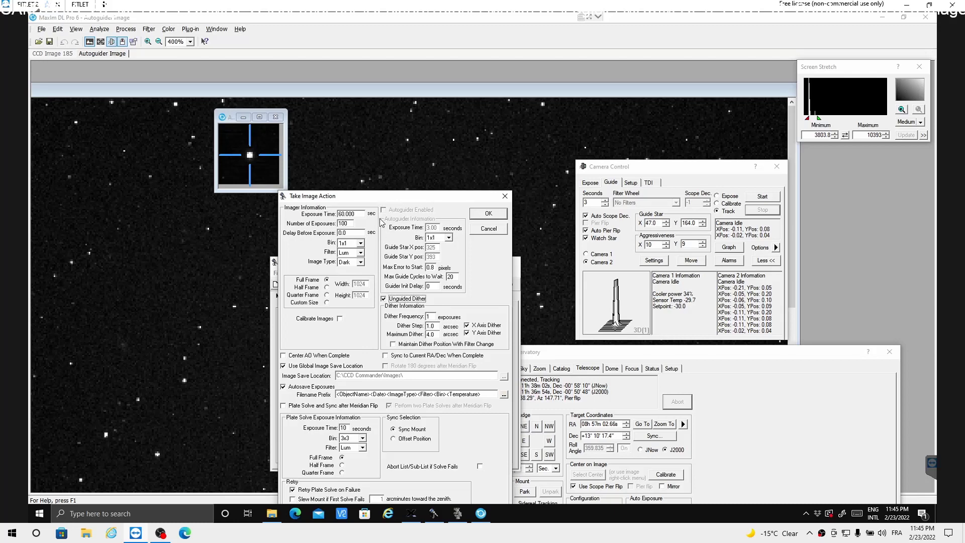
click(383, 299)
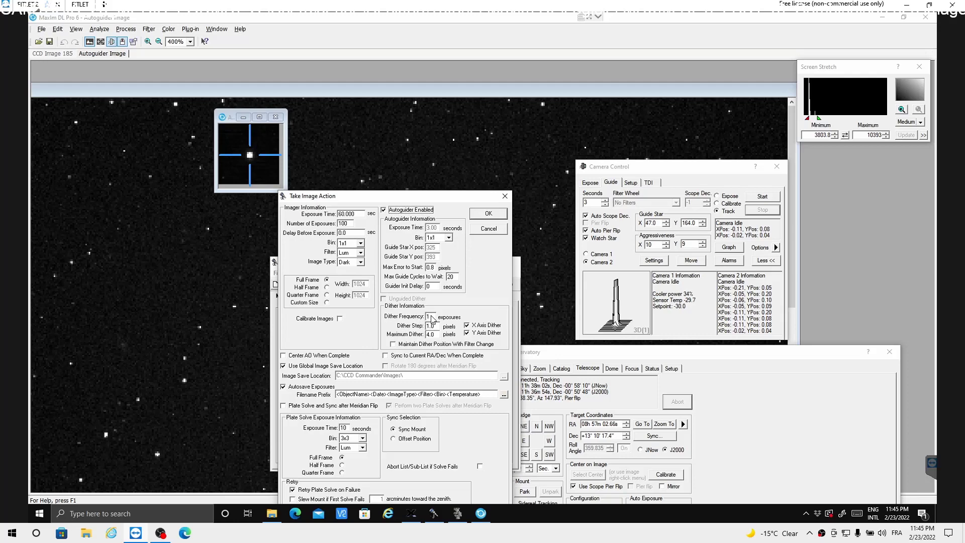
click(431, 317)
Enable Plate Solve and Sync after Meridian Flip, and add the image action to the action list
drag(393, 191, 447, 135)
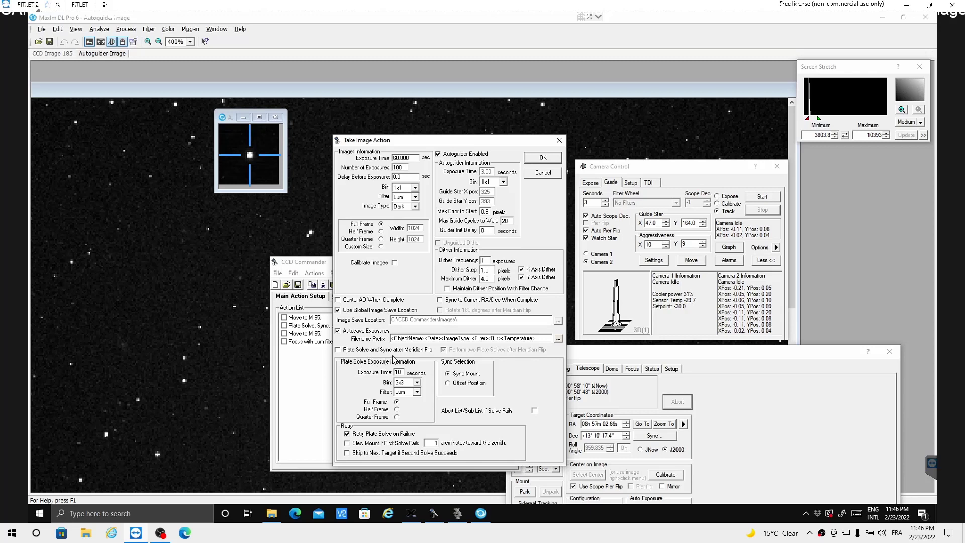
click(339, 351)
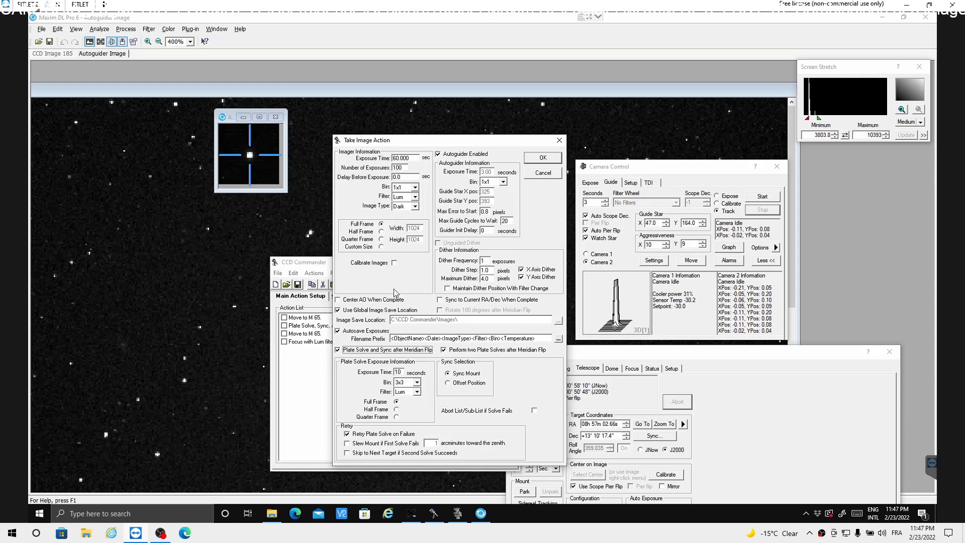
click(536, 160)
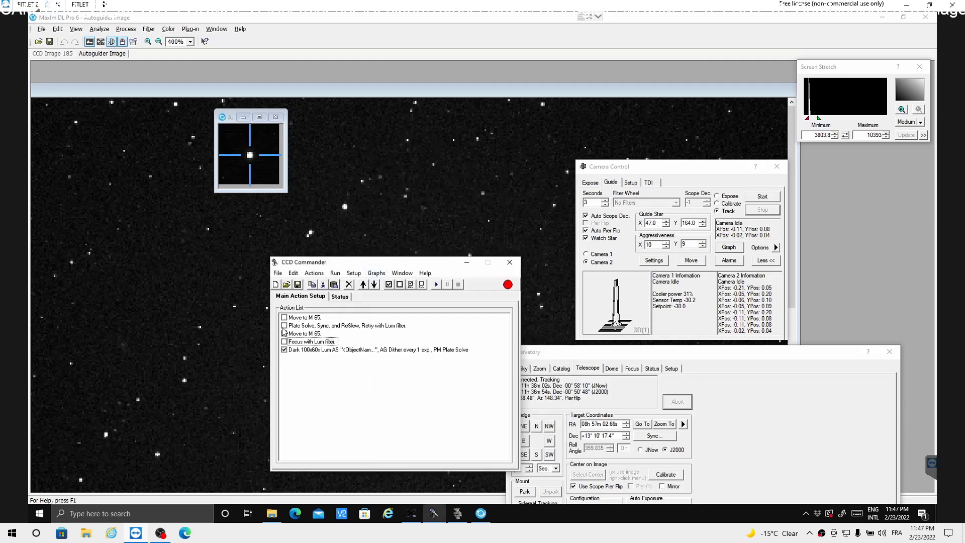
Check the telescope position in TheSkyX, enable both Move to M 65 actions and the Plate Solve action in CCD Commander, and run the list
click(411, 513)
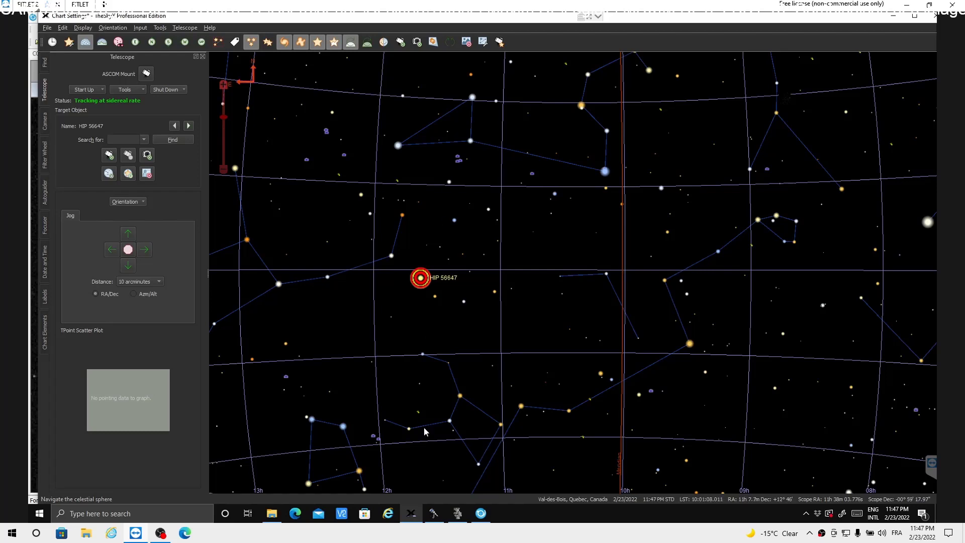
click(434, 518)
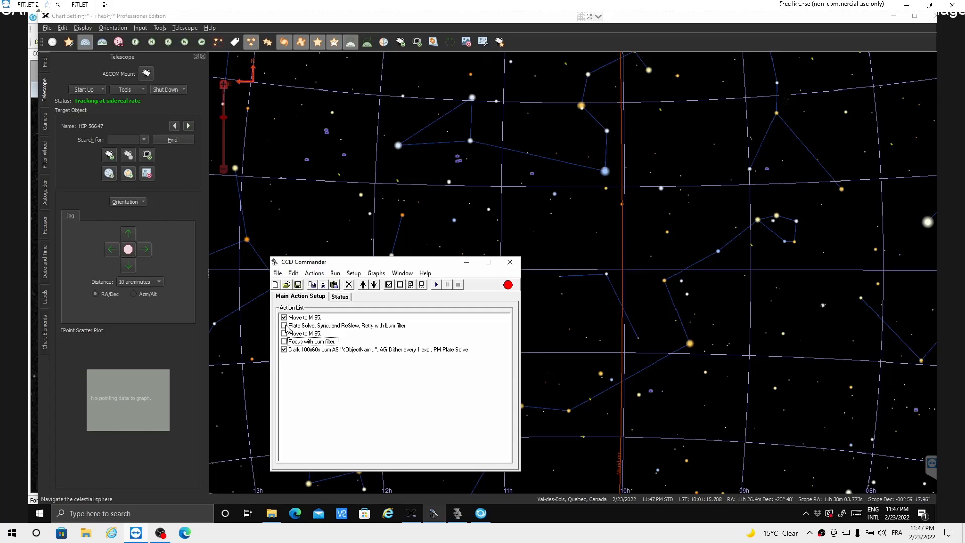
click(284, 325)
click(284, 333)
click(435, 285)
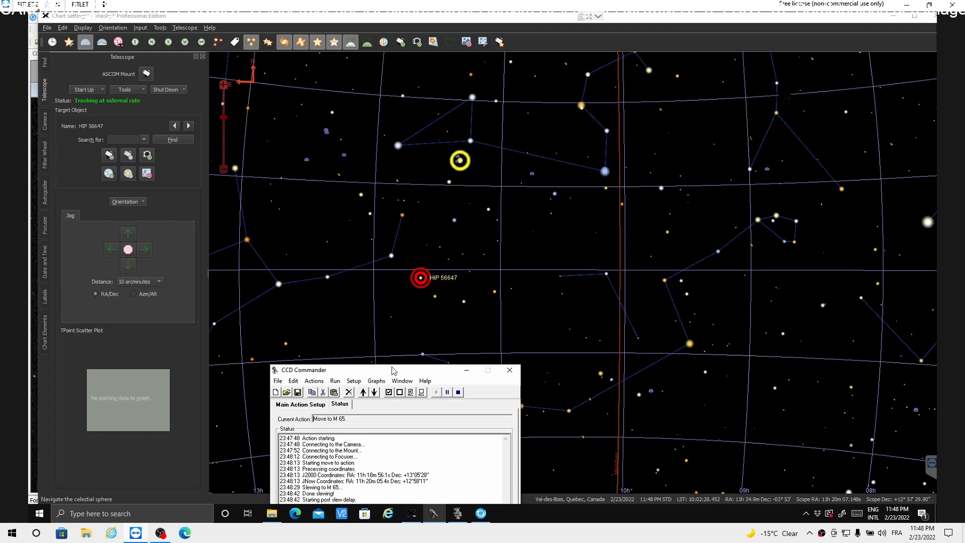
Follow the M 65 run by alternating between CCD Commander's status log and the plate-solve exposure in MaxIm DL
drag(384, 372, 347, 276)
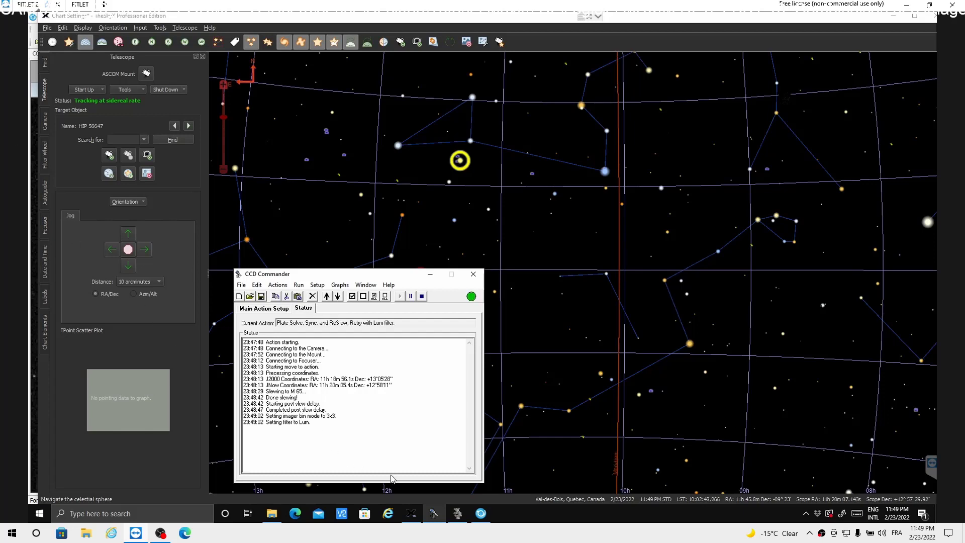
click(483, 515)
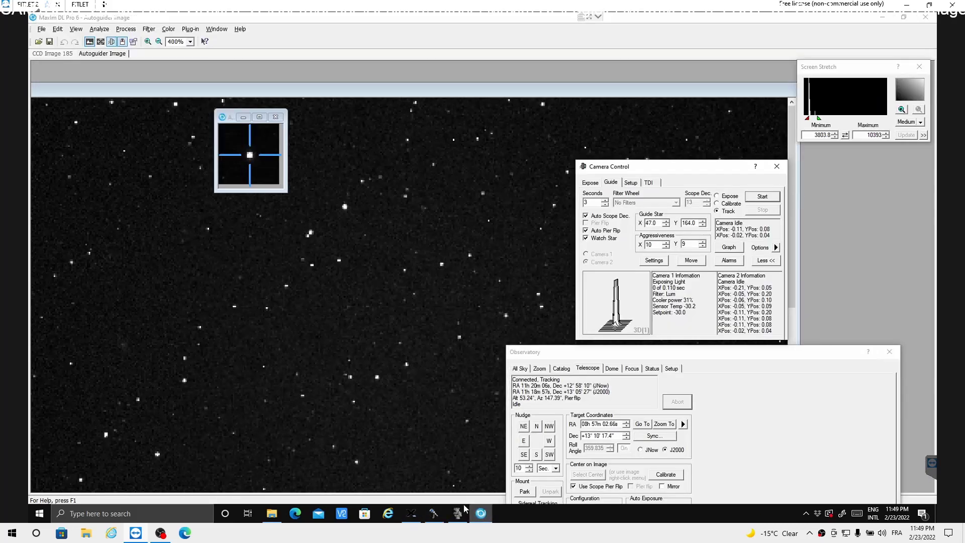
click(437, 515)
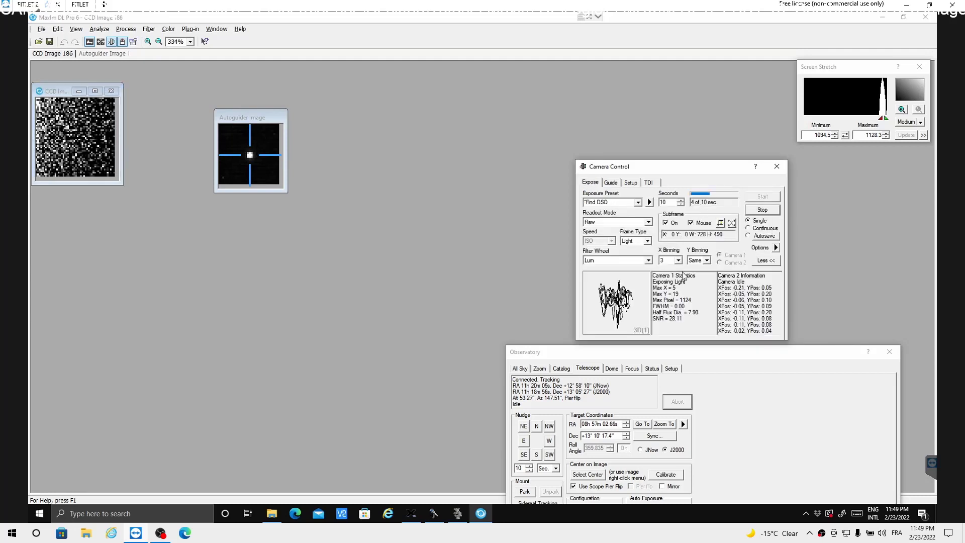
click(433, 513)
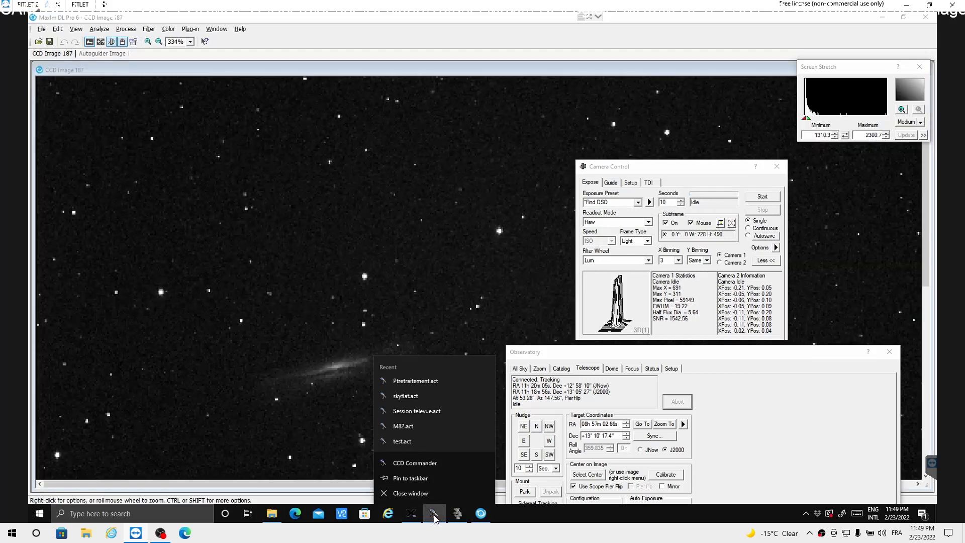
click(434, 518)
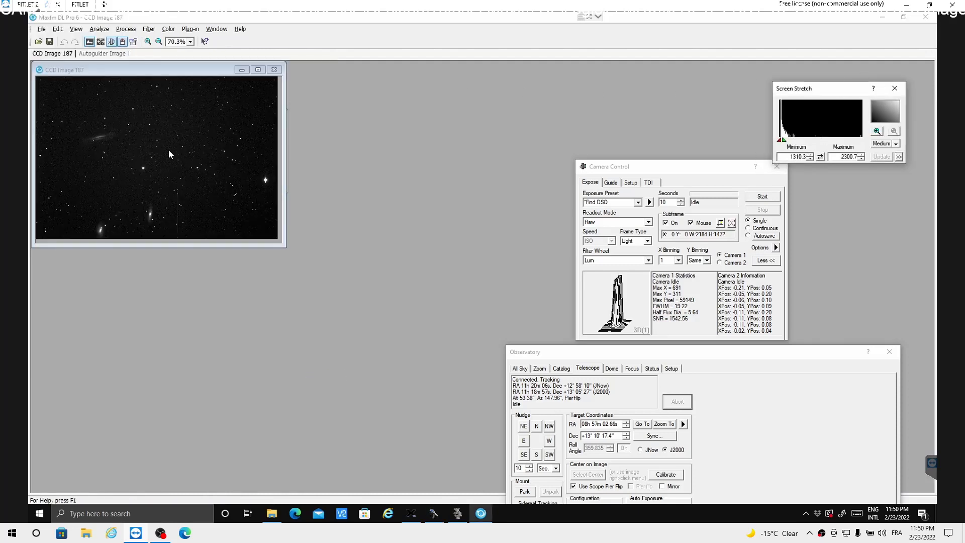
Display the crosshairs on the M 65 plate-solve exposure to check the target's centering
right_click(177, 168)
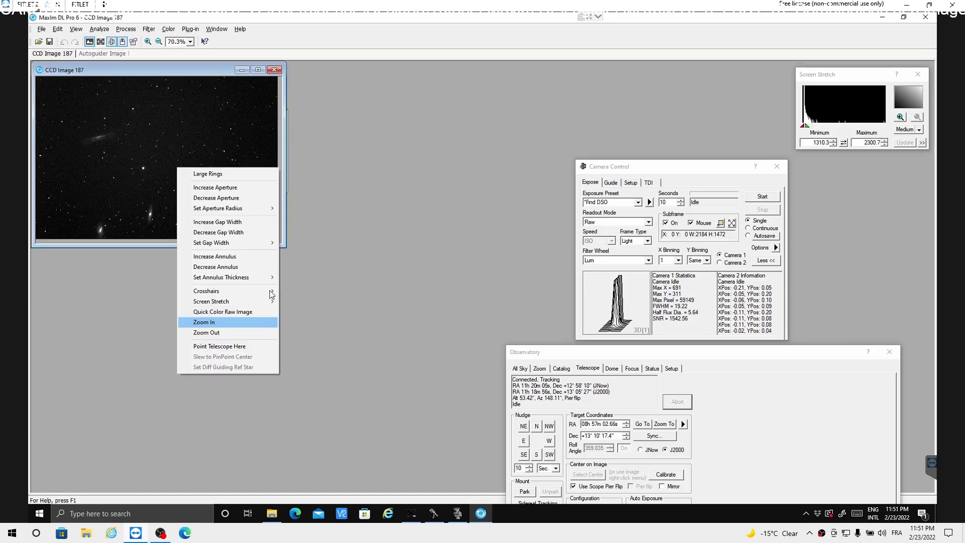
mouse_move(271, 294)
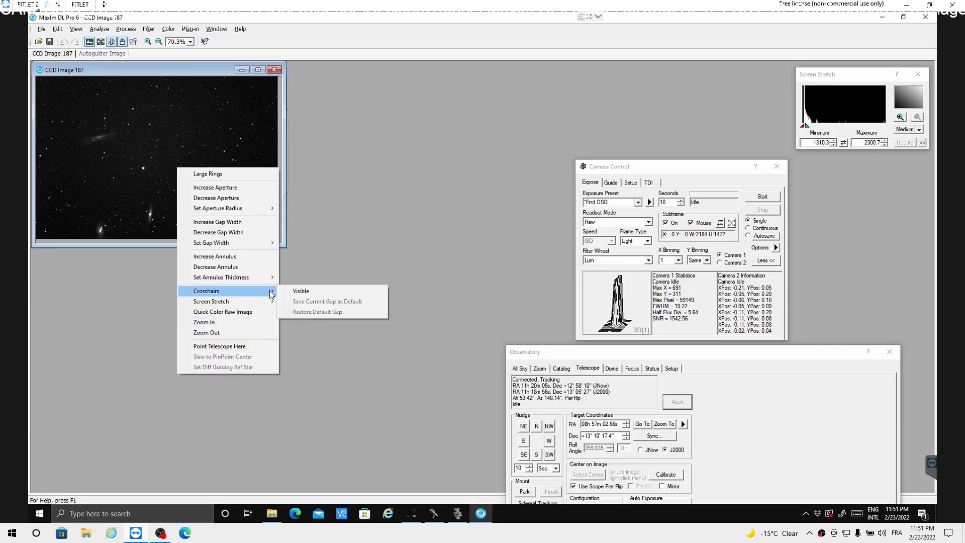
click(303, 293)
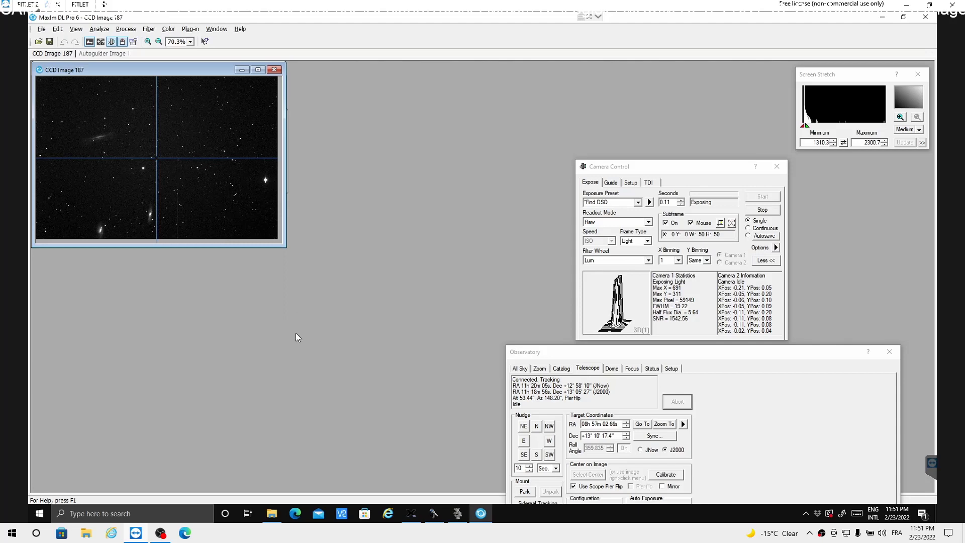
Follow the guide star acquisition by alternating between CCD Commander's status log and MaxIm DL's autoguider image
click(433, 515)
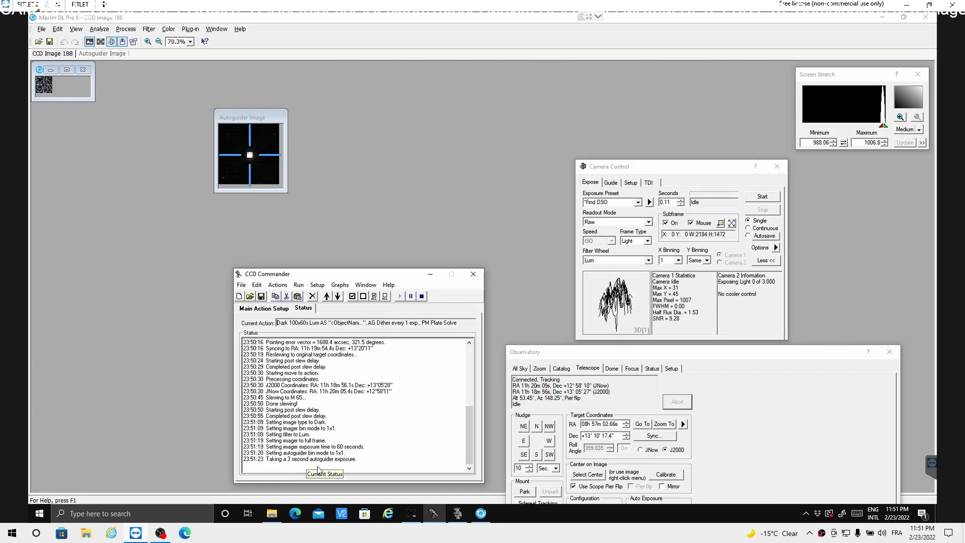
click(241, 116)
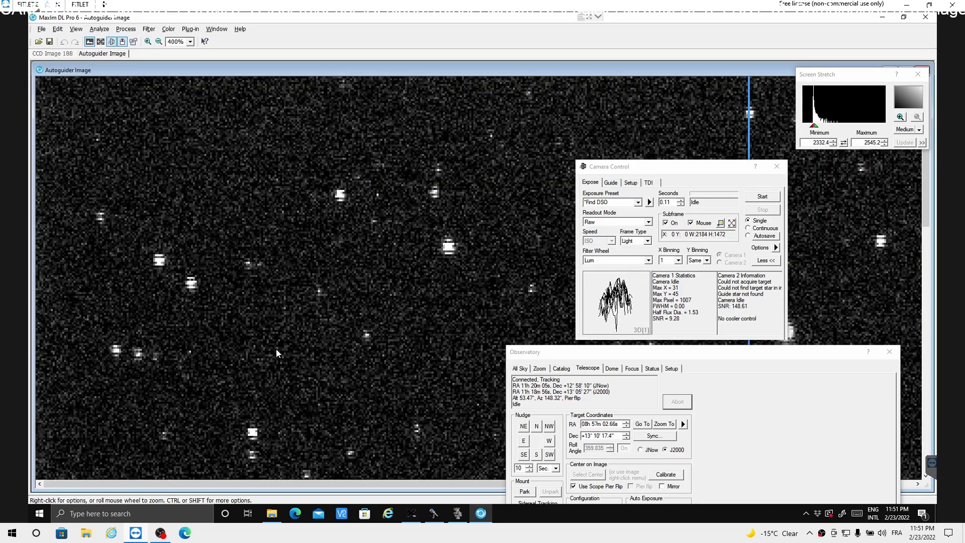
scroll(276, 350, down, 1)
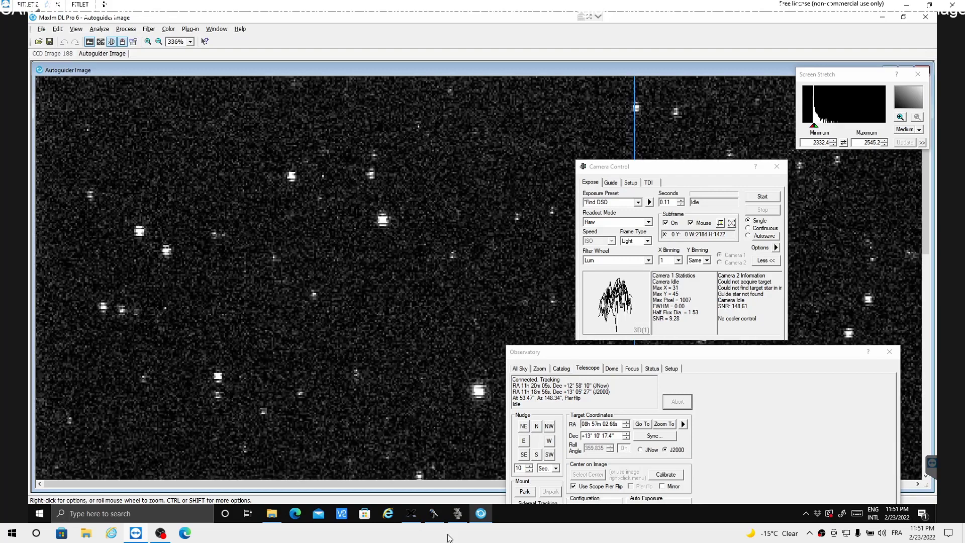
click(435, 517)
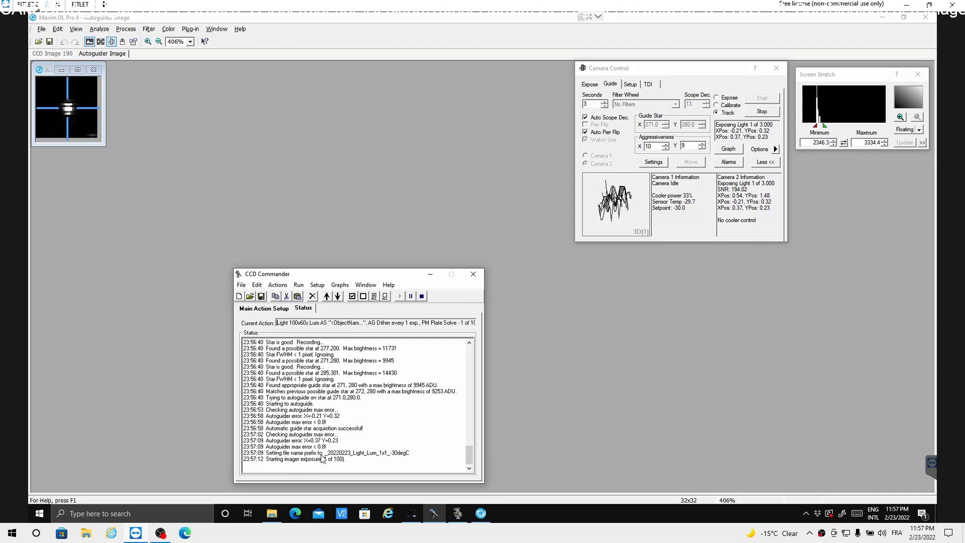
click(431, 518)
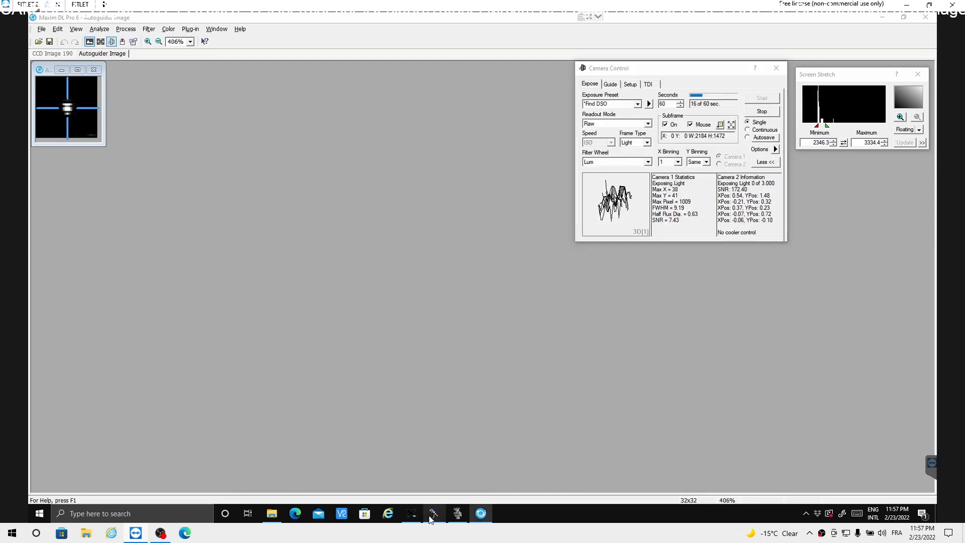
Examine the star shapes and target centering in the first saved 60-second Lum frame, and check the status log for the next exposure
click(433, 514)
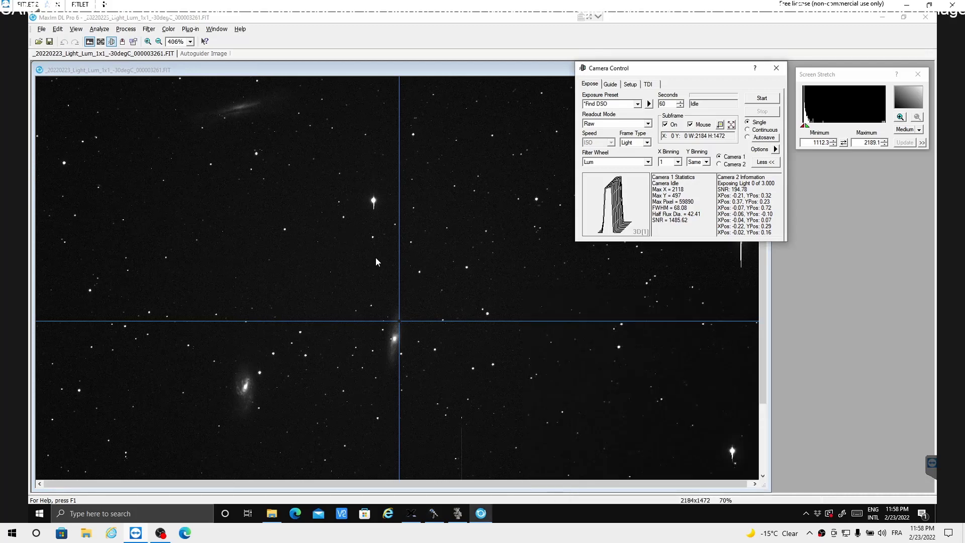
scroll(376, 262, up, 3)
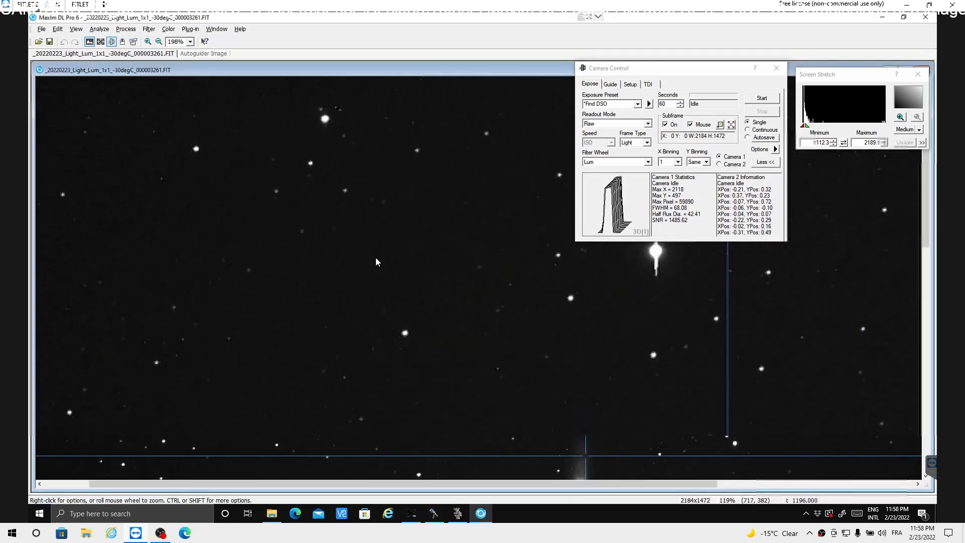
scroll(578, 329, up, 3)
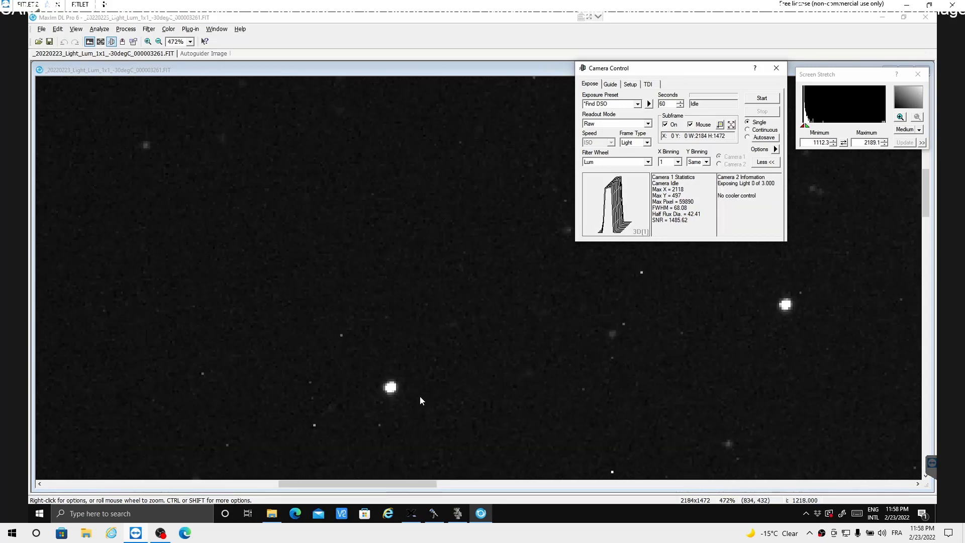
scroll(420, 394, down, 3)
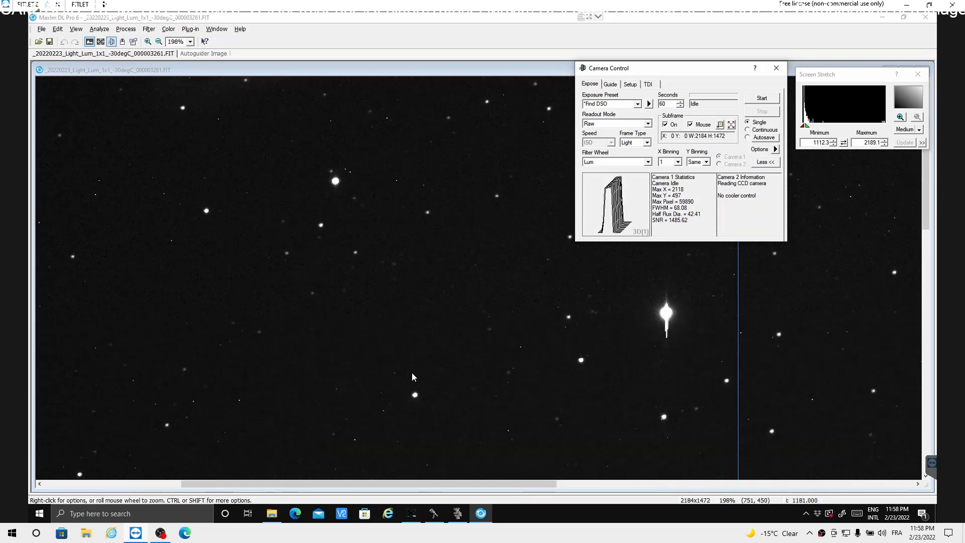
scroll(411, 373, down, 1)
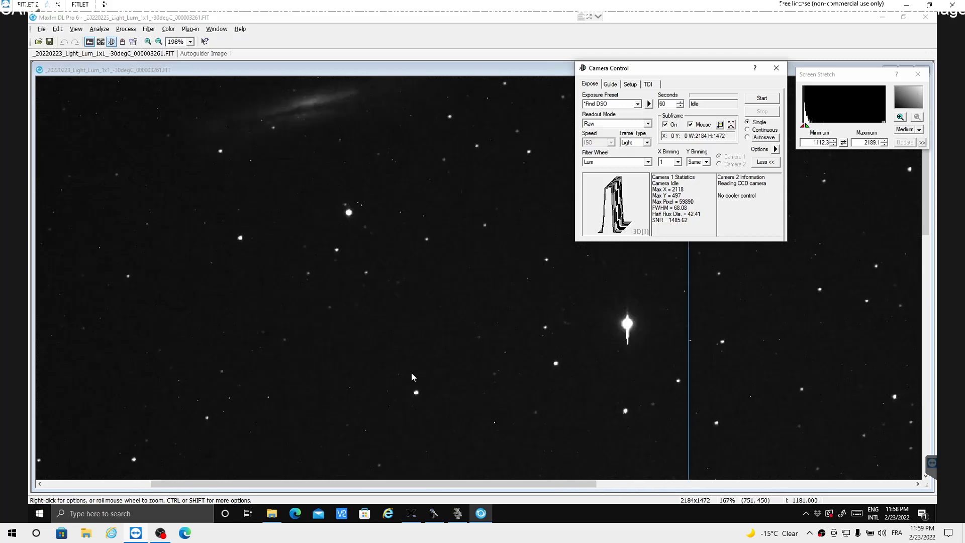
scroll(407, 374, down, 3)
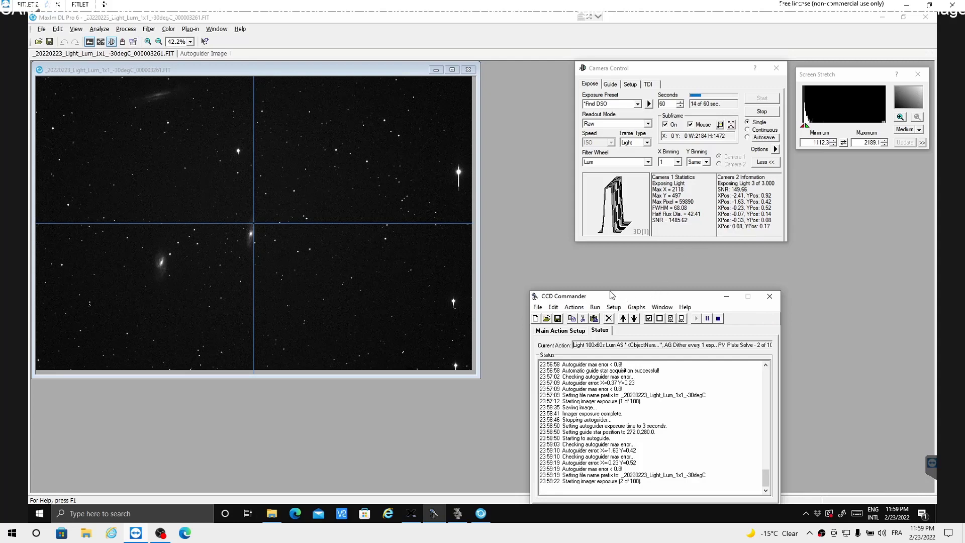
drag(650, 297, 621, 269)
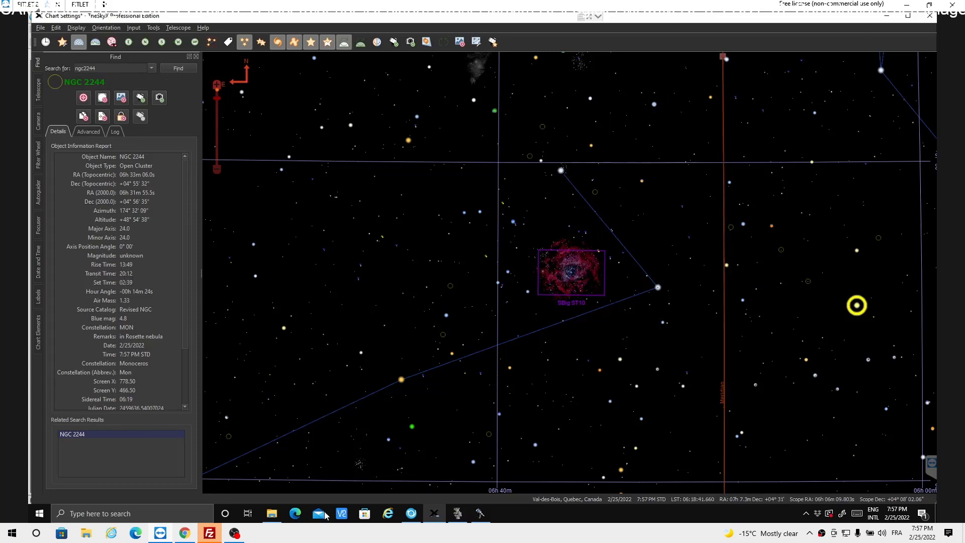
Switch to MaxIm DL and review the Observatory telescope's Limits and Flip settings and slew refinement options, keeping No restrictions and No Slew Refinement
click(412, 516)
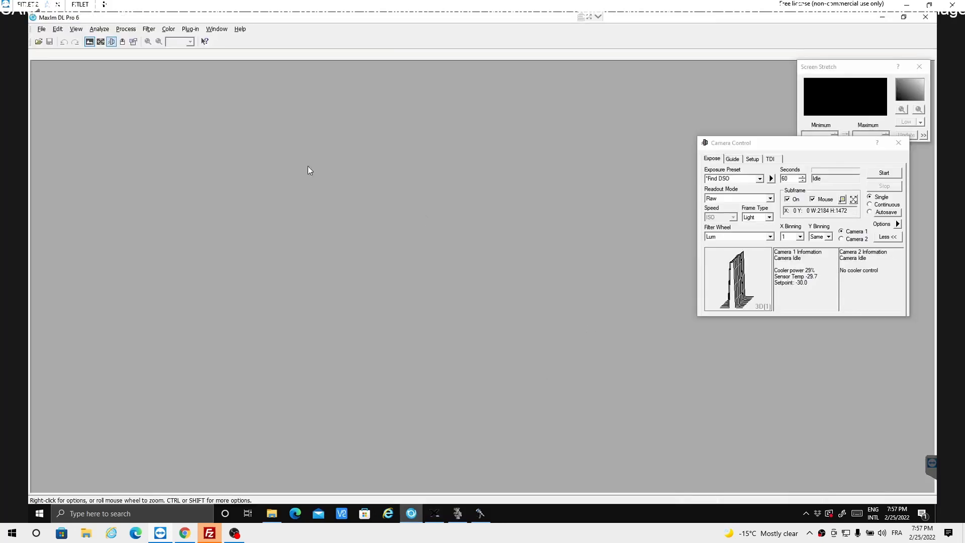
click(122, 42)
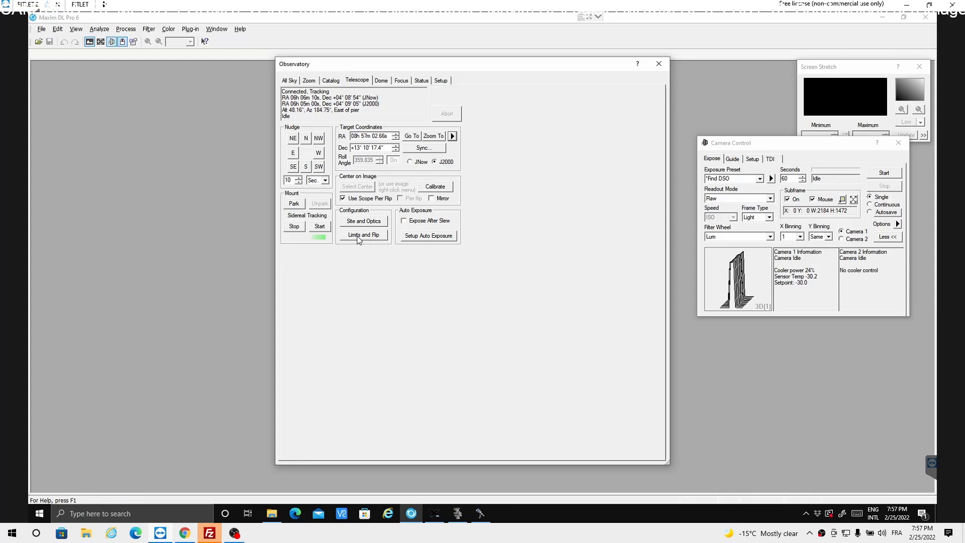
click(359, 237)
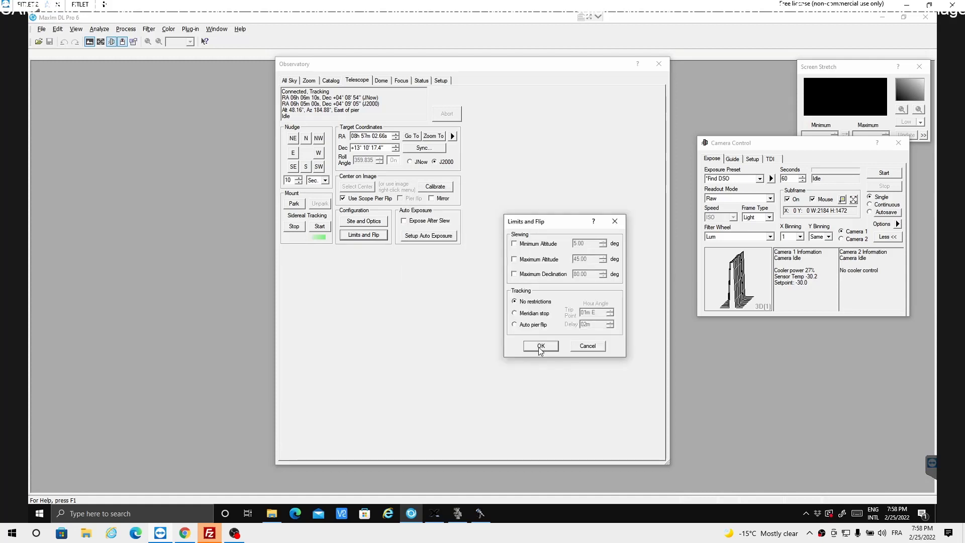
click(540, 346)
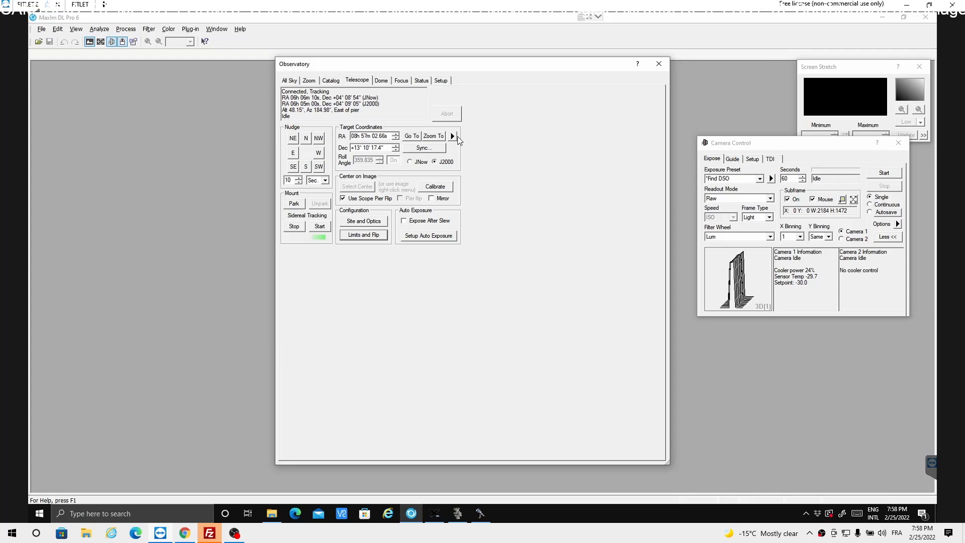
click(452, 137)
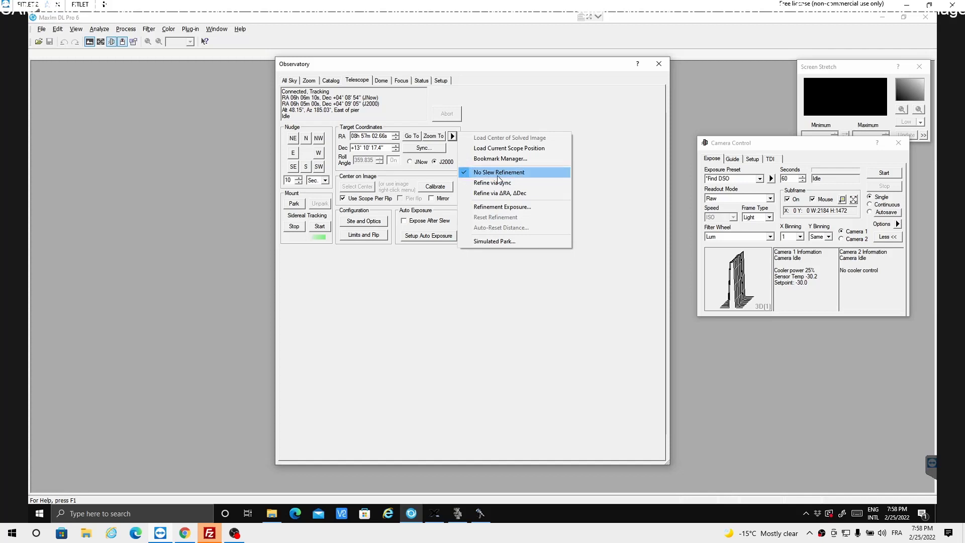
click(452, 303)
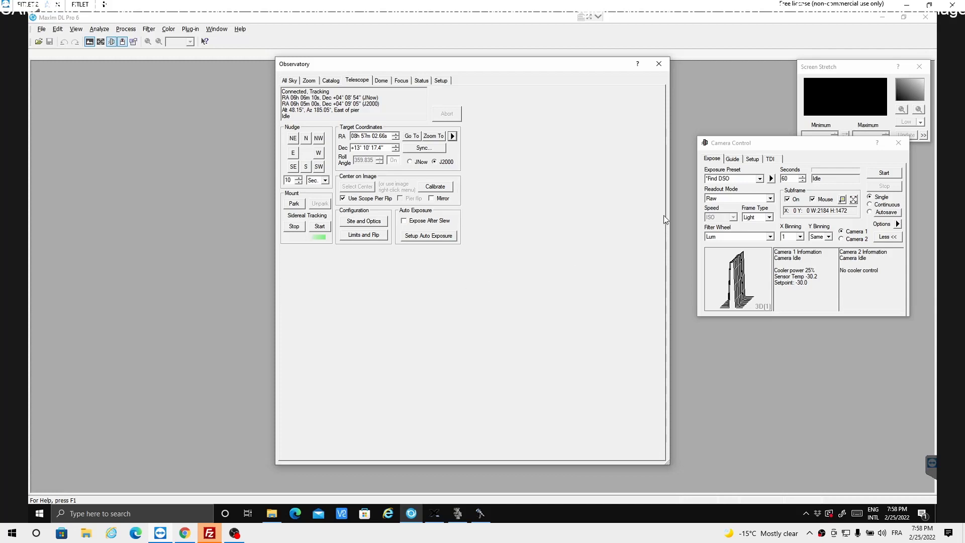
Try the guider's Auto Pier Flip option, leaving it off with Watch Star enabled, and close the Observatory window
click(733, 160)
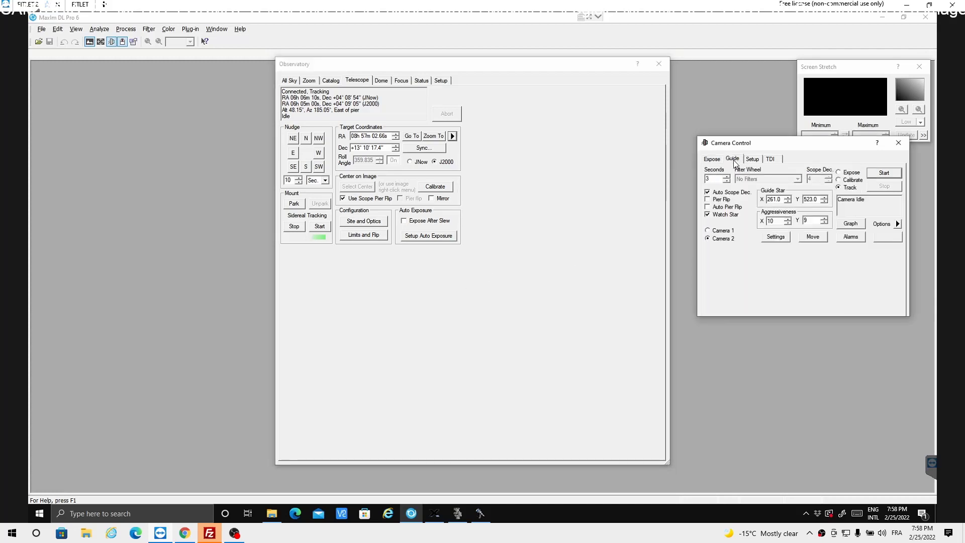
click(708, 207)
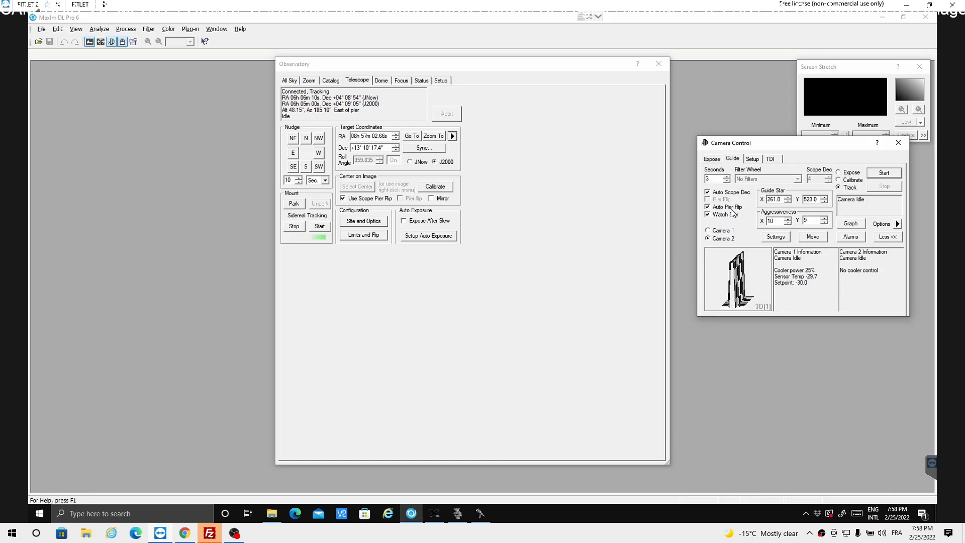
click(708, 208)
click(708, 214)
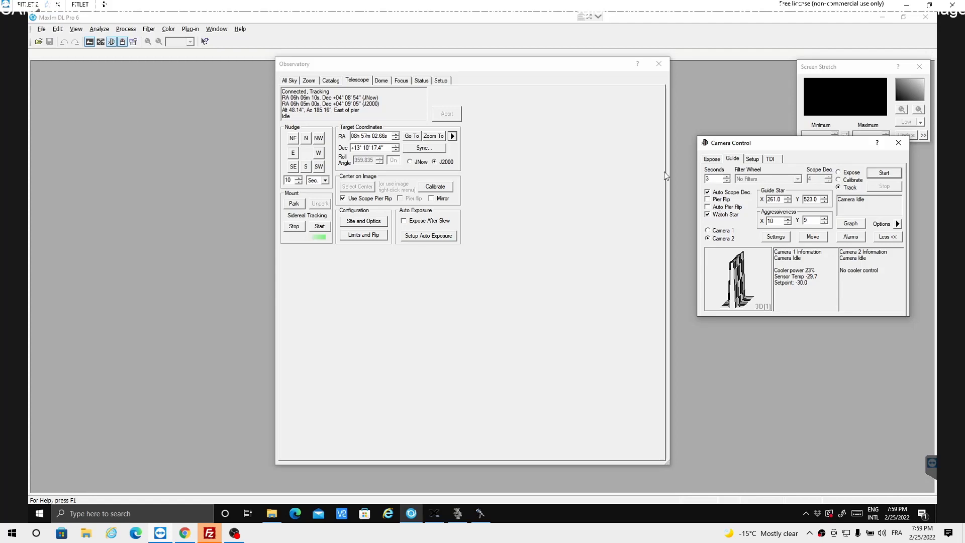
click(712, 160)
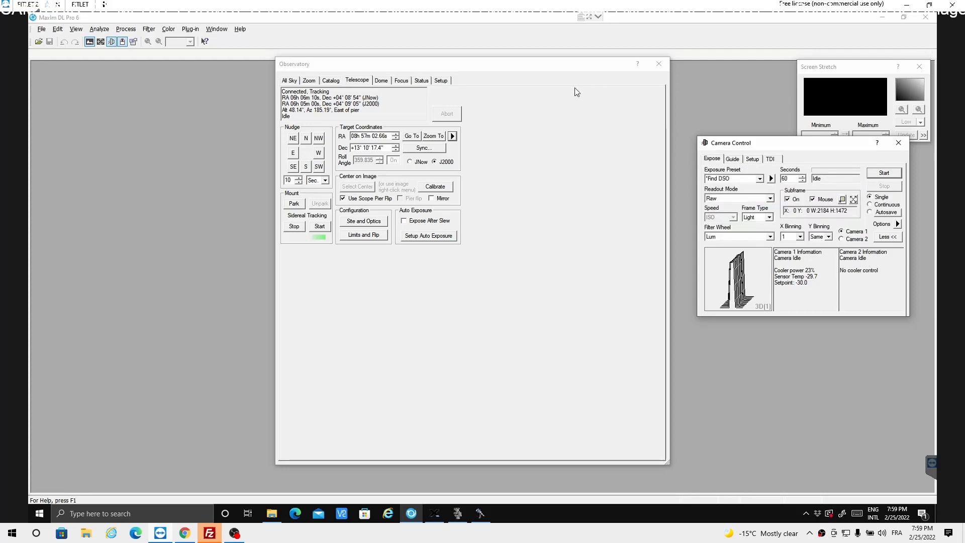
click(658, 65)
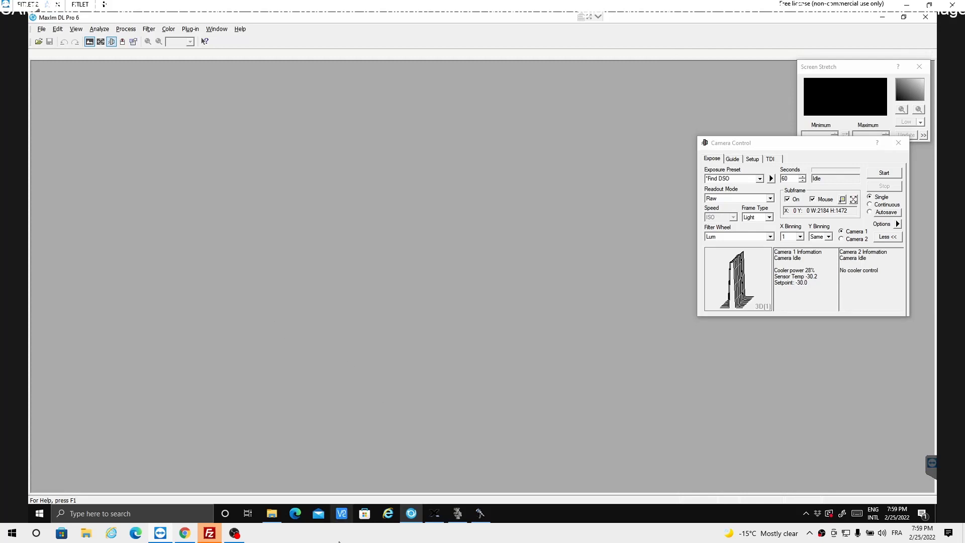
Check the target in TheSkyX and set CCD Commander's first Move to action to NGC 2244 with TheSky's coordinates
click(476, 513)
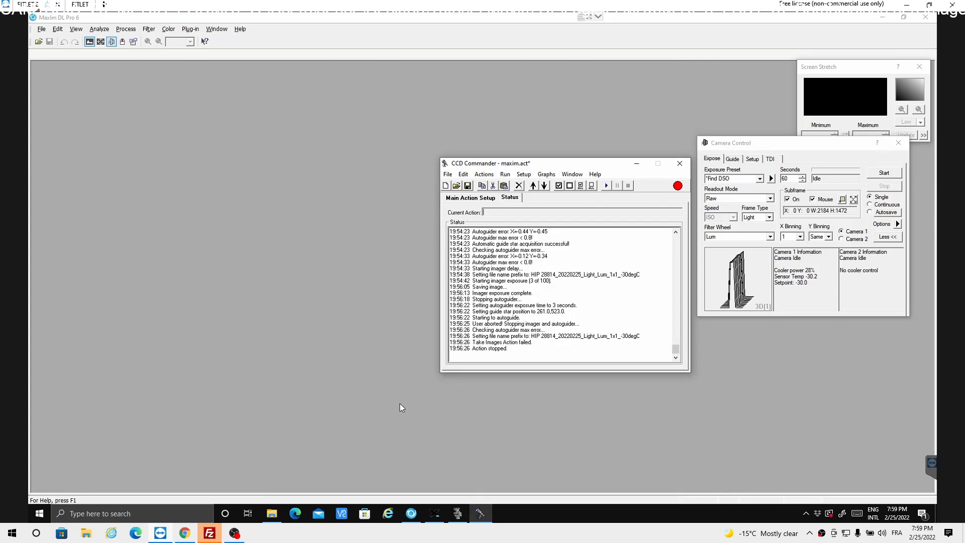
click(442, 513)
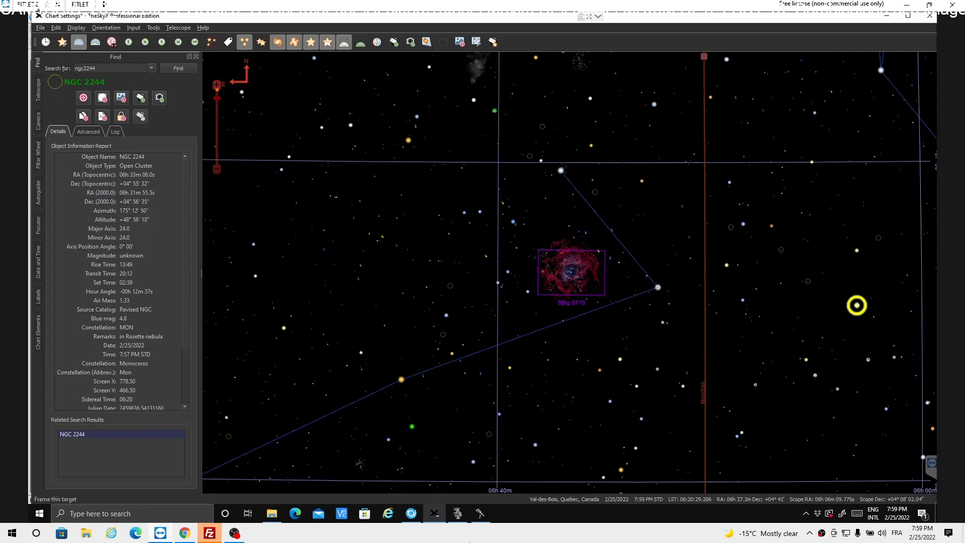
click(480, 516)
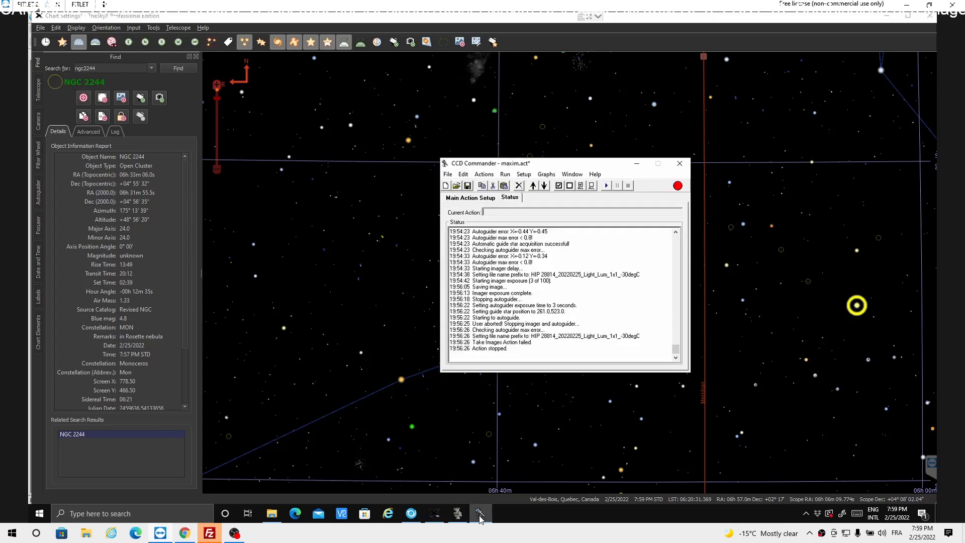
click(471, 199)
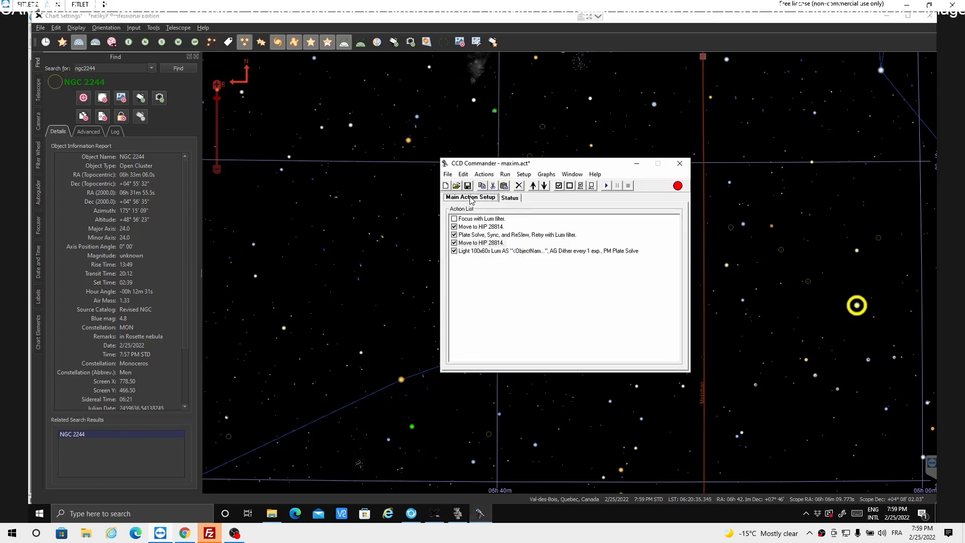
double_click(474, 227)
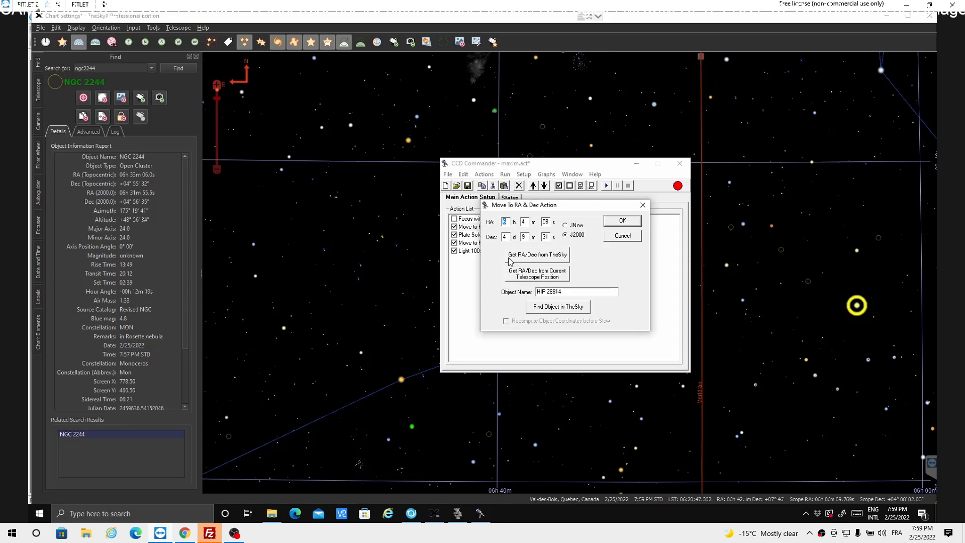
click(542, 257)
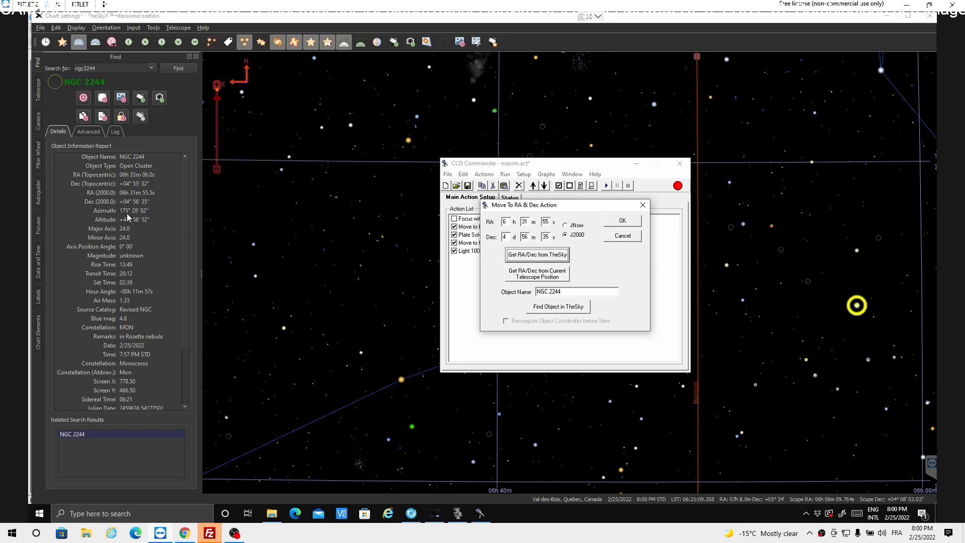
click(623, 222)
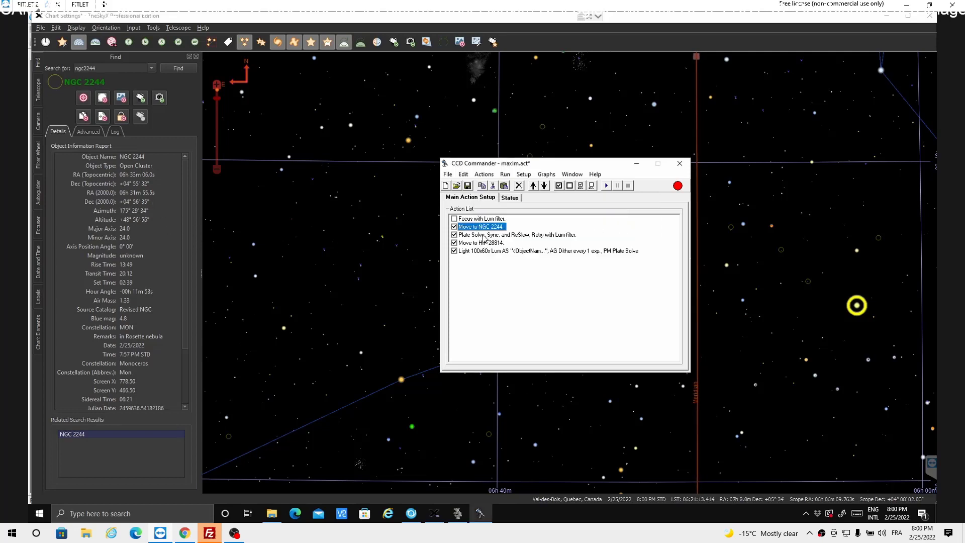
Set the second Move to action, after the plate solve, to NGC 2244 using TheSky's coordinates
double_click(467, 245)
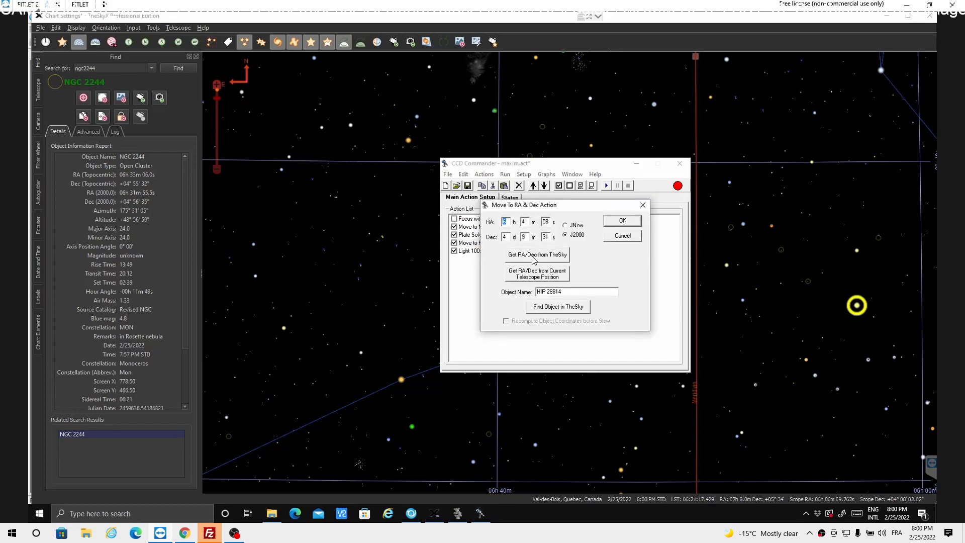
click(534, 260)
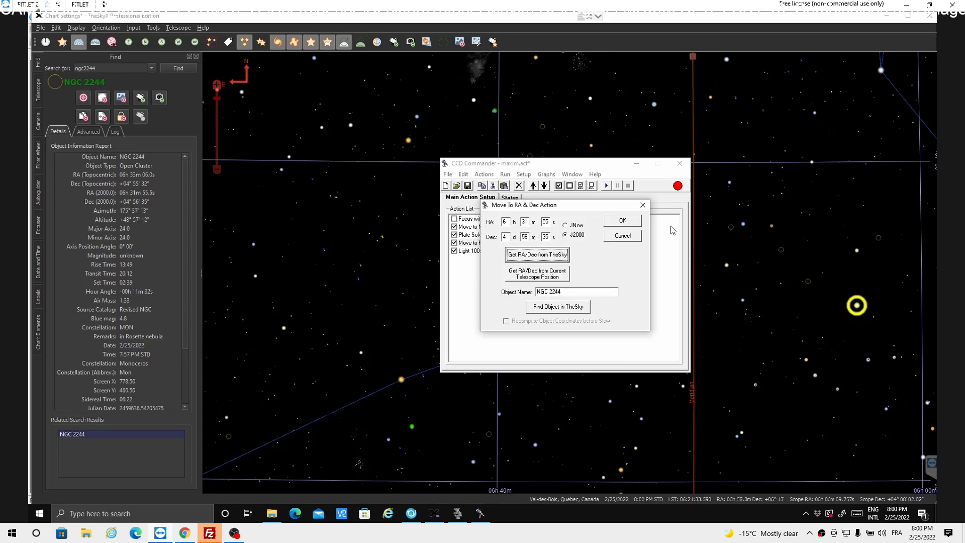
click(629, 222)
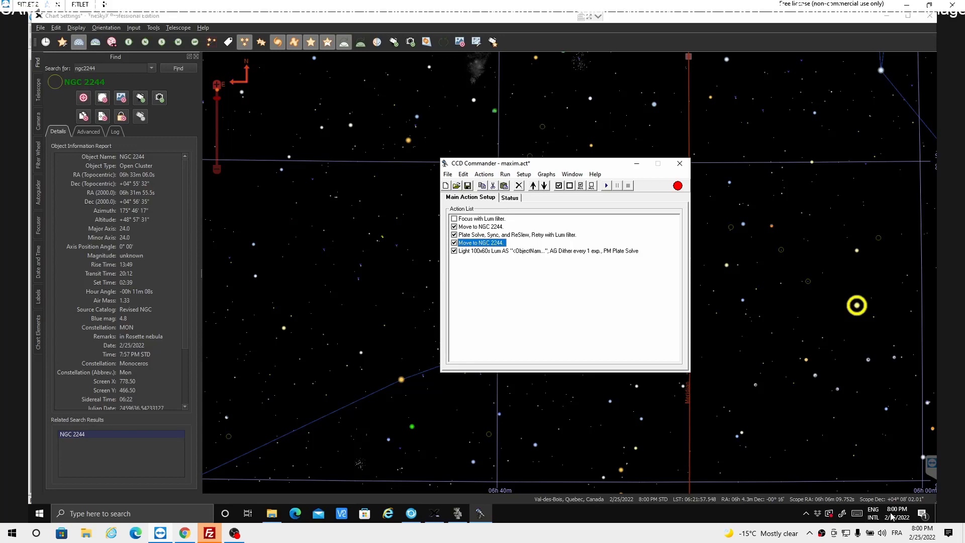
Change the filter of the 100x60s Light imaging action to Red, keeping its autoguiding, dithering and post-flip plate solve settings
drag(511, 169, 366, 185)
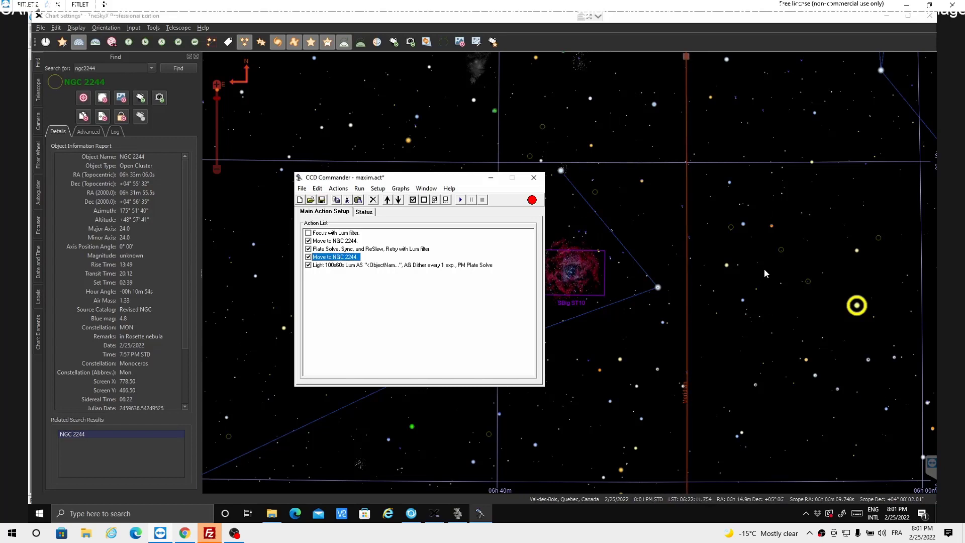
double_click(380, 265)
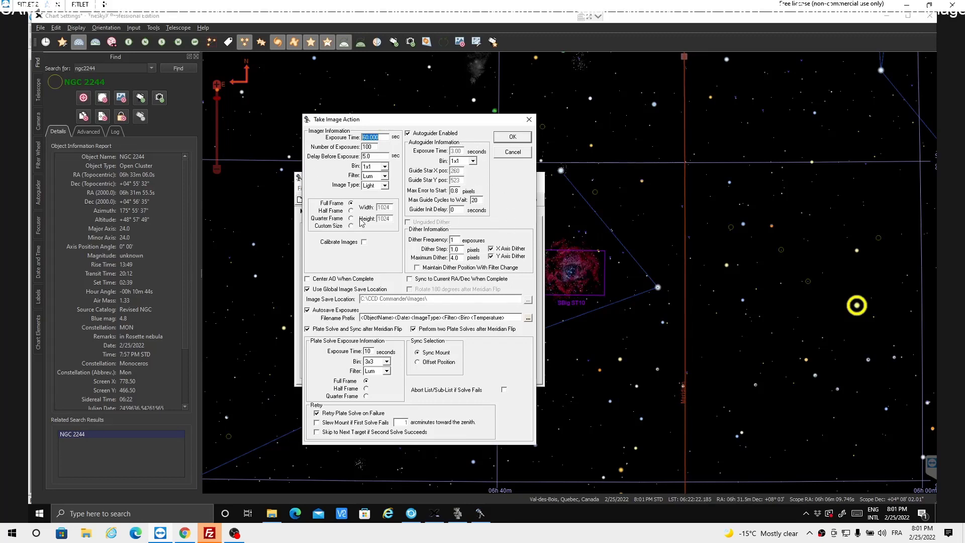
click(385, 176)
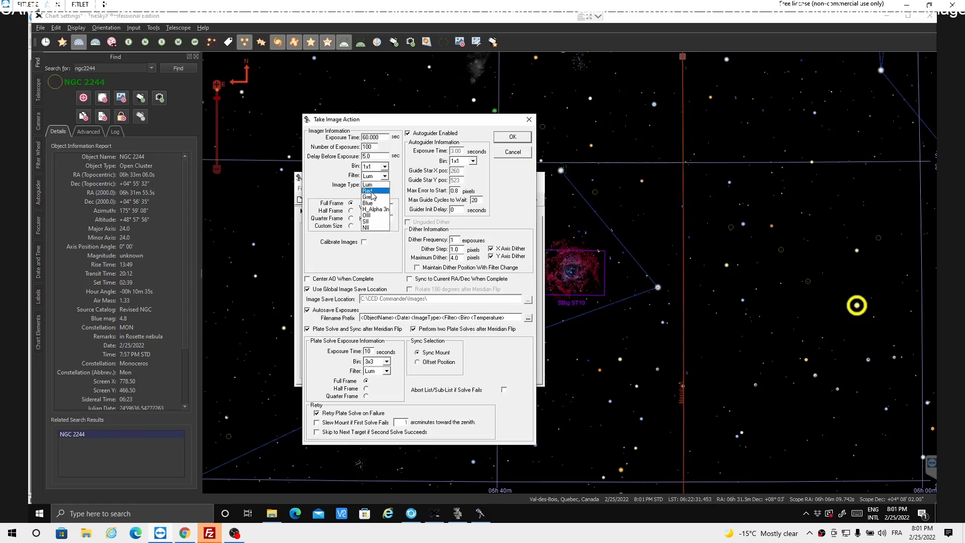
click(372, 193)
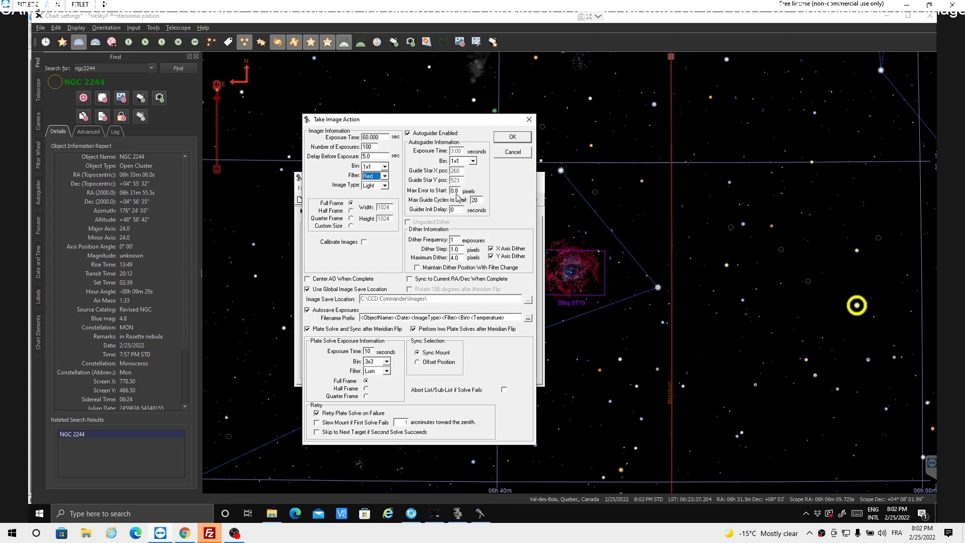
click(513, 138)
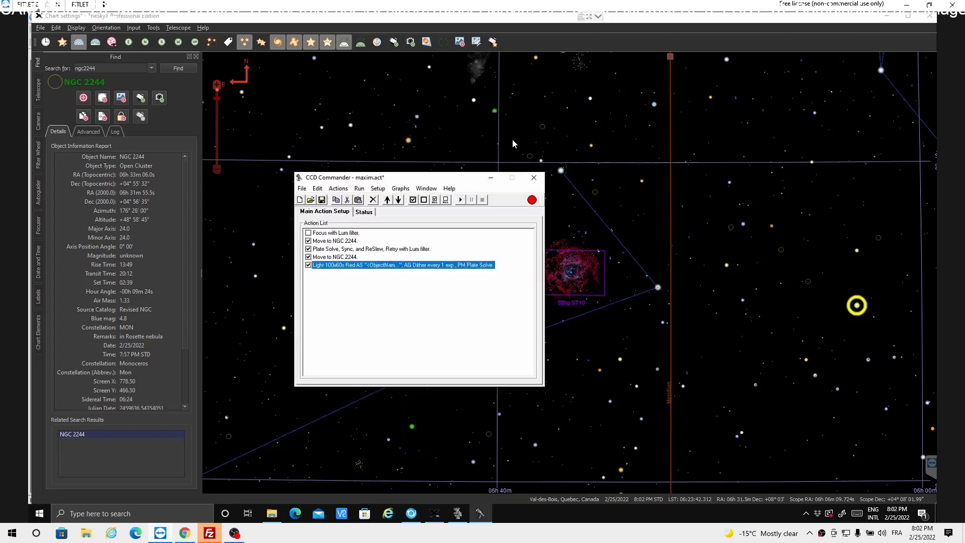
Run the action list and follow the mount's meridian flip and slew to NGC 2244 on the sky chart
click(461, 200)
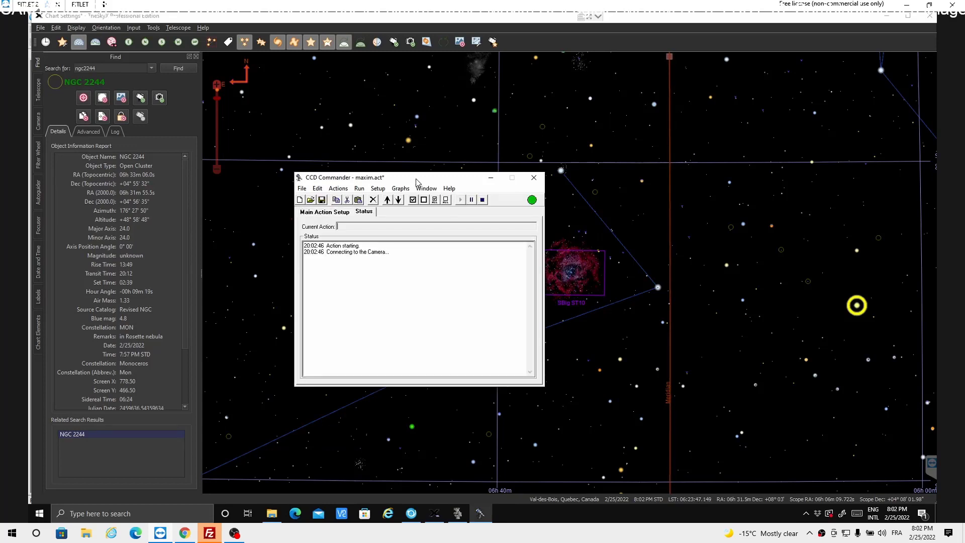
drag(388, 184, 219, 198)
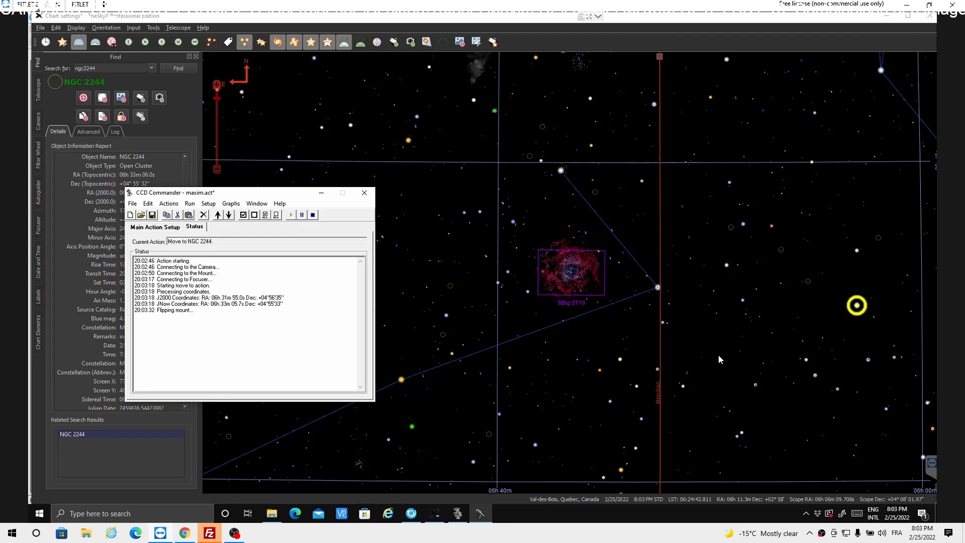
scroll(681, 345, down, 5)
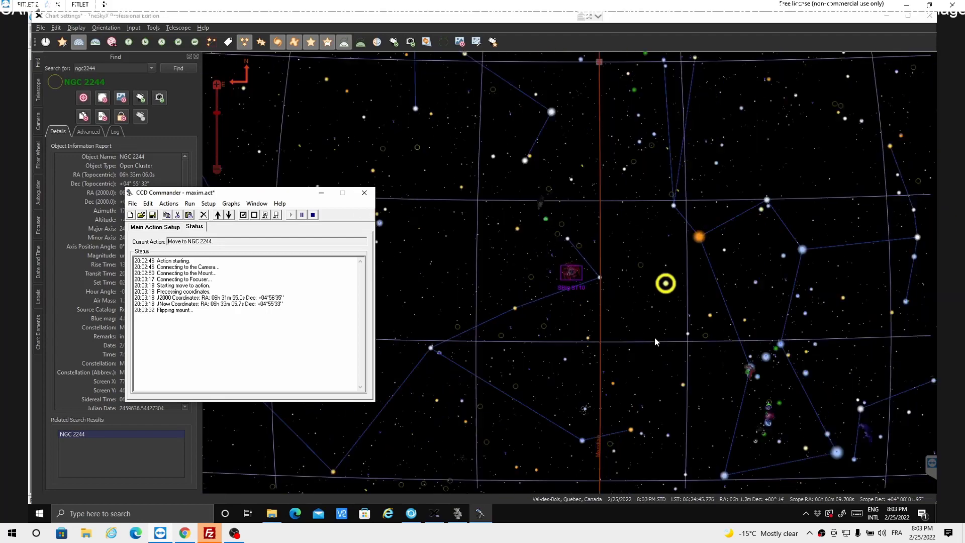
scroll(654, 341, down, 1)
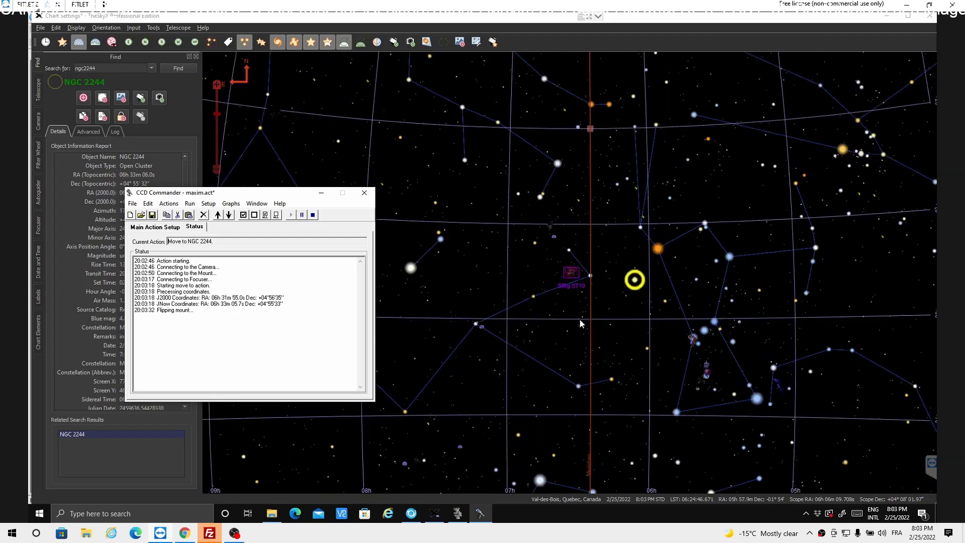
scroll(580, 321, down, 4)
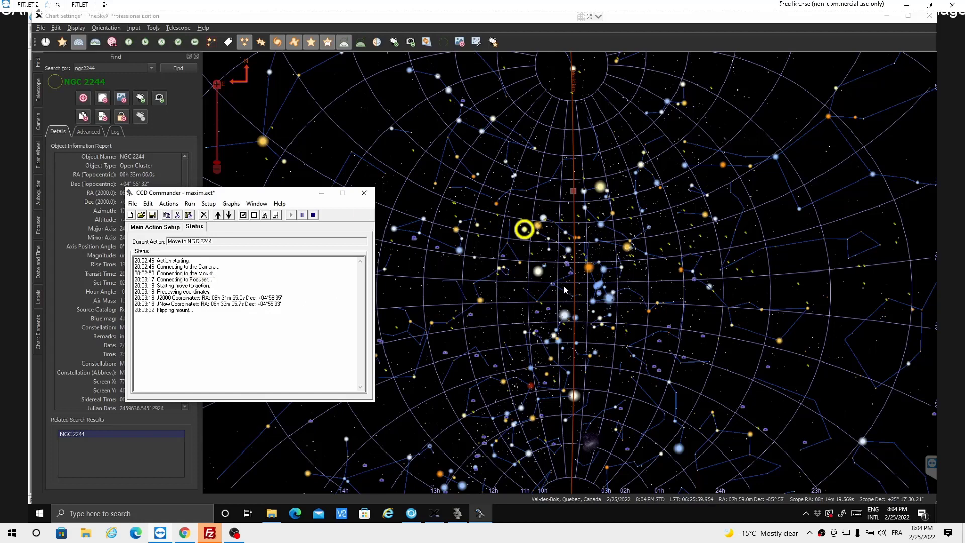
scroll(551, 286, up, 2)
scroll(542, 290, up, 3)
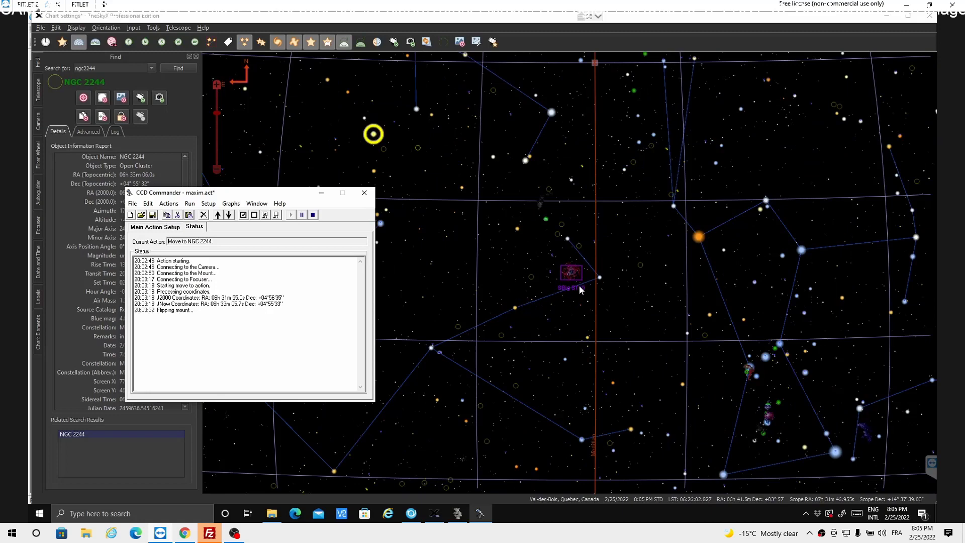
scroll(579, 285, up, 3)
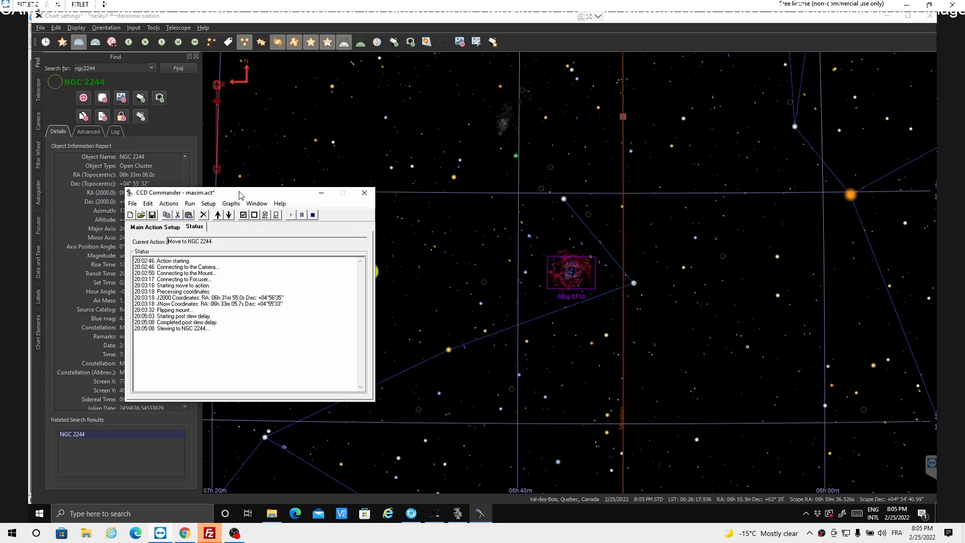
drag(239, 194, 192, 297)
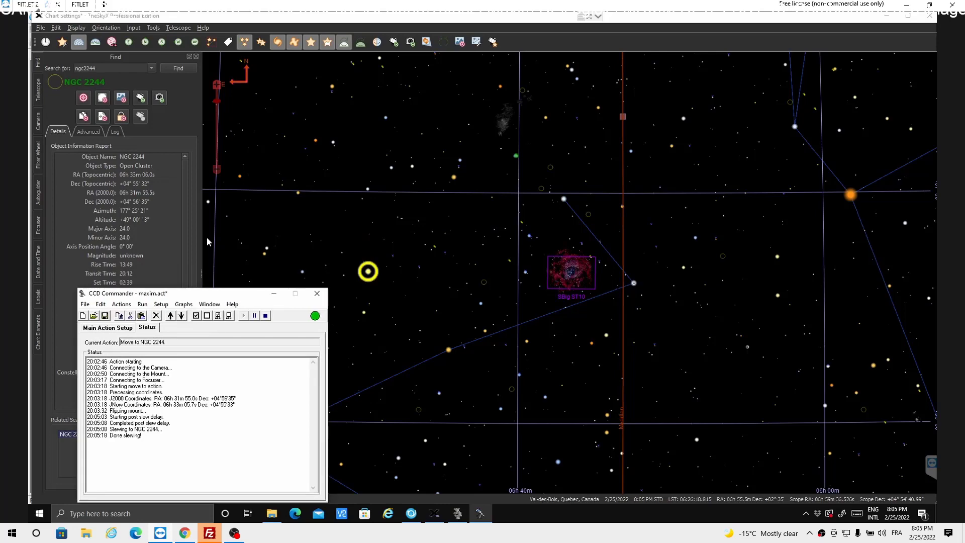
drag(207, 241, 219, 186)
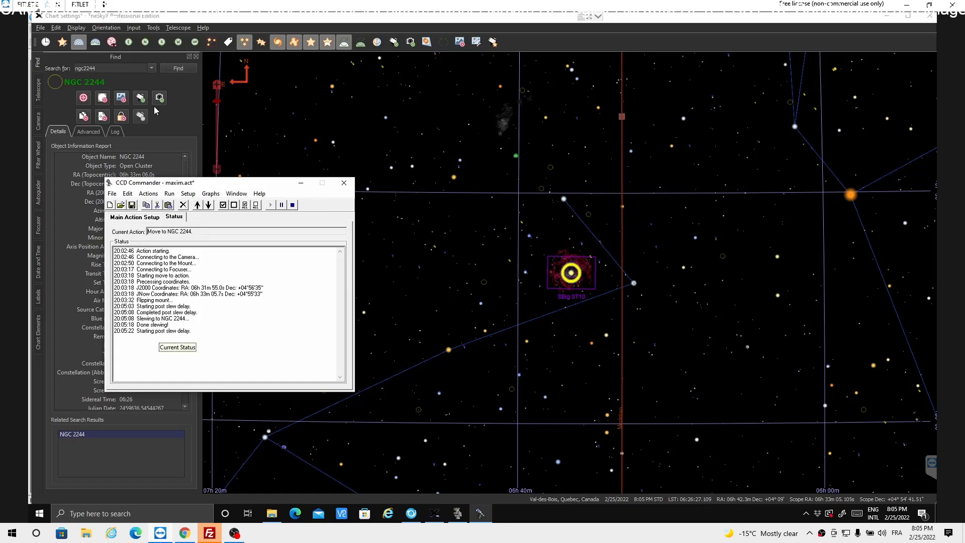
Switch to MaxIm DL and place the CCD Commander status log beside the plate solve image to check the solve
click(411, 516)
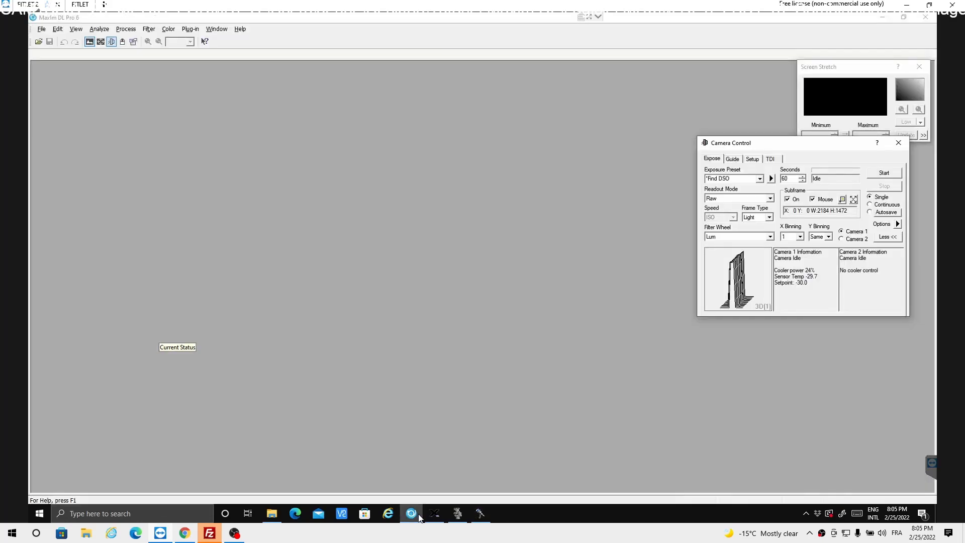
click(481, 514)
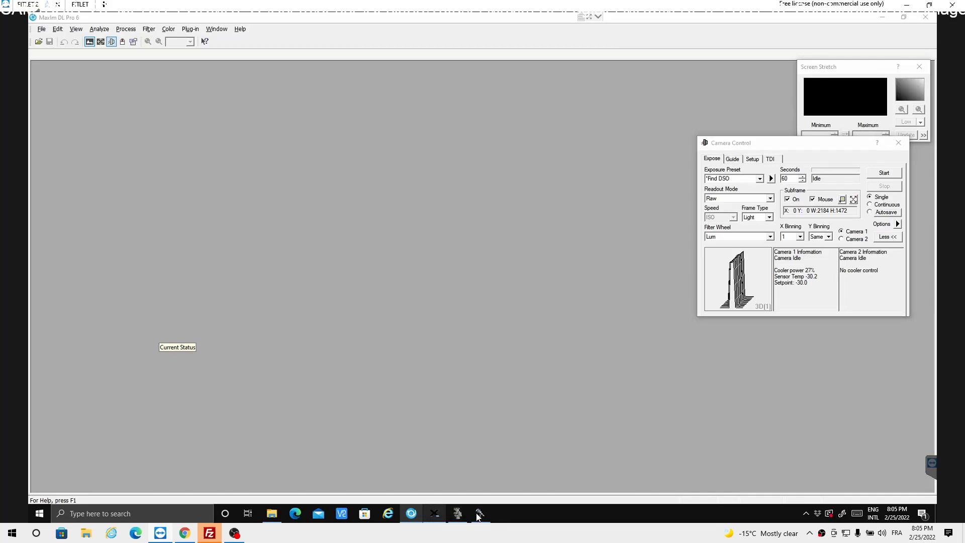
click(479, 514)
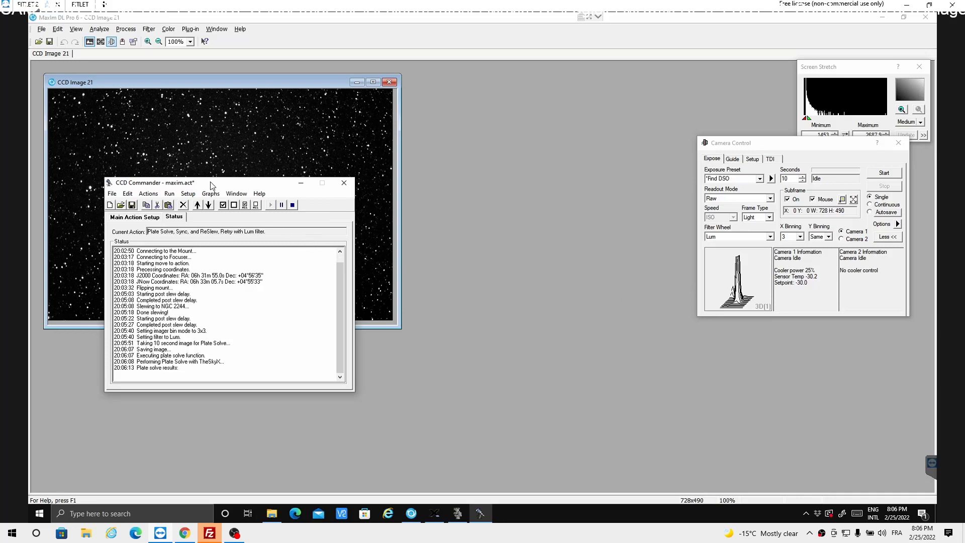
drag(210, 181, 571, 225)
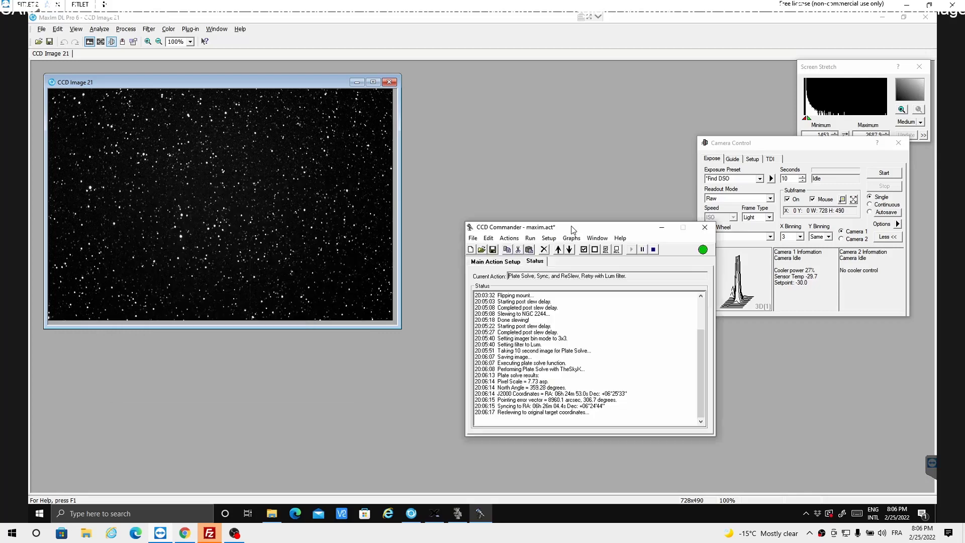
drag(512, 223, 495, 223)
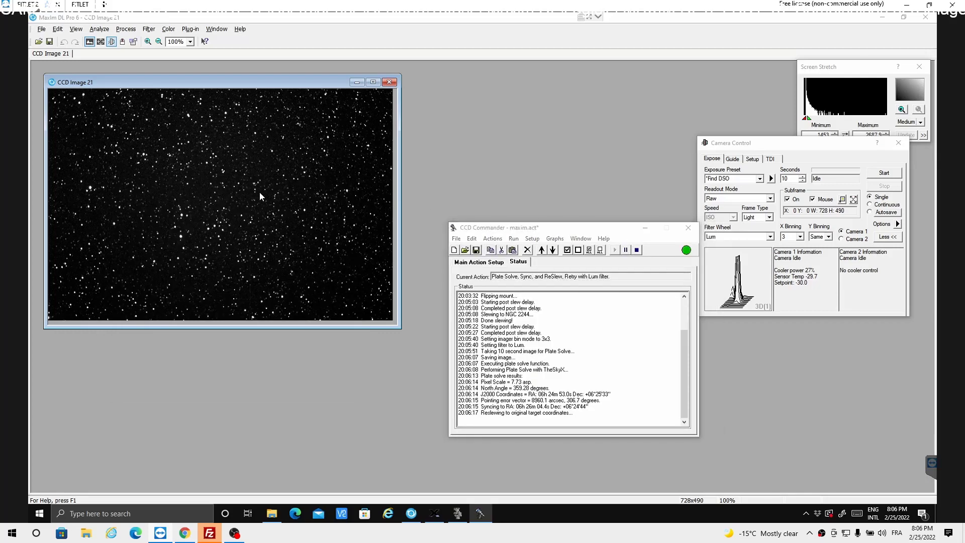
Make the crosshairs visible on the 10-second plate solve image
click(260, 192)
right_click(259, 192)
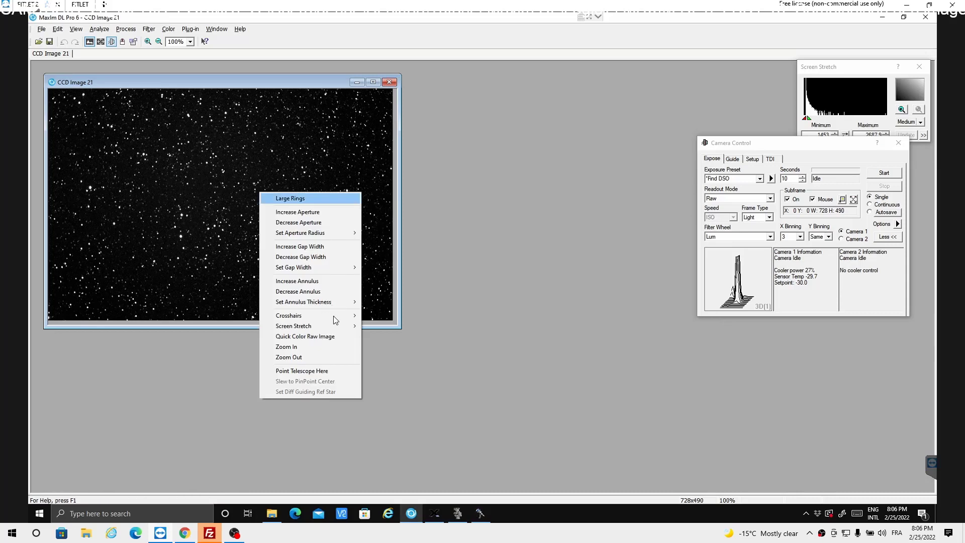
mouse_move(356, 320)
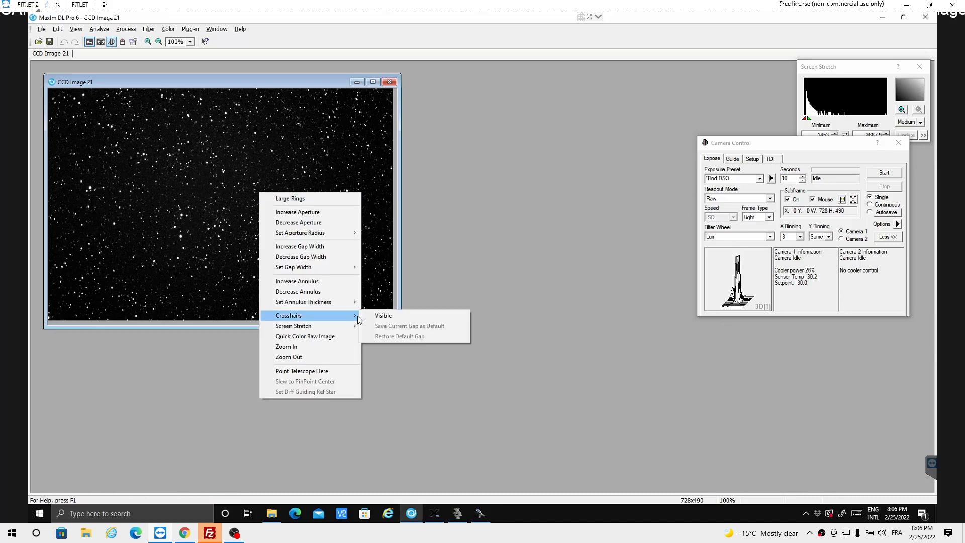
click(383, 316)
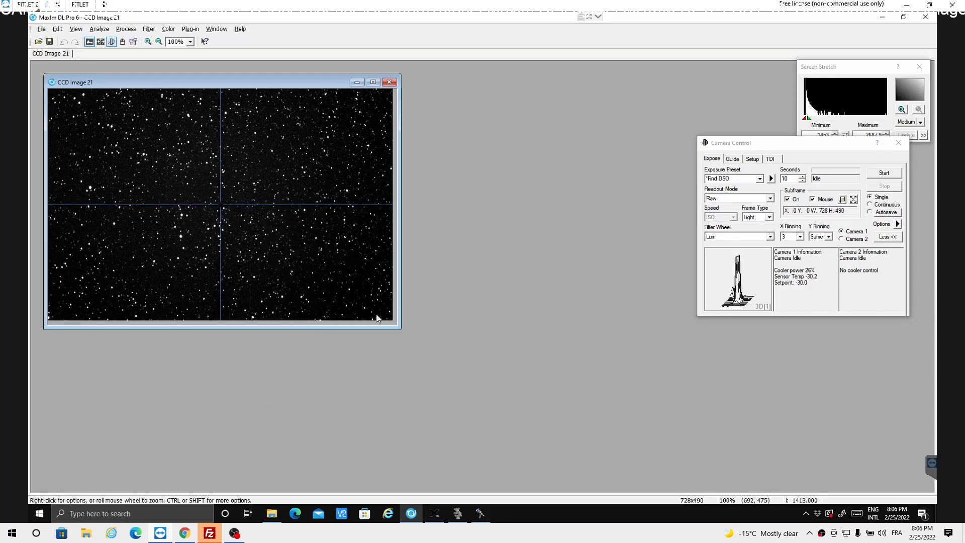
Follow the guide star selection in CCD Commander's status log, moving MaxIm DL's autoguider image clear of the CCD image
click(482, 517)
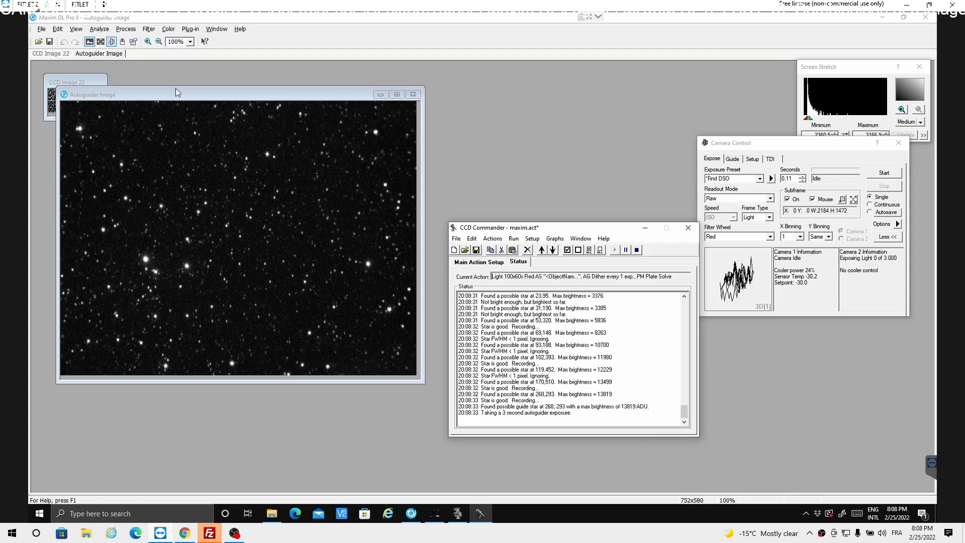
click(174, 137)
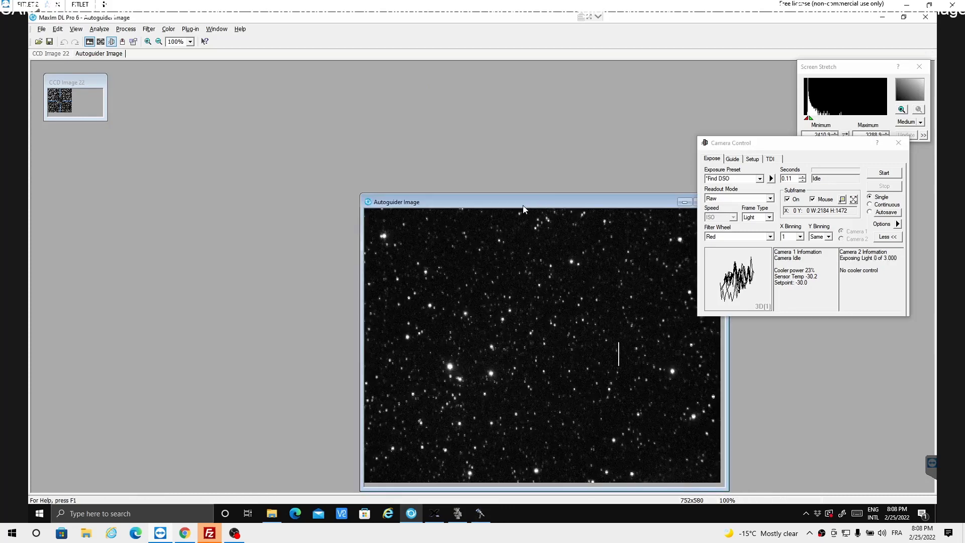
click(480, 514)
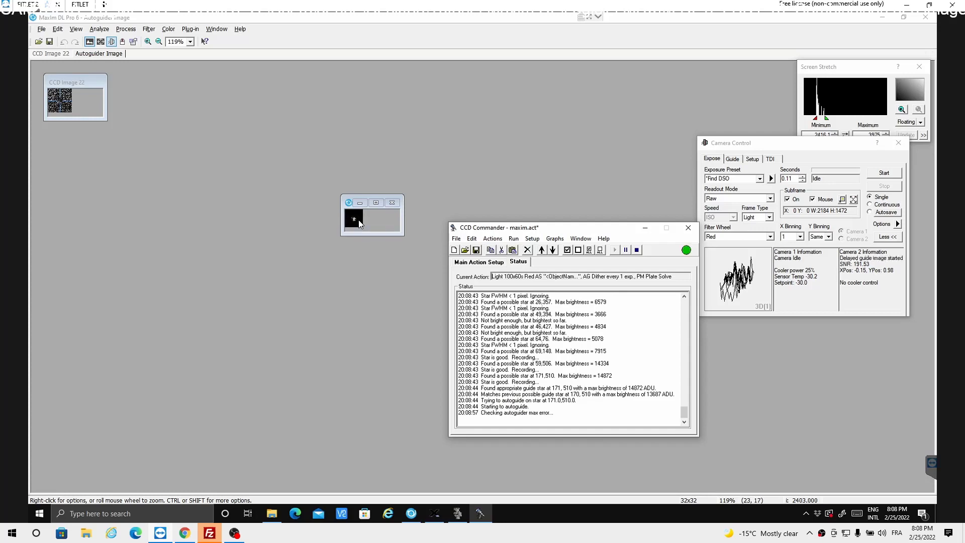
Enlarge the guide star in the autoguider image to 236% and make the crosshairs visible on it
scroll(360, 224, up, 1)
scroll(365, 232, up, 1)
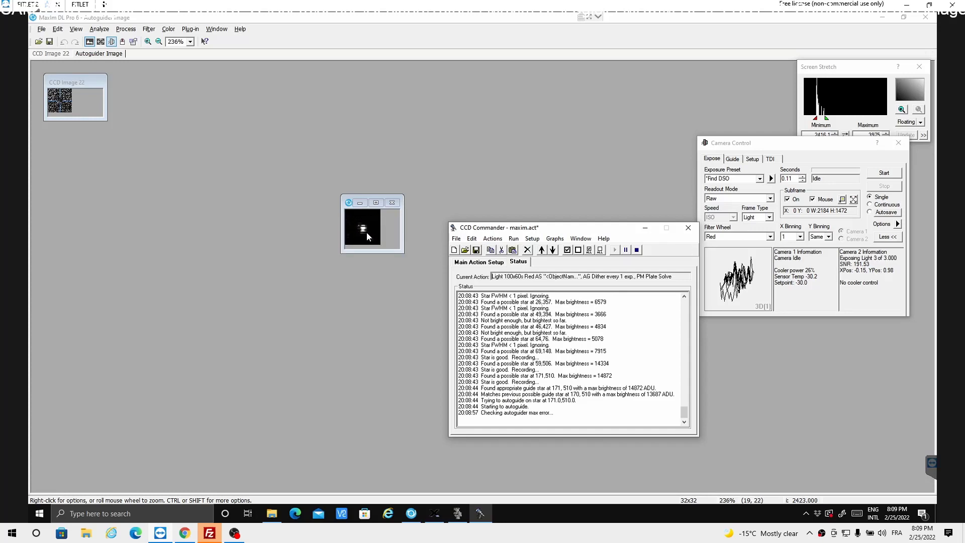
click(367, 235)
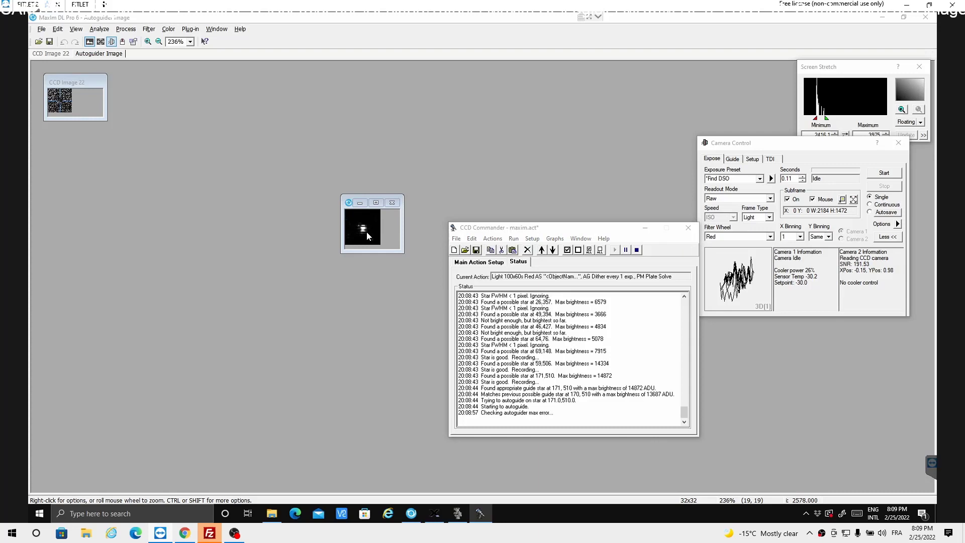
right_click(366, 234)
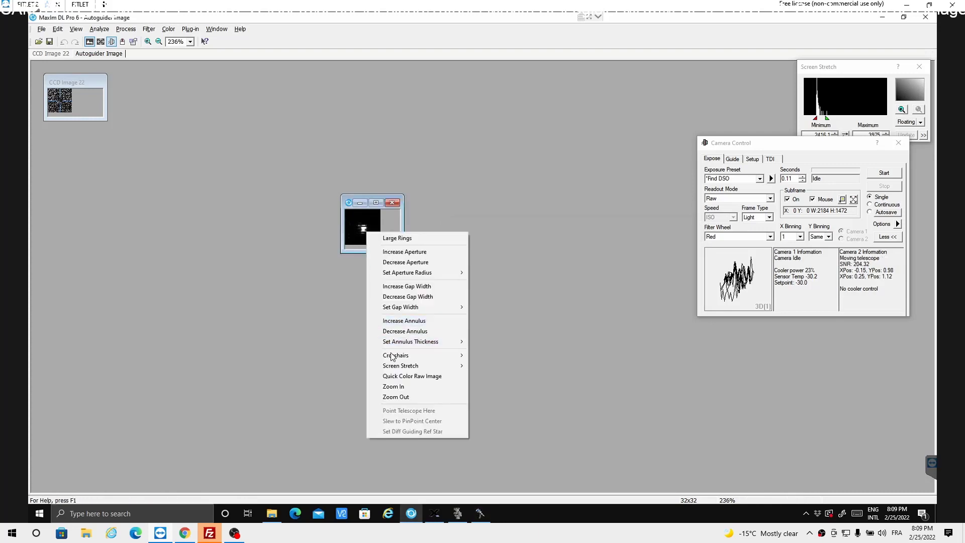
mouse_move(396, 355)
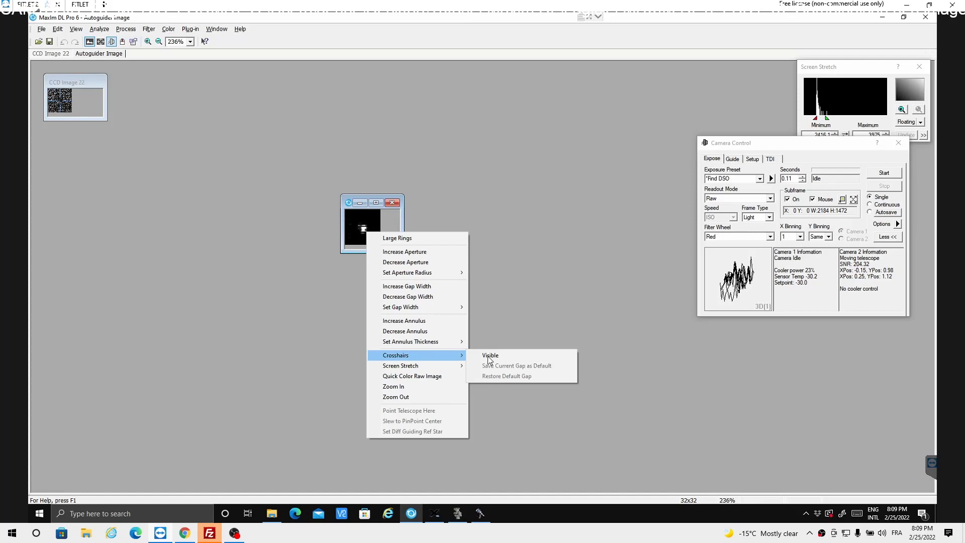
click(484, 357)
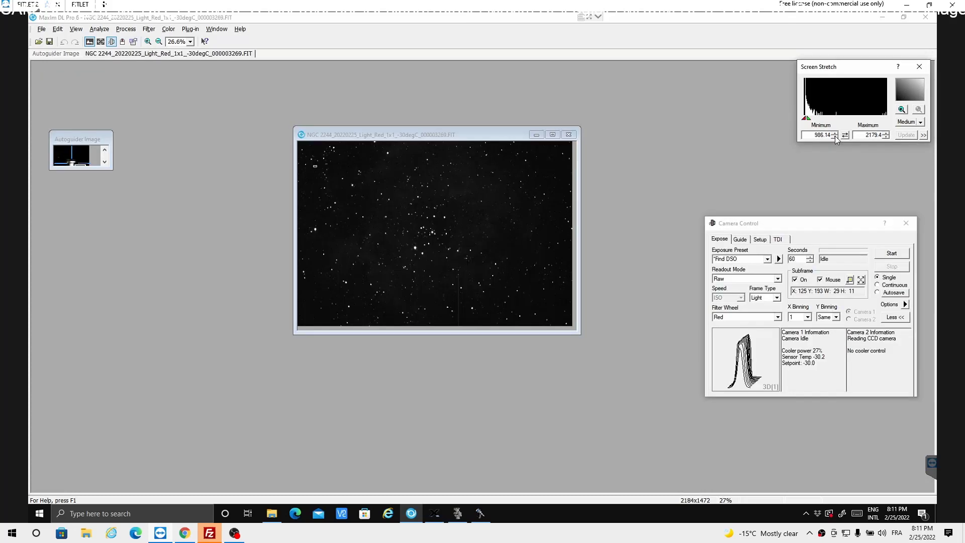
Lower the screen stretch minimum of the saved NGC 2244 Red frame to 477.82 and invert its display
click(835, 136)
click(835, 136)
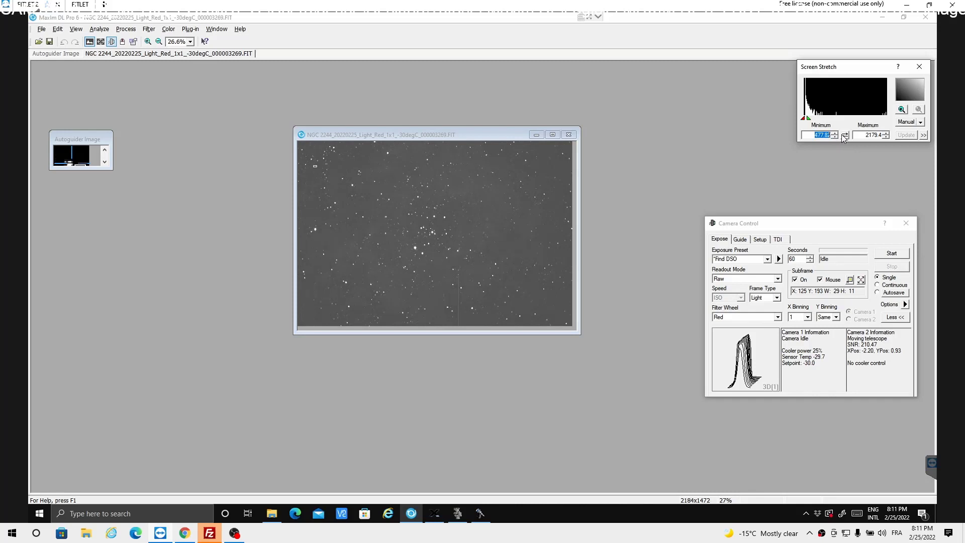
click(845, 137)
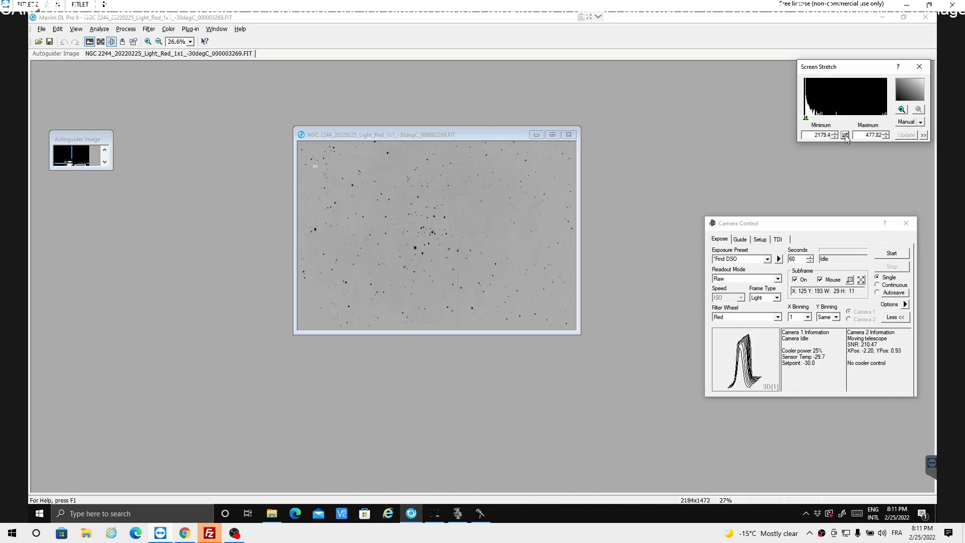
Stretch the inverted NGC 2244 Red frame to minimum 1493 and maximum 922.55, and make its crosshairs visible
click(901, 112)
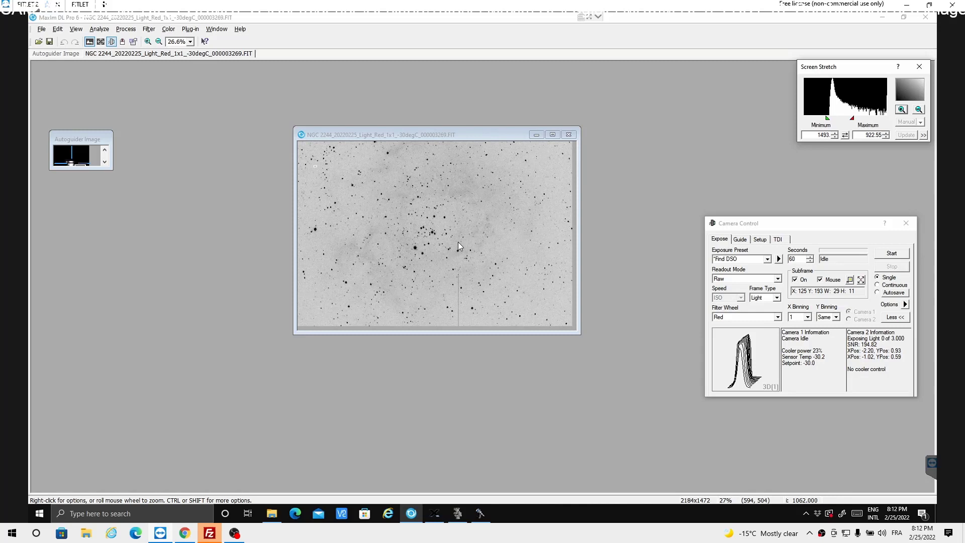
right_click(457, 242)
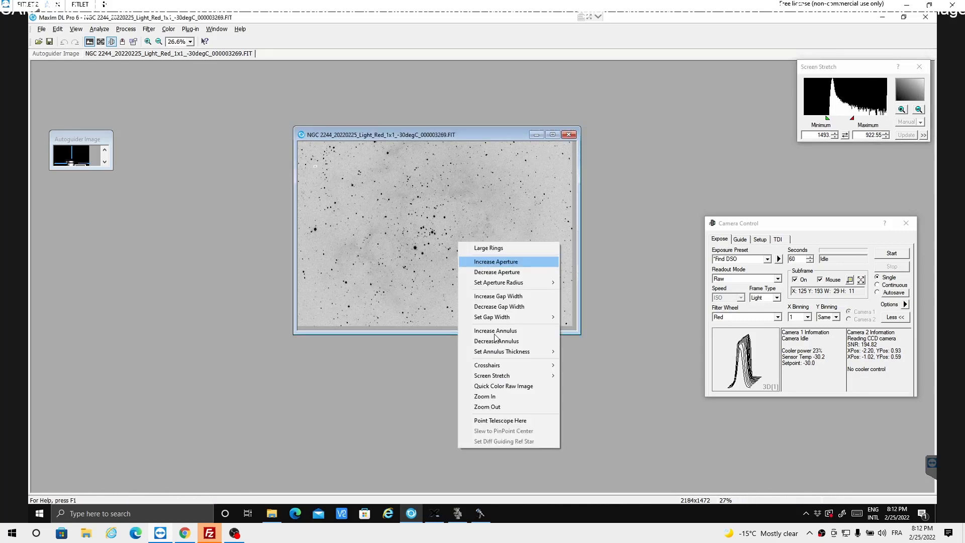
mouse_move(533, 366)
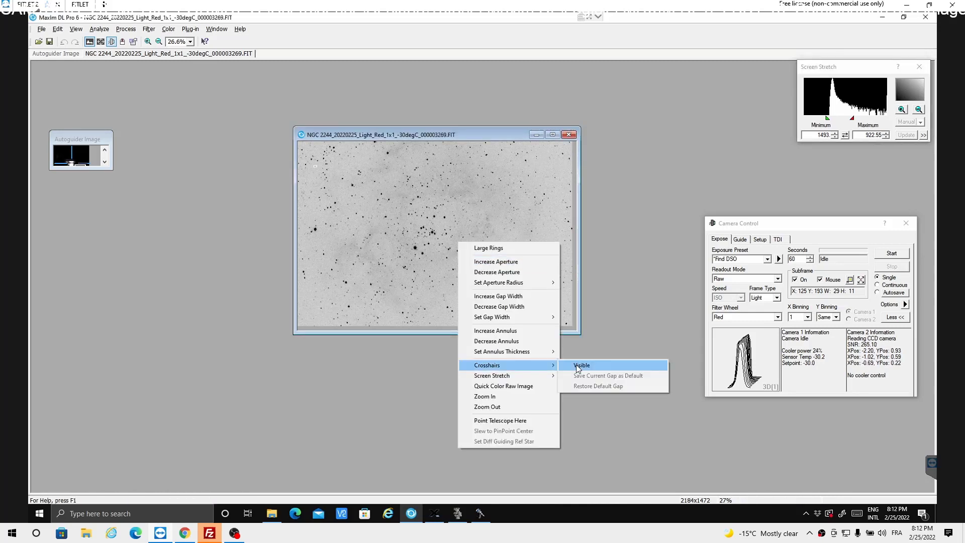
click(578, 365)
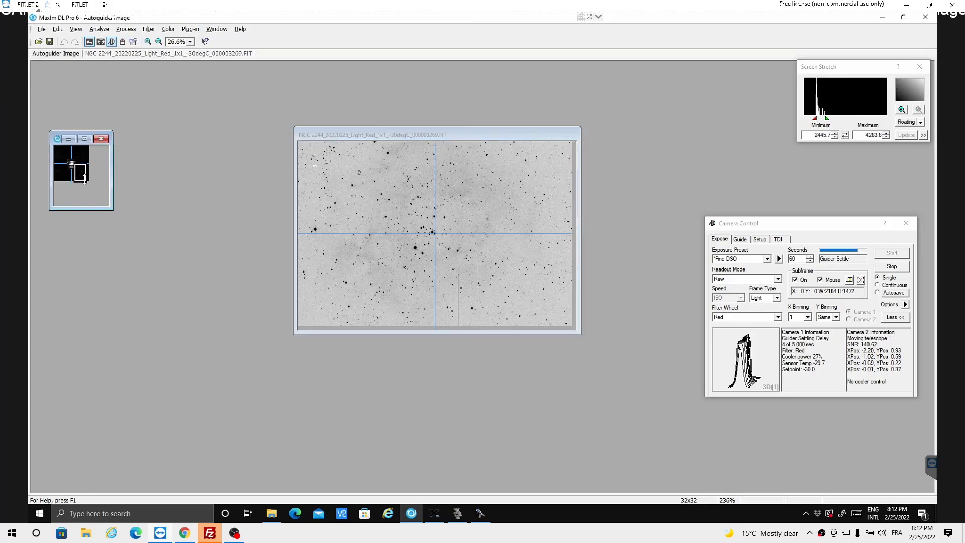
Shrink the autoguider image window's height to fit closely around the guide star view
drag(85, 179, 85, 178)
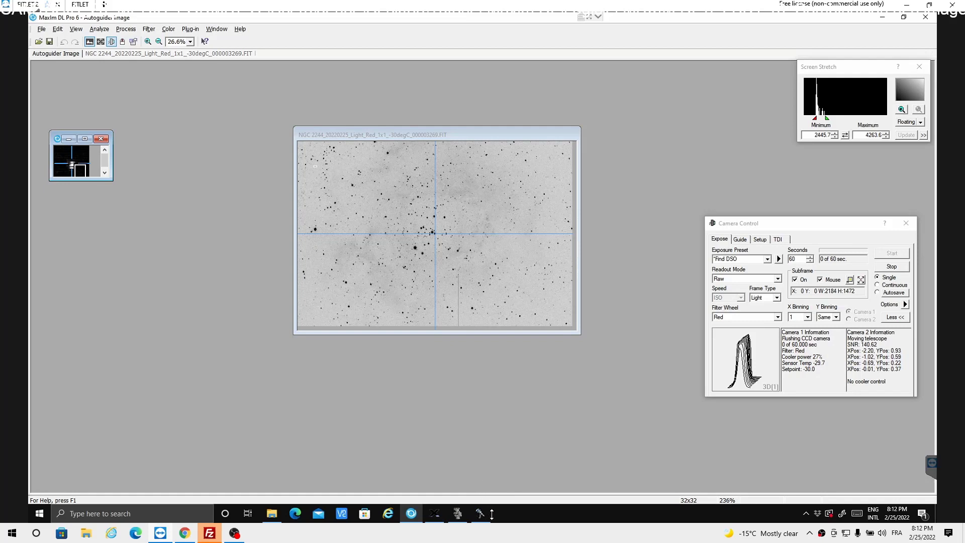
mouse_move(801, 190)
mouse_down()
mouse_move(752, 199)
mouse_move(881, 309)
mouse_move(774, 192)
mouse_up()
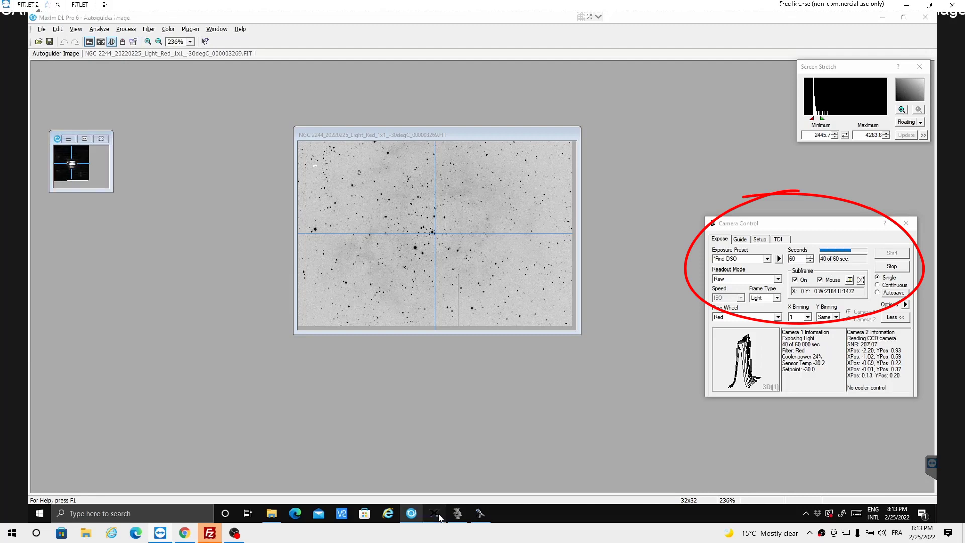
Check NGC 2244 against the meridian in TheSkyX, and bring up CCD Commander's status log clear of the nebula
click(435, 515)
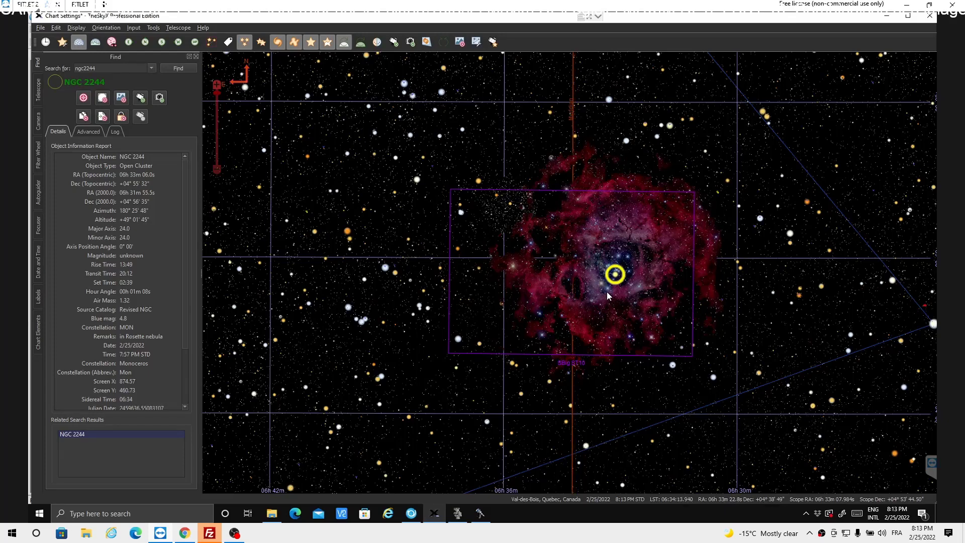
mouse_move(608, 295)
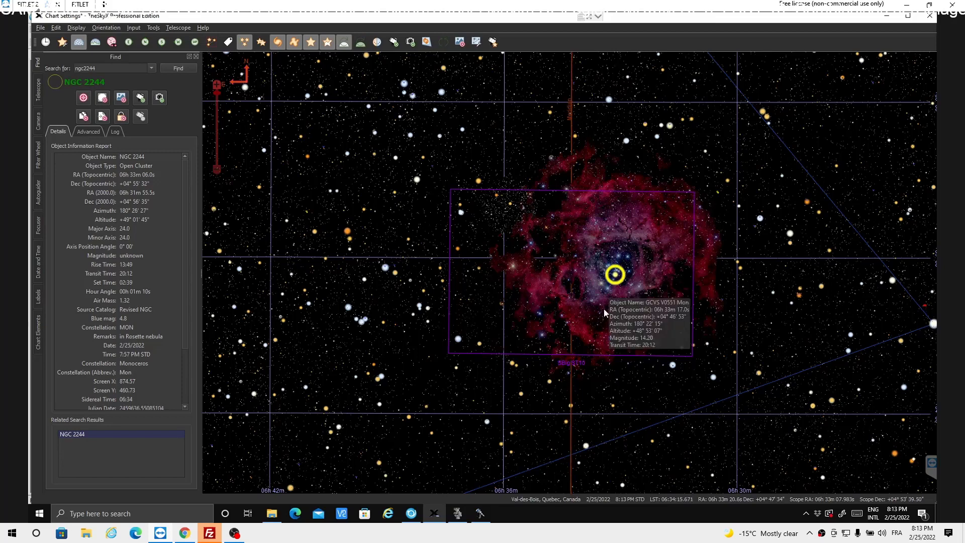
click(480, 514)
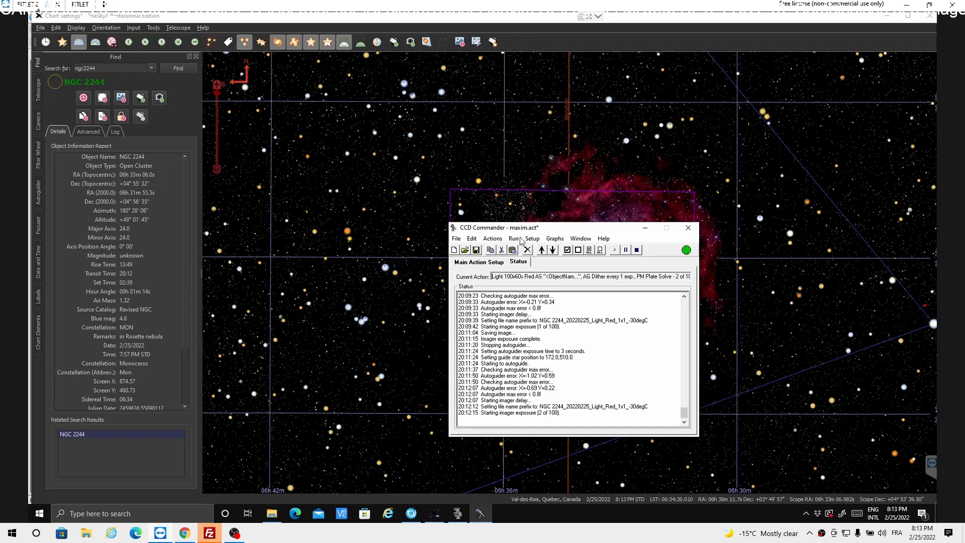
drag(520, 225, 268, 187)
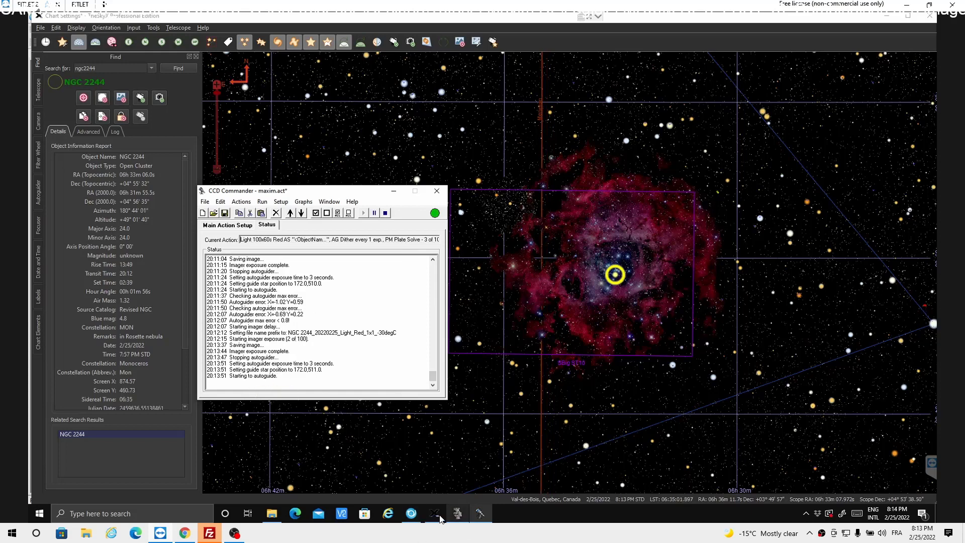
Check guider settling in MaxIm DL and CCD Commander's log, and move the saved Red frame away from the log
click(411, 513)
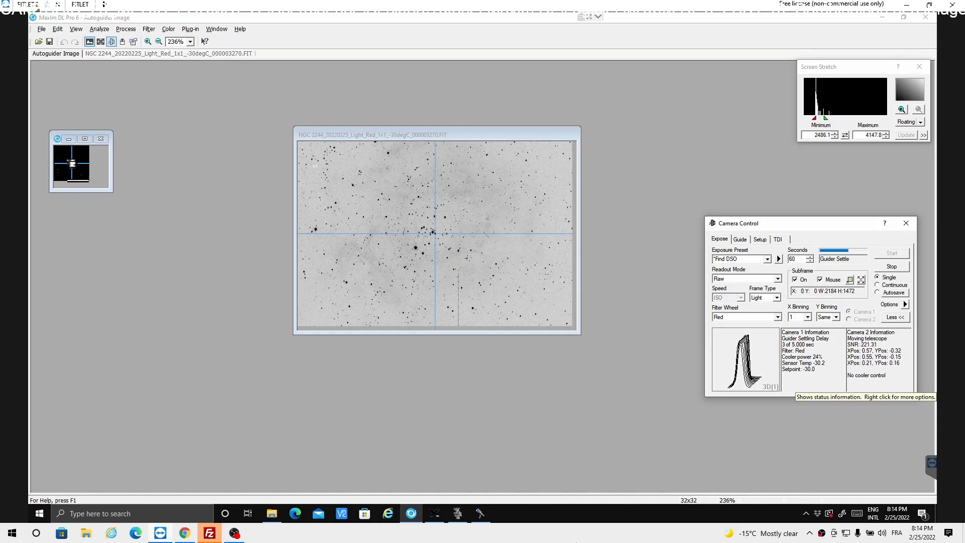
click(480, 513)
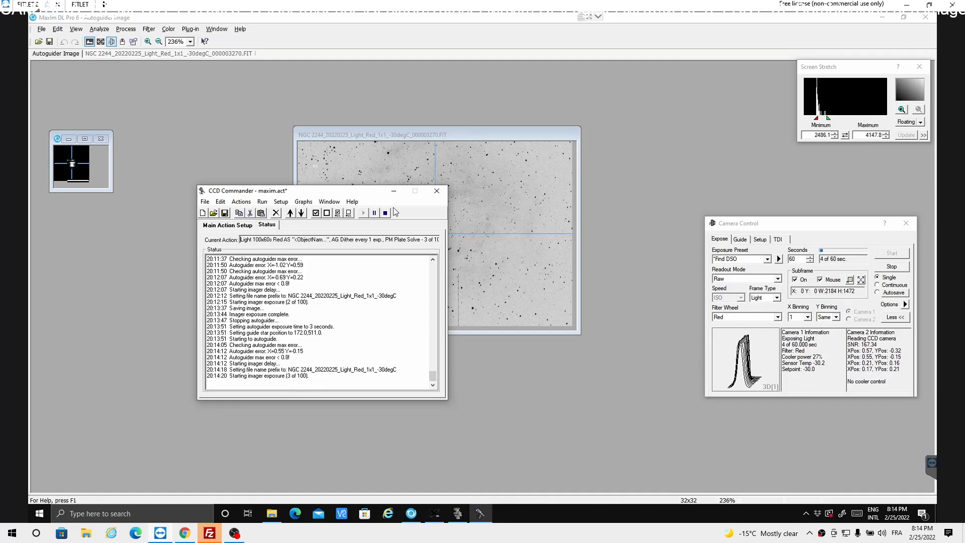
click(464, 137)
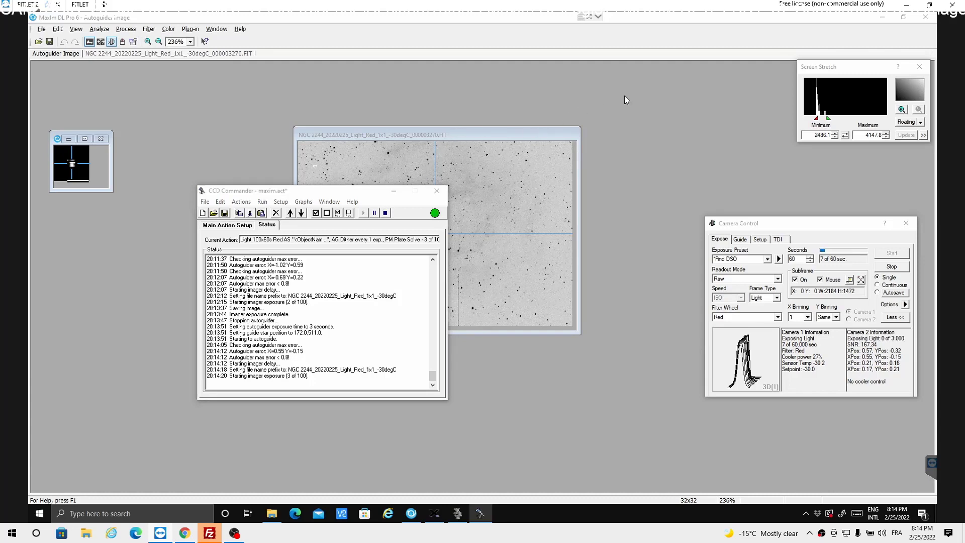
drag(624, 96, 632, 92)
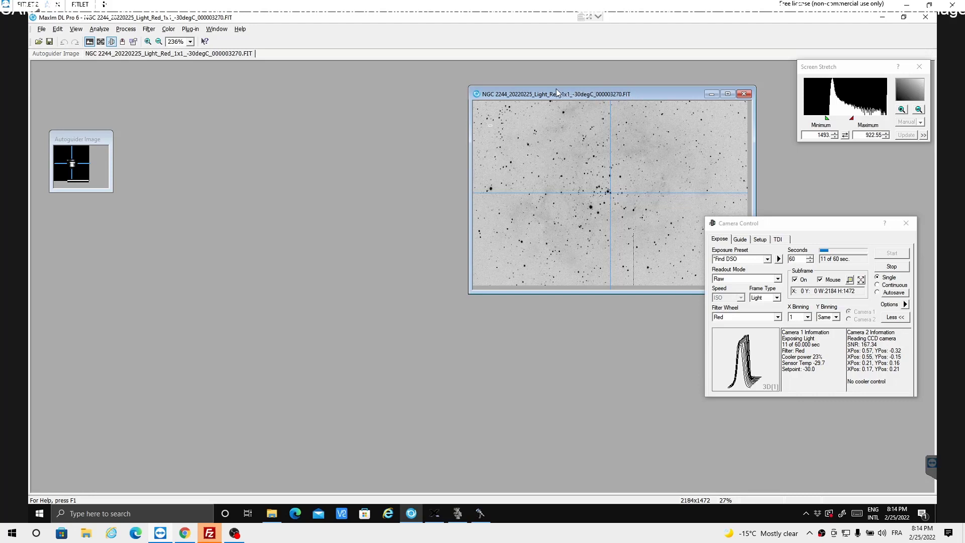
drag(551, 88, 479, 88)
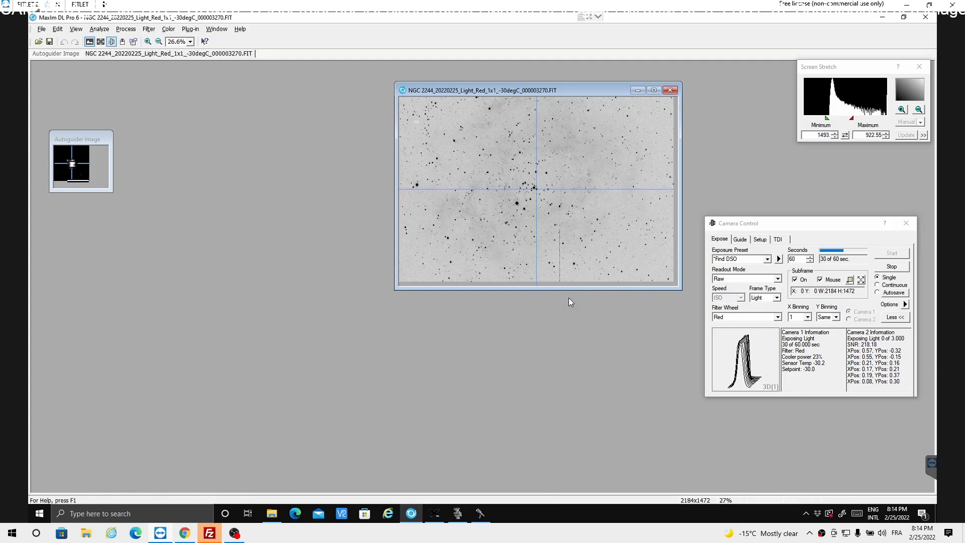
Follow the third Red exposure, comparing CCD Commander's status log, TheSkyX's meridian position and MaxIm DL's camera status
click(481, 518)
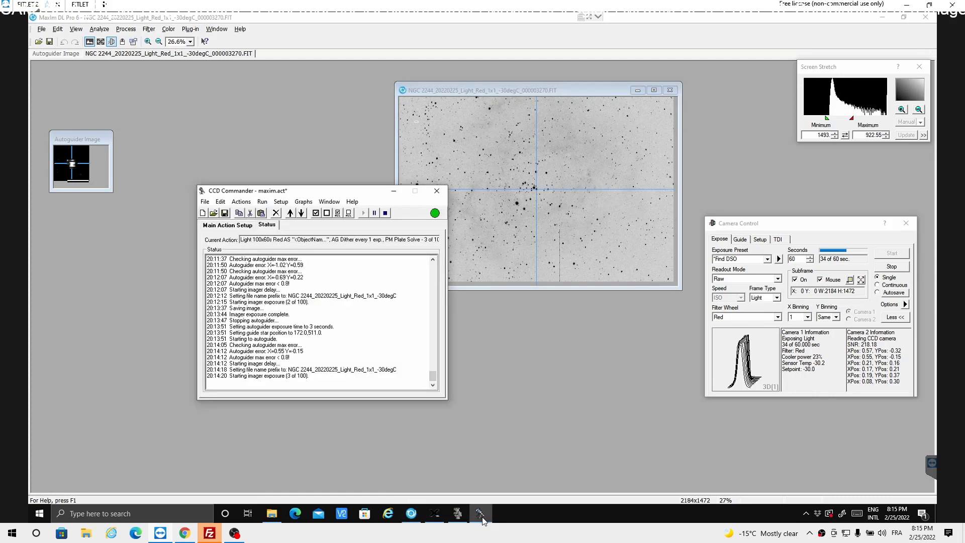
click(435, 519)
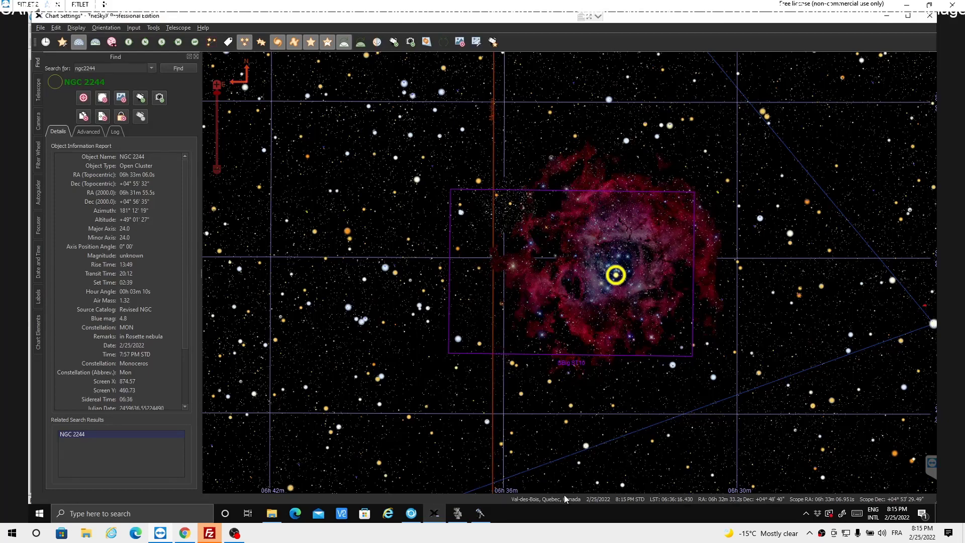
click(480, 515)
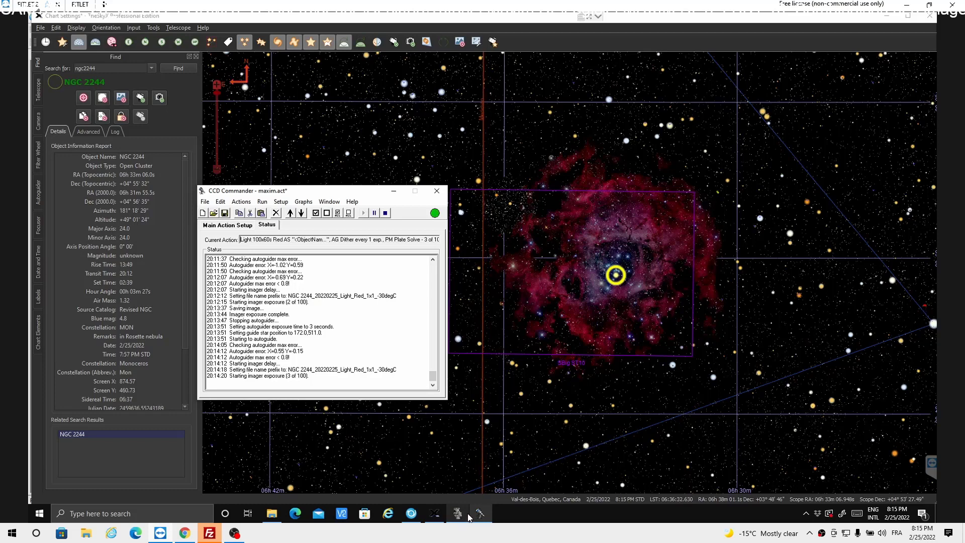
click(435, 515)
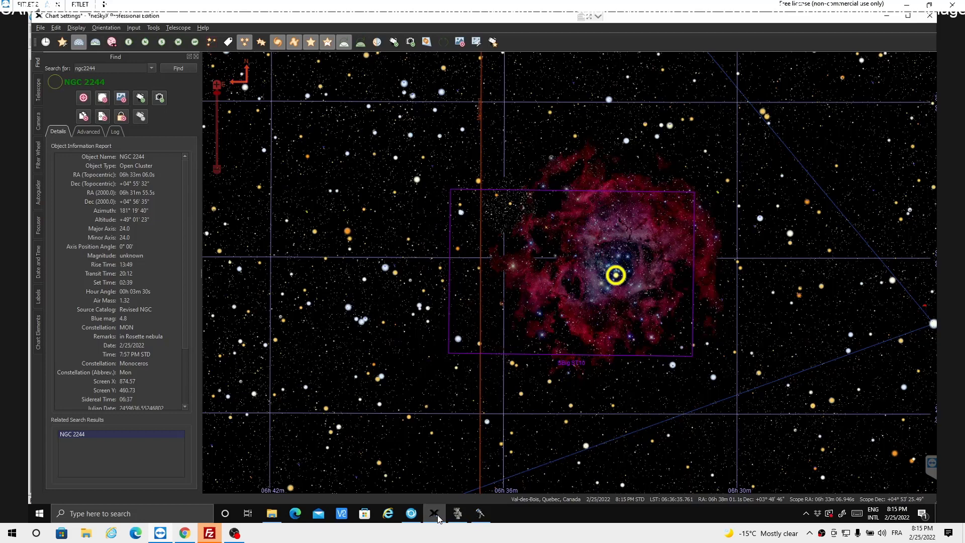
click(480, 513)
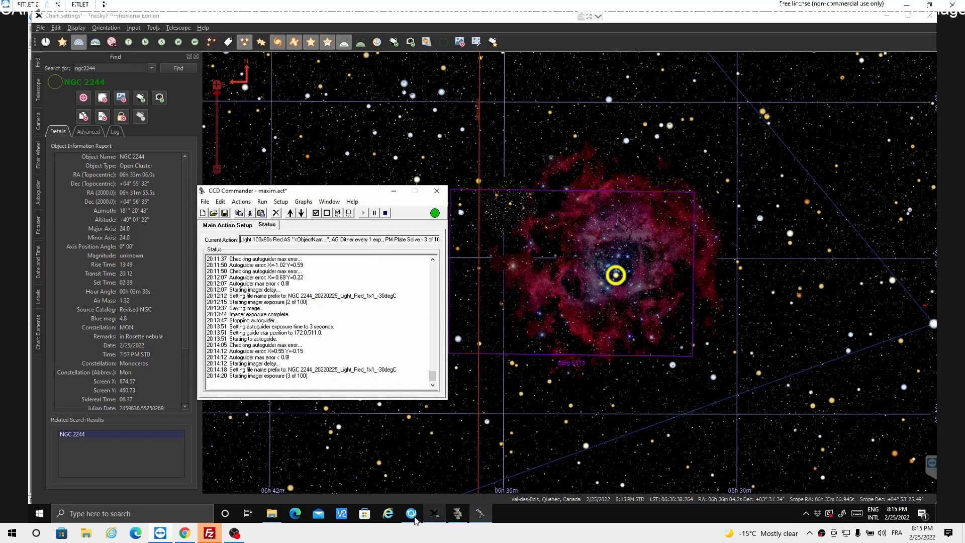
click(411, 514)
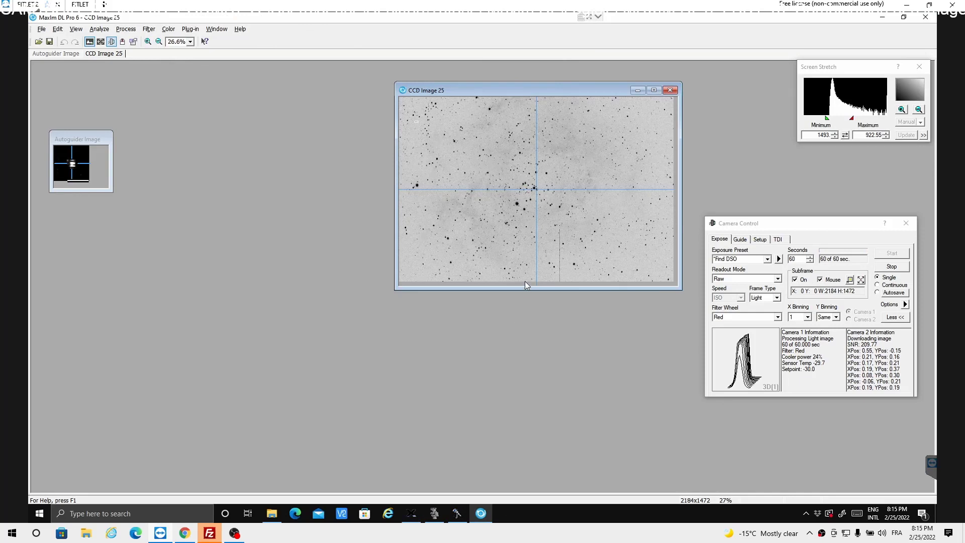
click(456, 516)
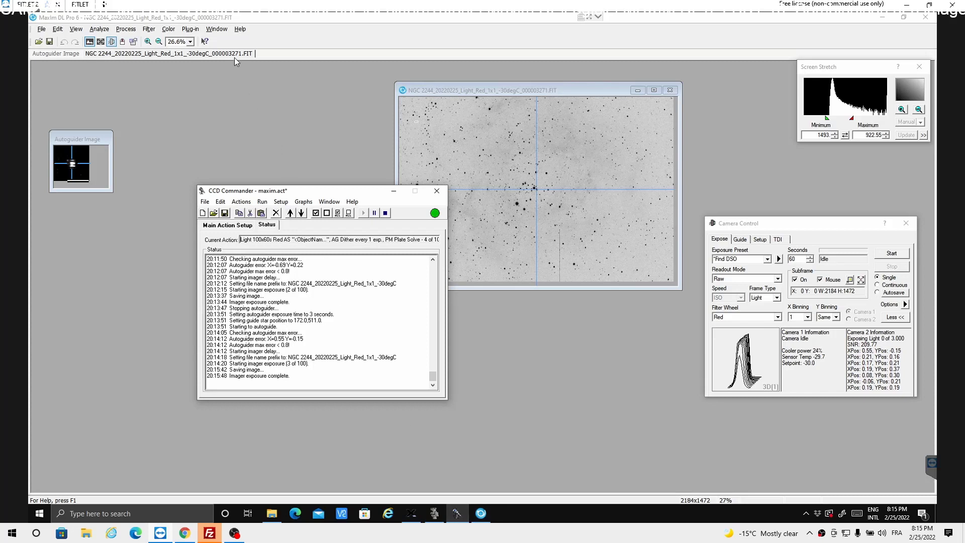
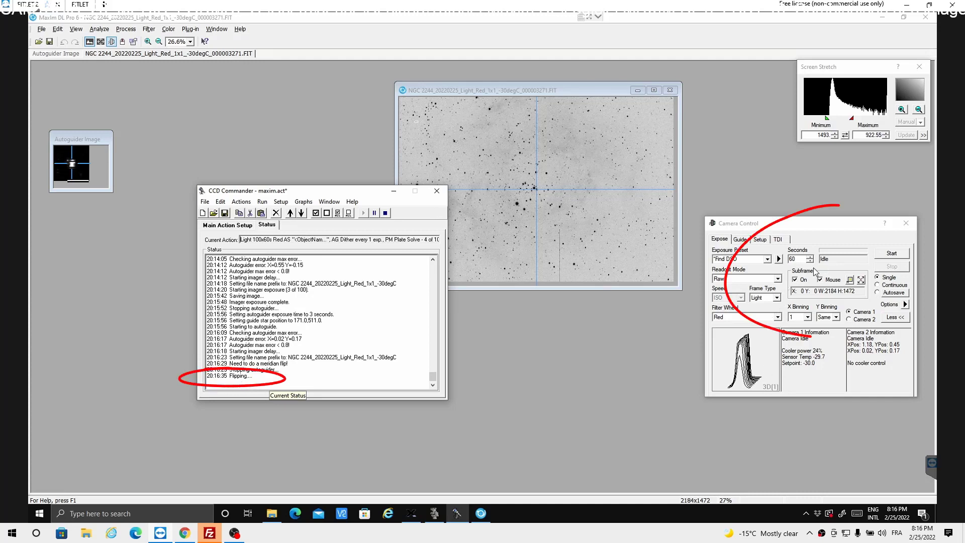
Switch to TheSkyX and zoom the chart out to most of the sky to follow the telescope's meridian flip
click(416, 521)
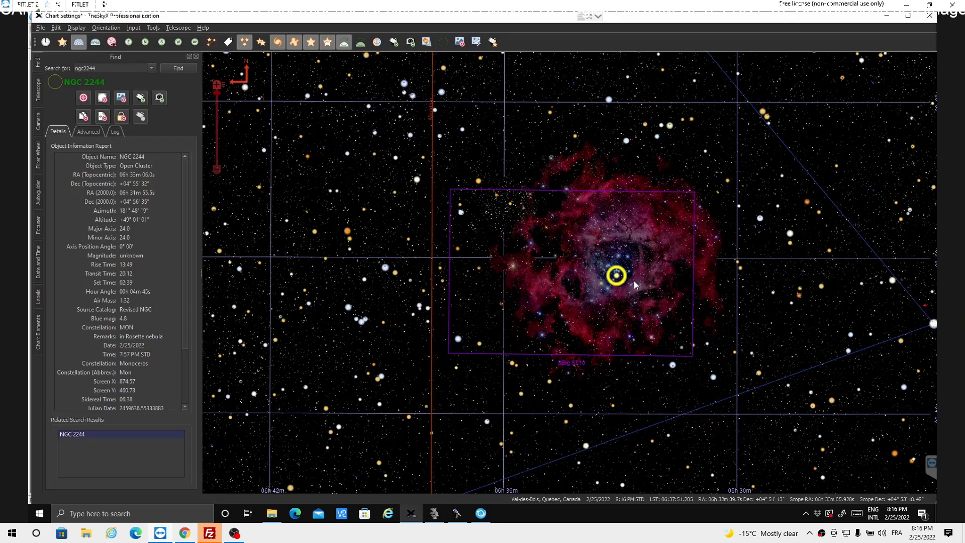
scroll(613, 330, down, 1)
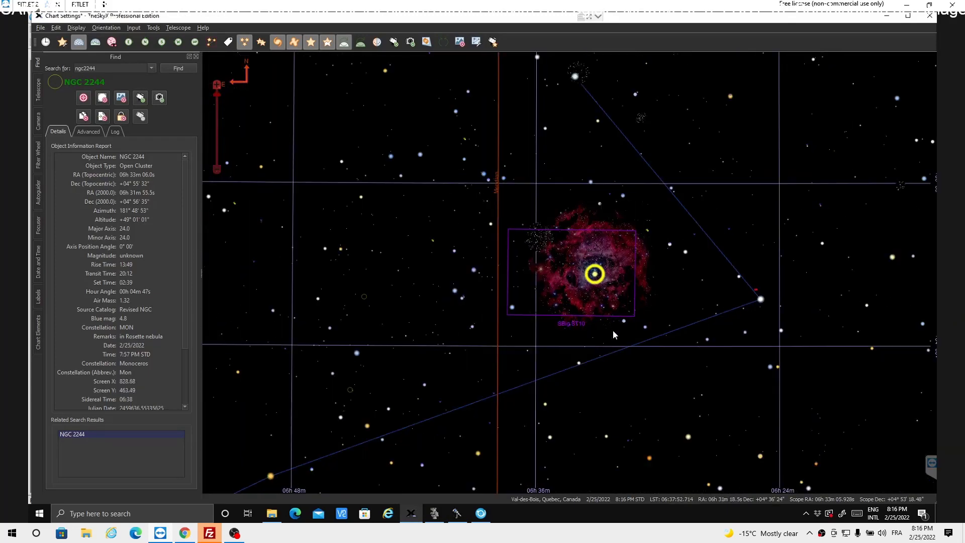
scroll(612, 333, down, 3)
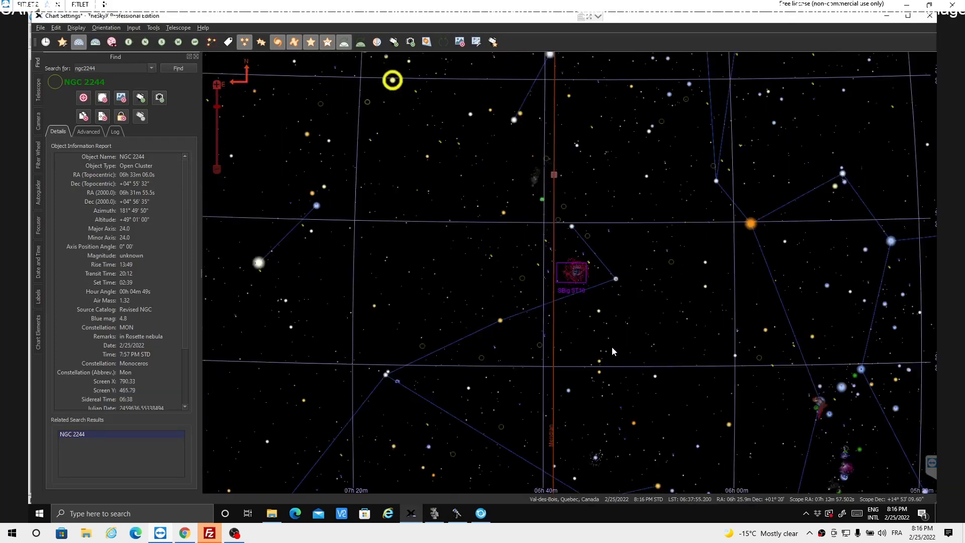
scroll(613, 346, down, 2)
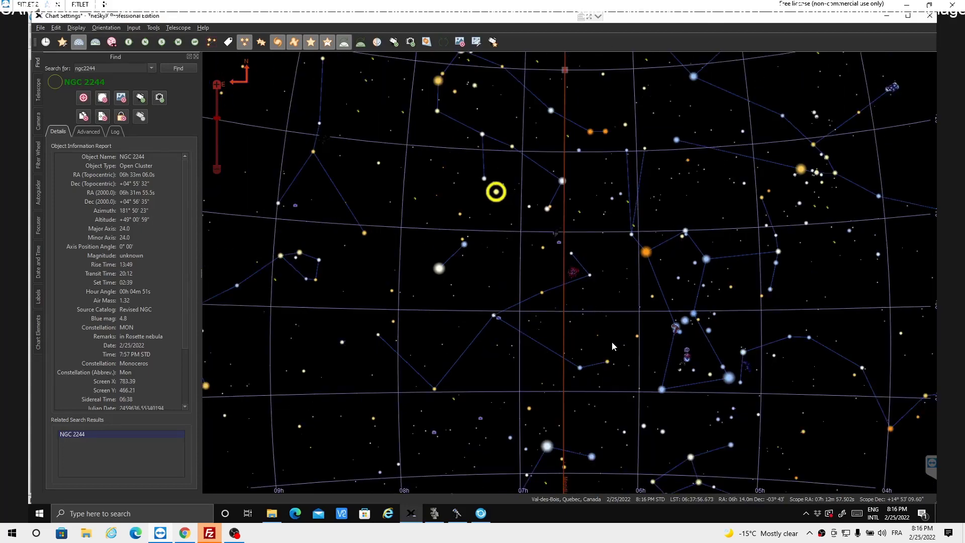
scroll(611, 343, down, 3)
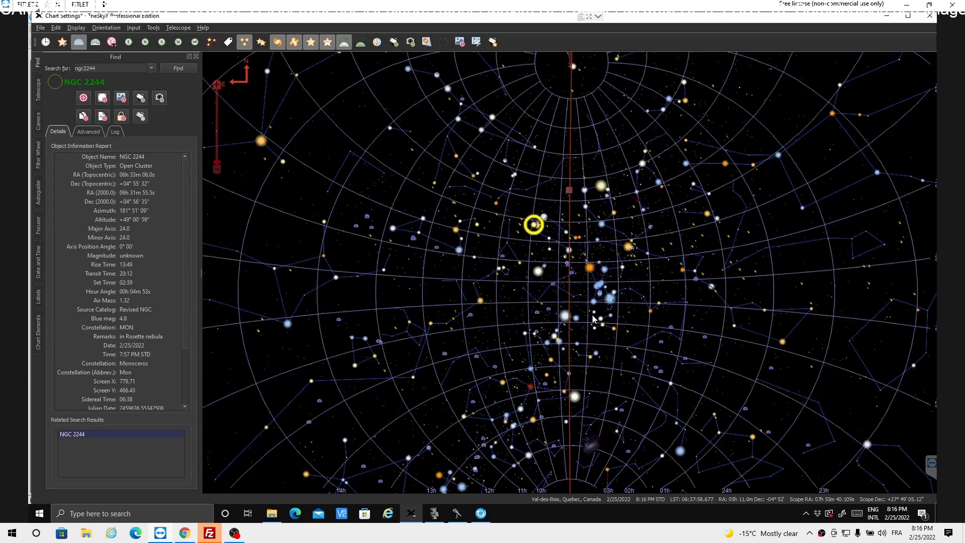
scroll(593, 317, down, 1)
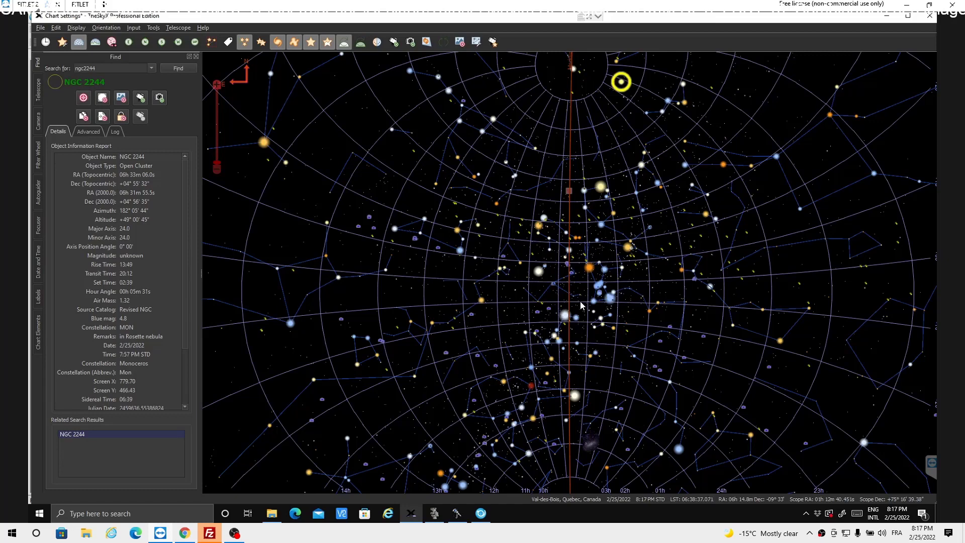
mouse_move(578, 305)
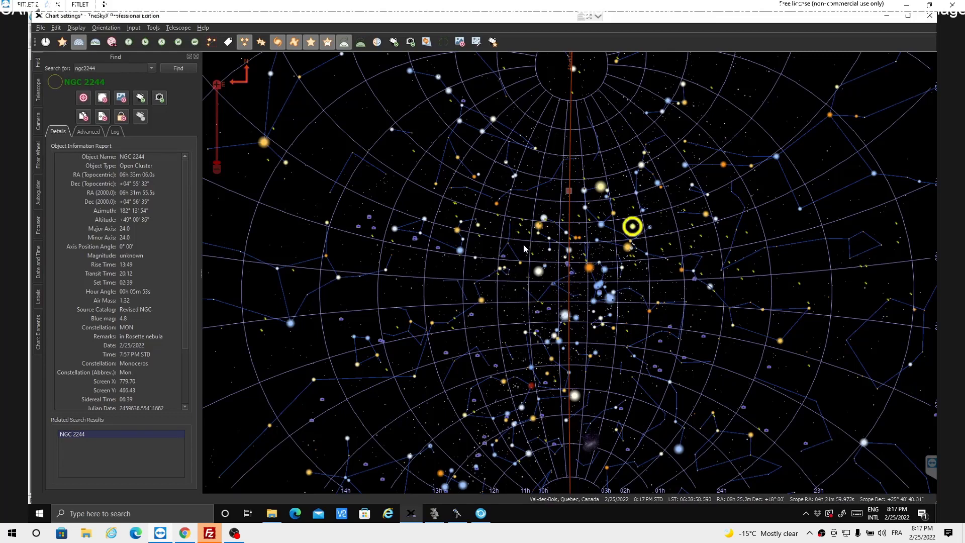
Zoom the chart back in on NGC 2244 and check the post-flip recentering in MaxIm DL and CCD Commander's log
mouse_move(523, 245)
scroll(630, 306, up, 3)
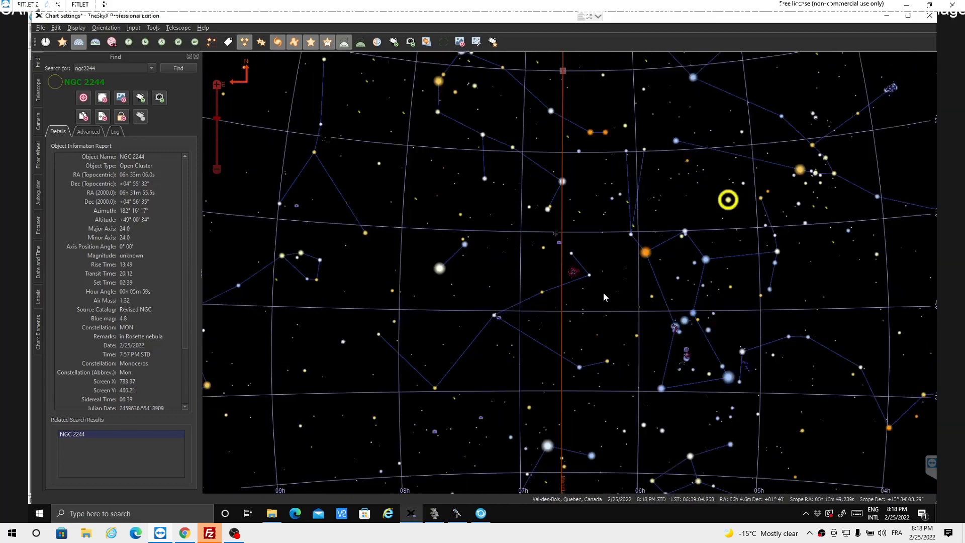
scroll(588, 288, up, 2)
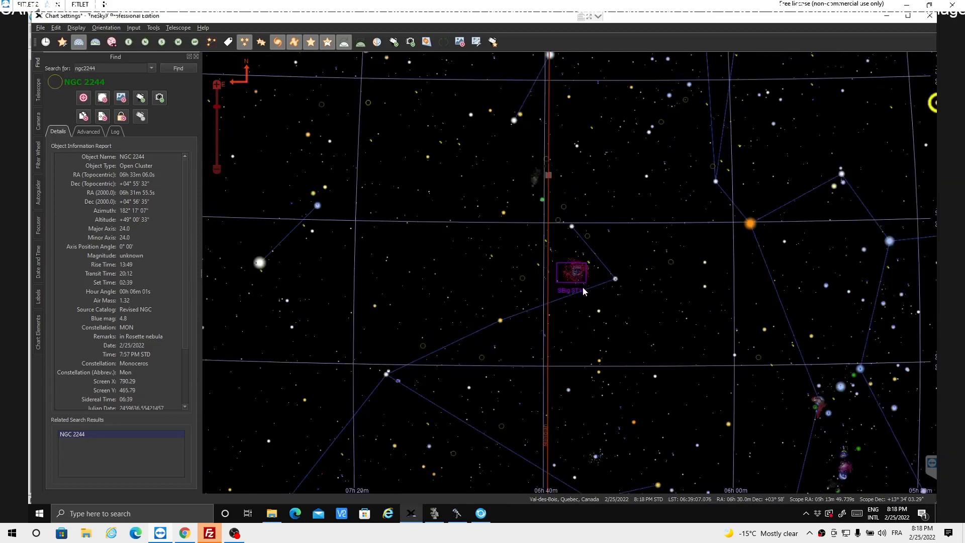
scroll(587, 289, up, 1)
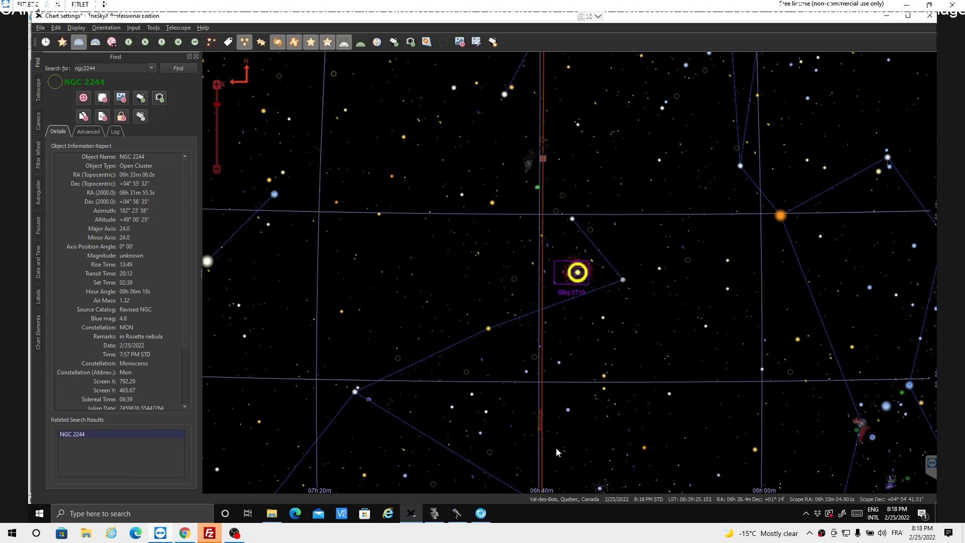
click(481, 513)
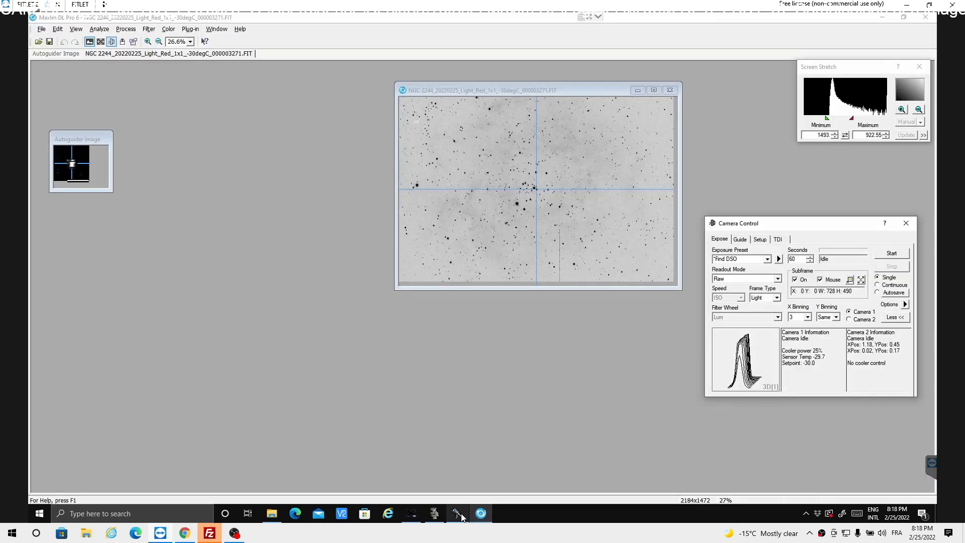
click(457, 513)
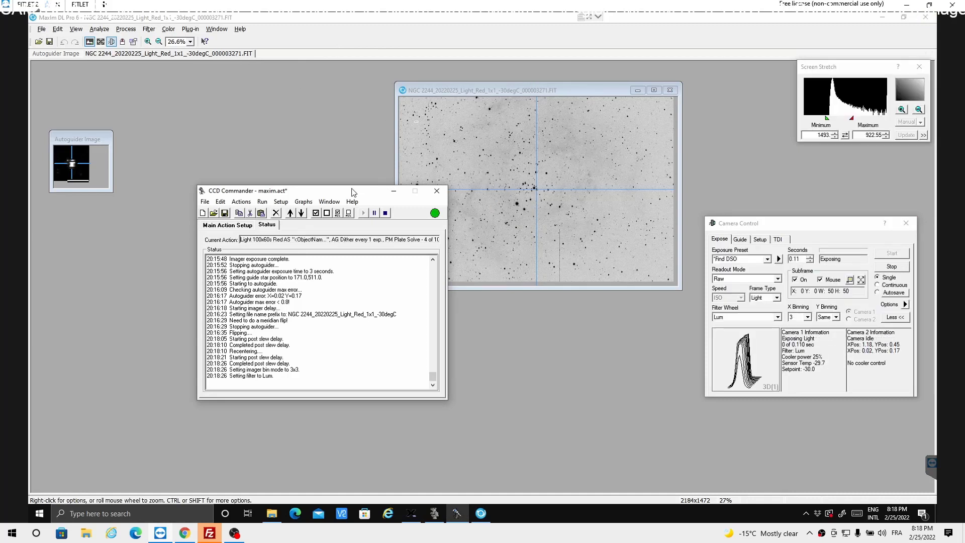
Follow the post-flip plate solve, reslew and guide-star acquisition in CCD Commander's status log, keeping the log clear of the autoguider image
drag(351, 191, 305, 191)
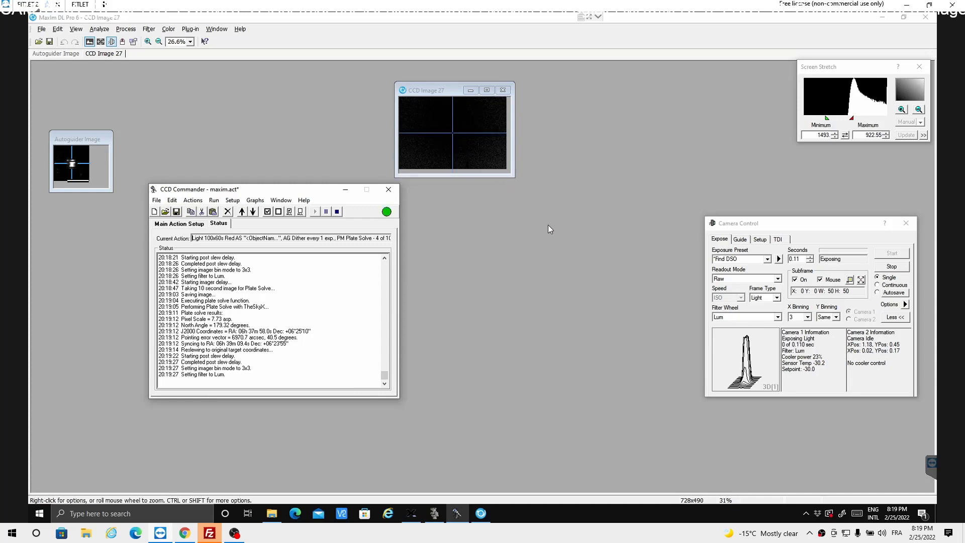
click(457, 514)
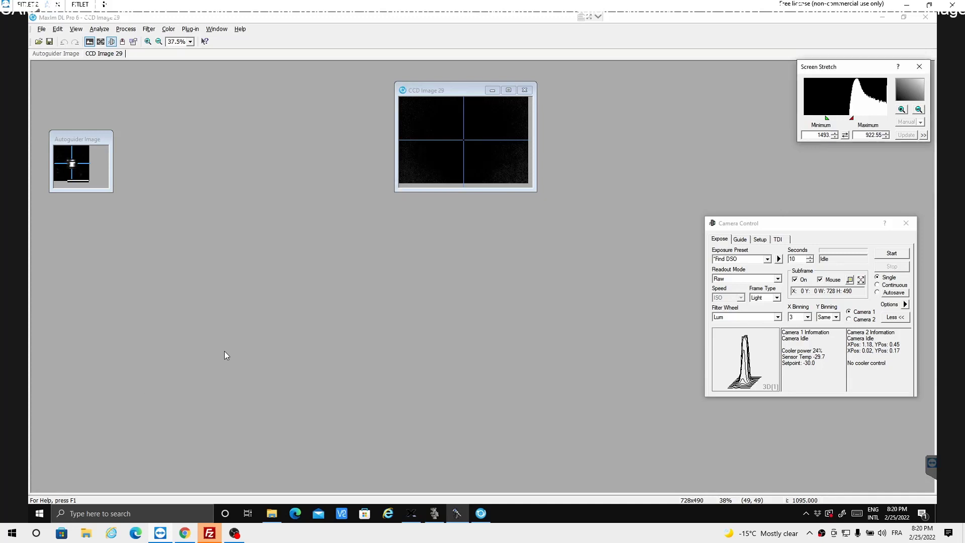
click(456, 513)
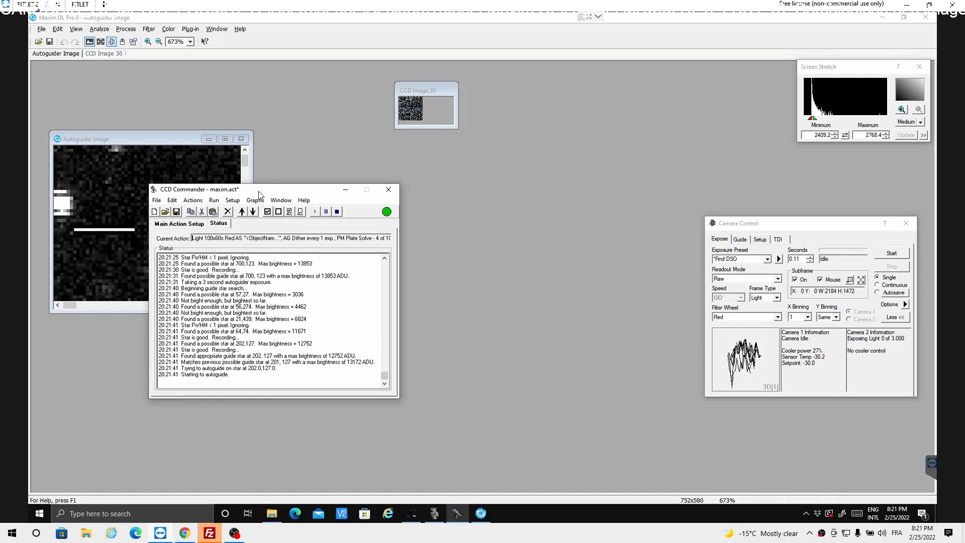
drag(257, 194, 446, 232)
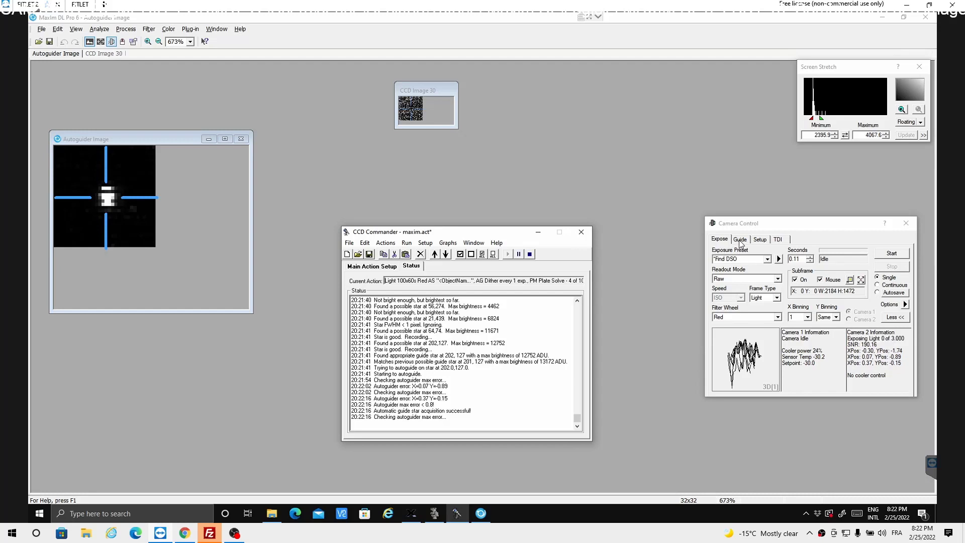
Review MaxIm DL's basic and advanced guider settings, including the On Pier Flip option, and close them without changes
click(740, 240)
click(739, 240)
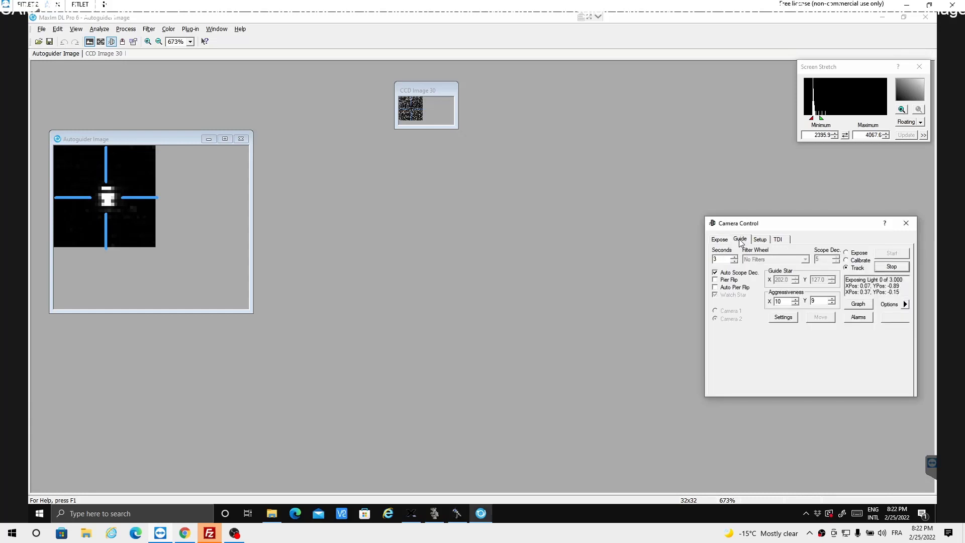
click(785, 320)
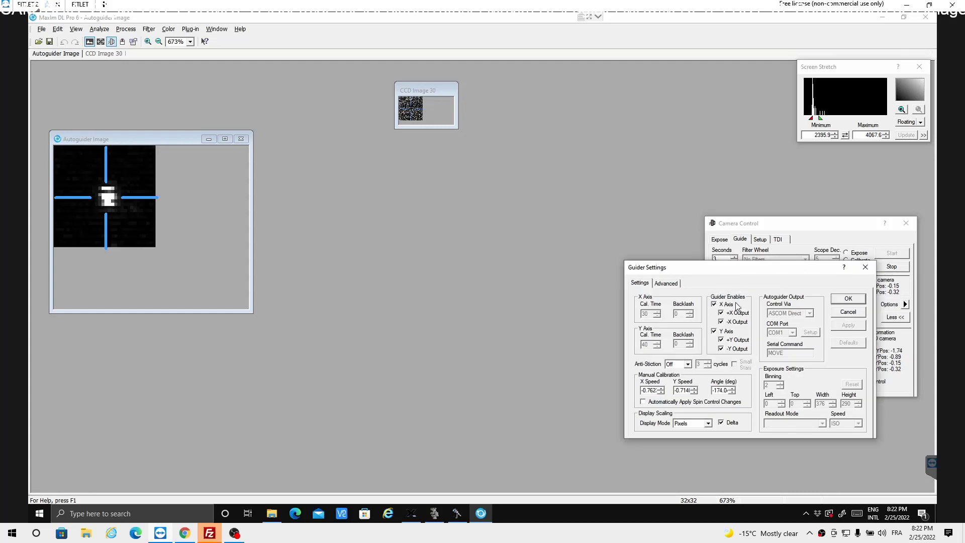
click(667, 284)
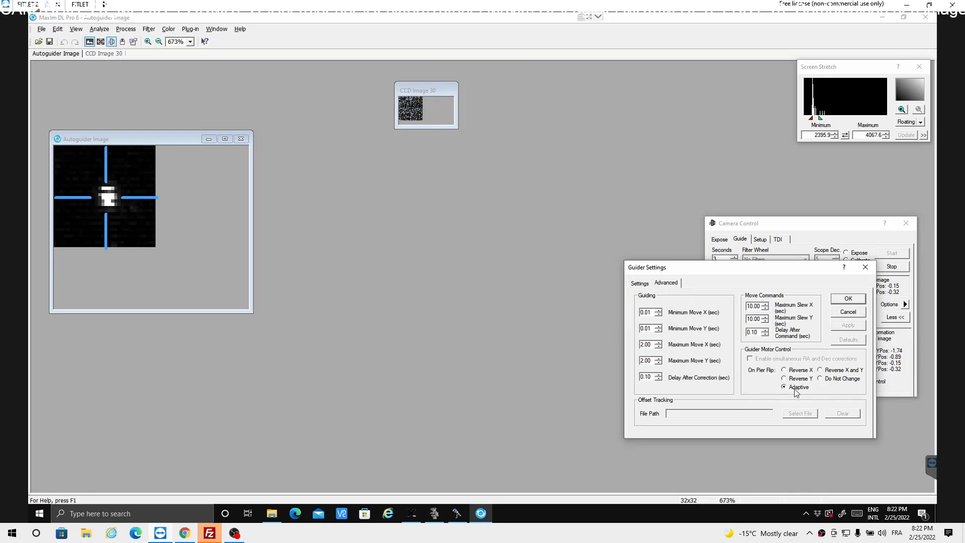
click(840, 316)
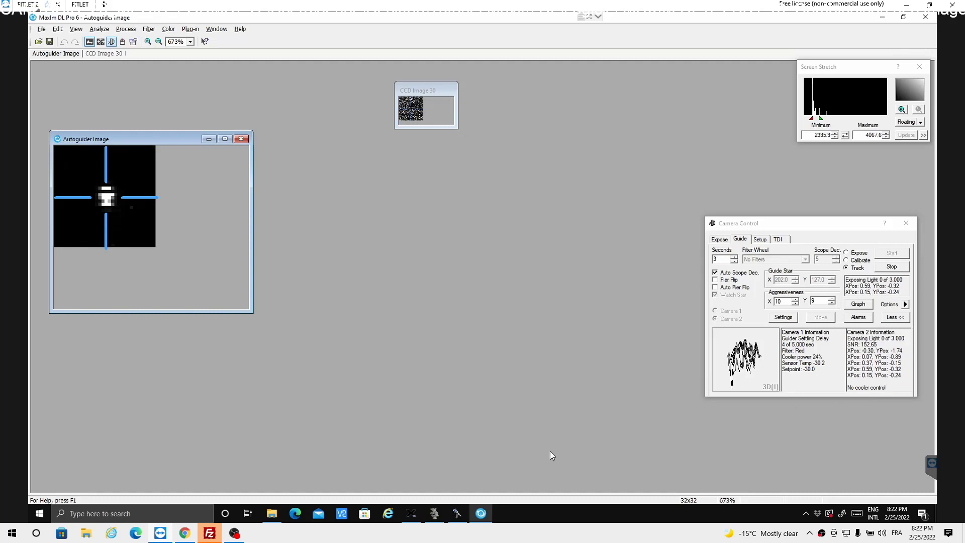
Check the start of the fourth Red exposure in CCD Commander's log and bring back MaxIm DL's exposure controls
click(457, 513)
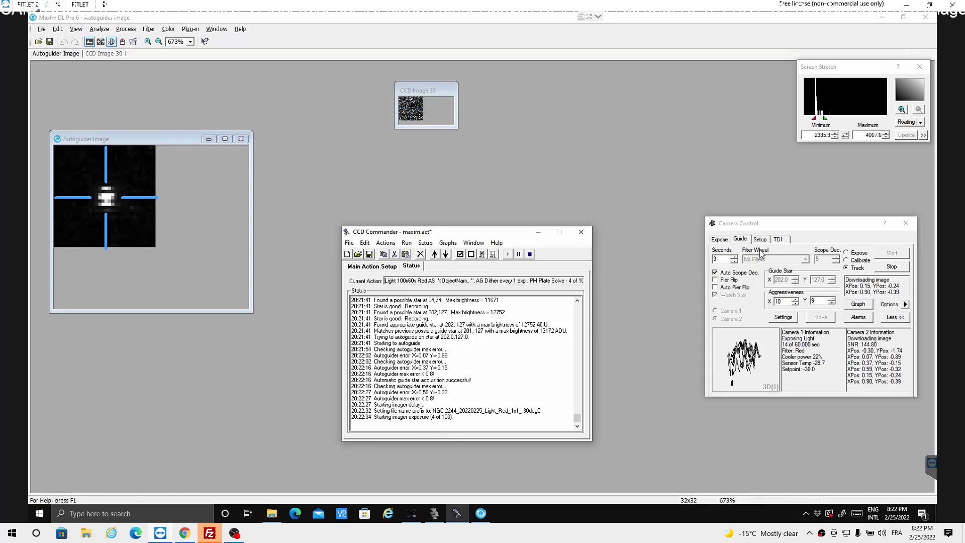
click(723, 243)
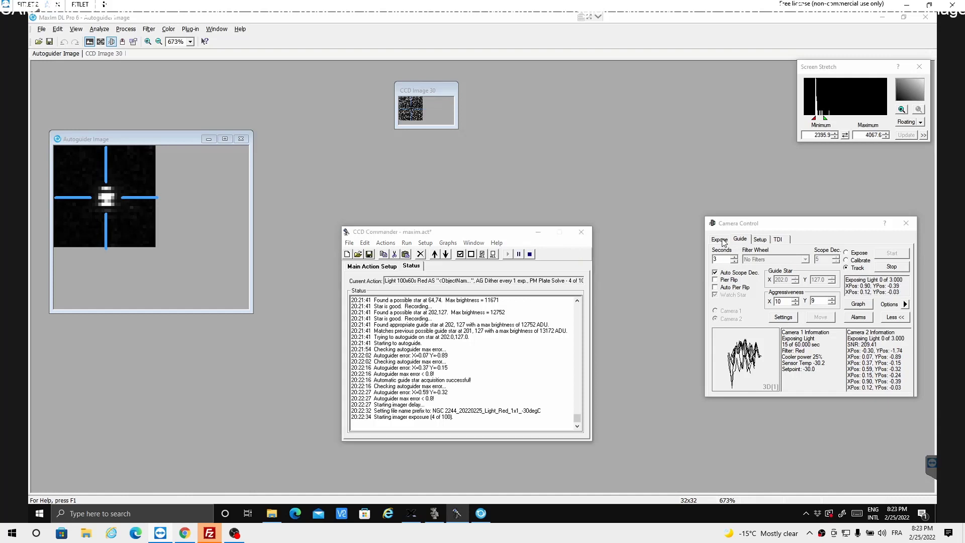
click(723, 243)
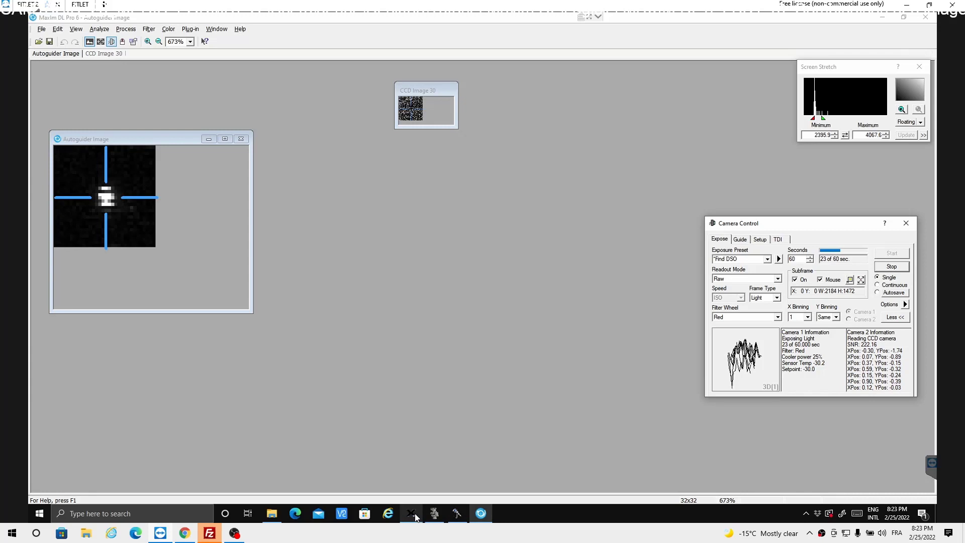
Switch to TheSkyX, move the CCD Commander log off the nebula, and zoom the chart out to check NGC 2244 against the meridian
click(486, 517)
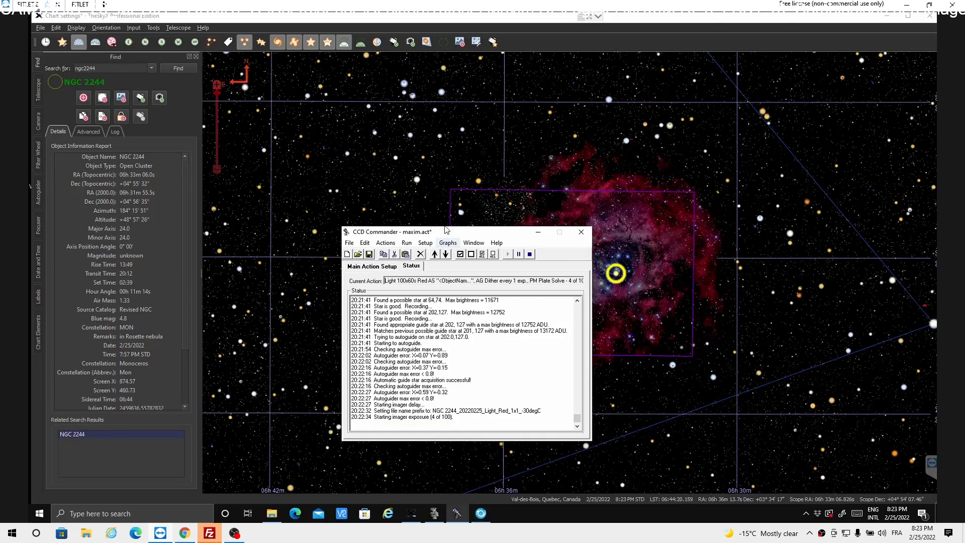
drag(454, 234, 223, 215)
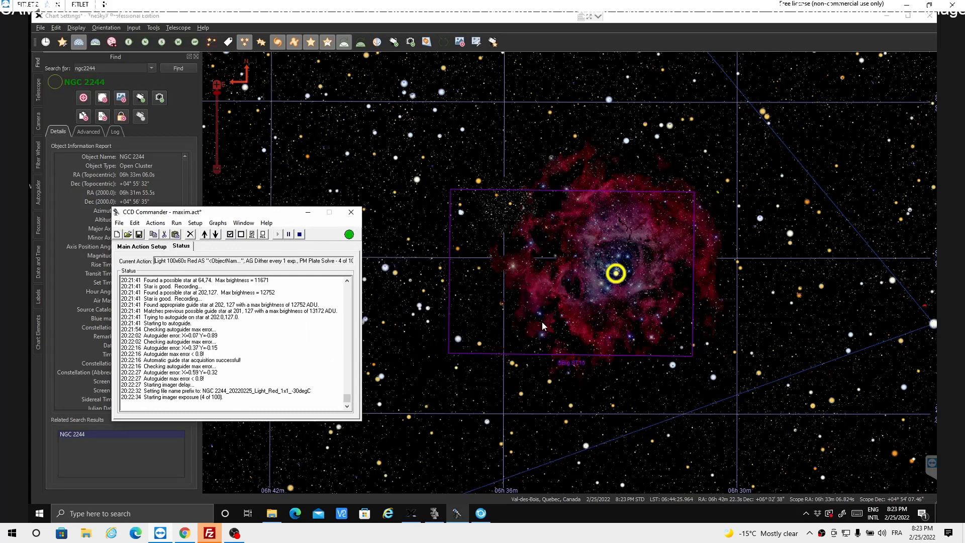
scroll(596, 342, down, 3)
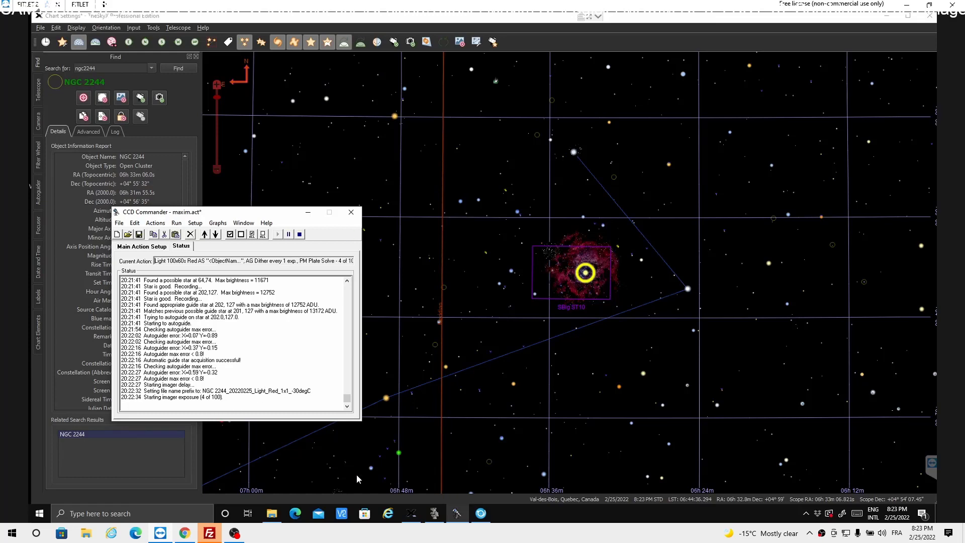
Switch back to MaxIm DL and zoom out the new post-flip Red frame to inspect the centering on the crosshairs
click(485, 519)
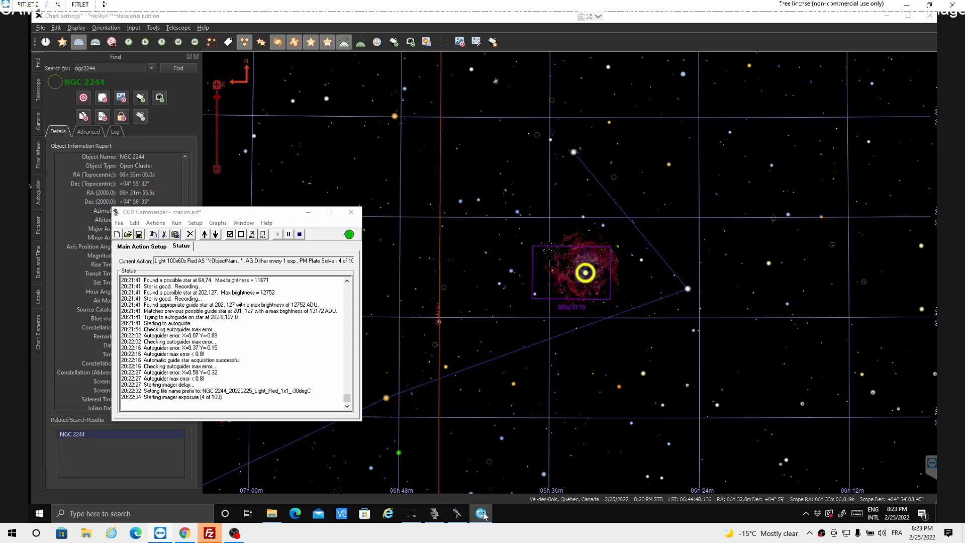
click(483, 514)
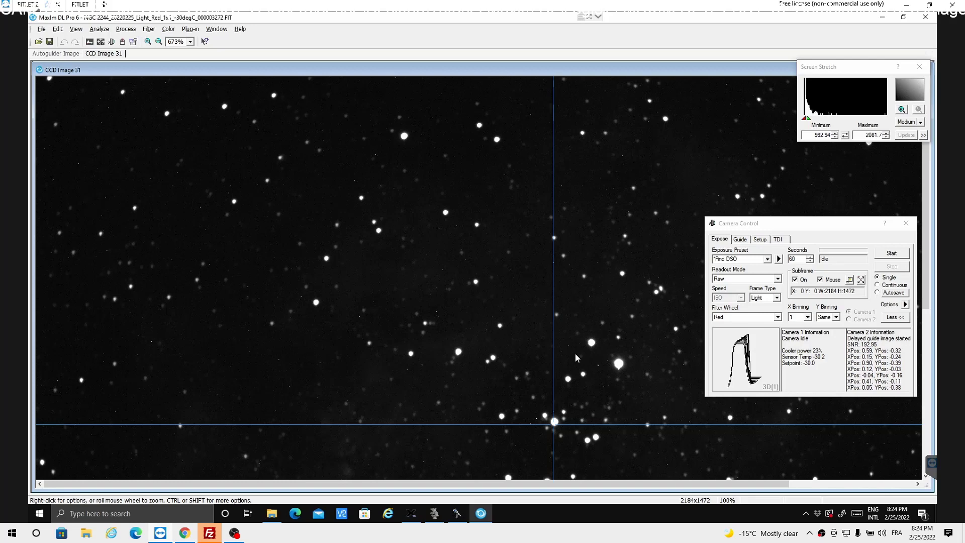
scroll(464, 86, down, 1)
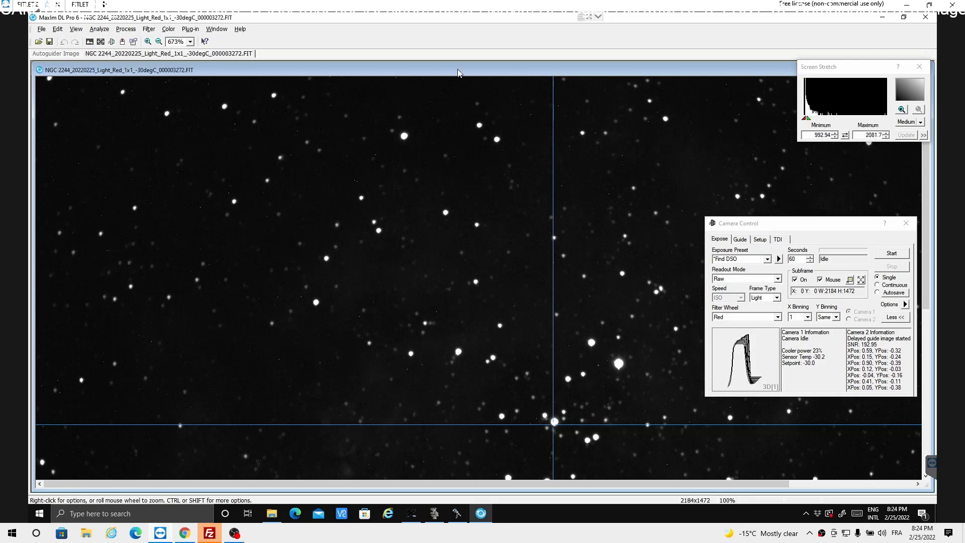
drag(457, 68, 411, 64)
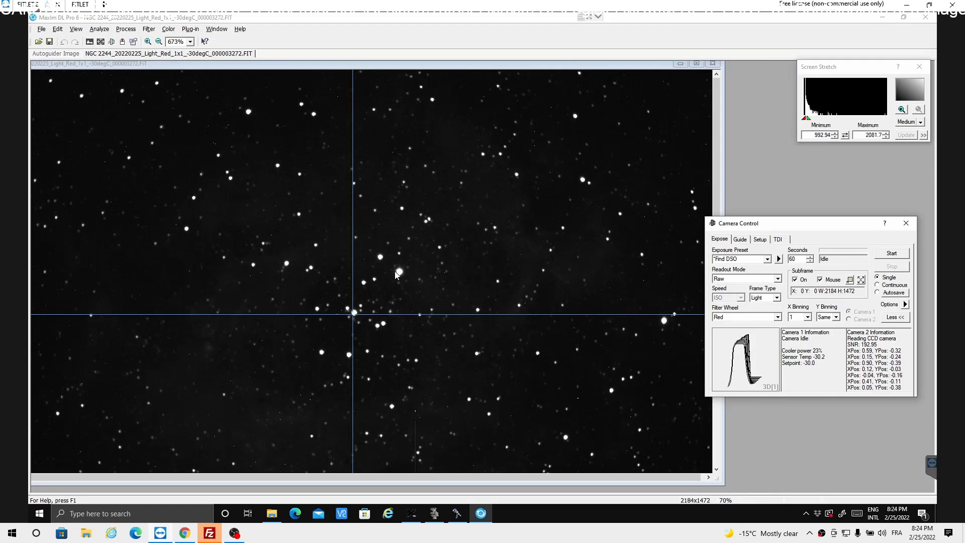
Open the pre-flip frame NGC 2244_20220225_Light_Red_1x1_-30degC_000003271.FIT from the CCD Commander Images folder and shrink its view
click(273, 513)
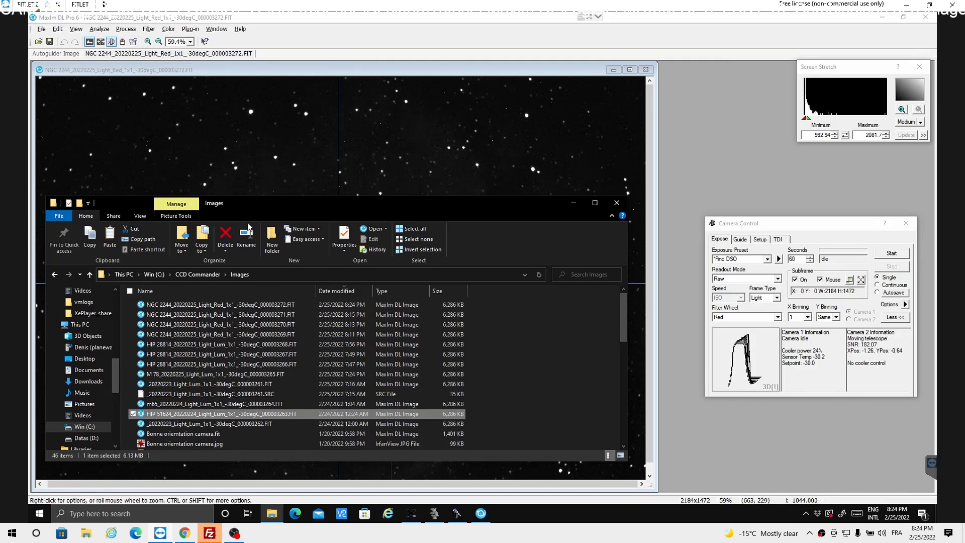
click(276, 315)
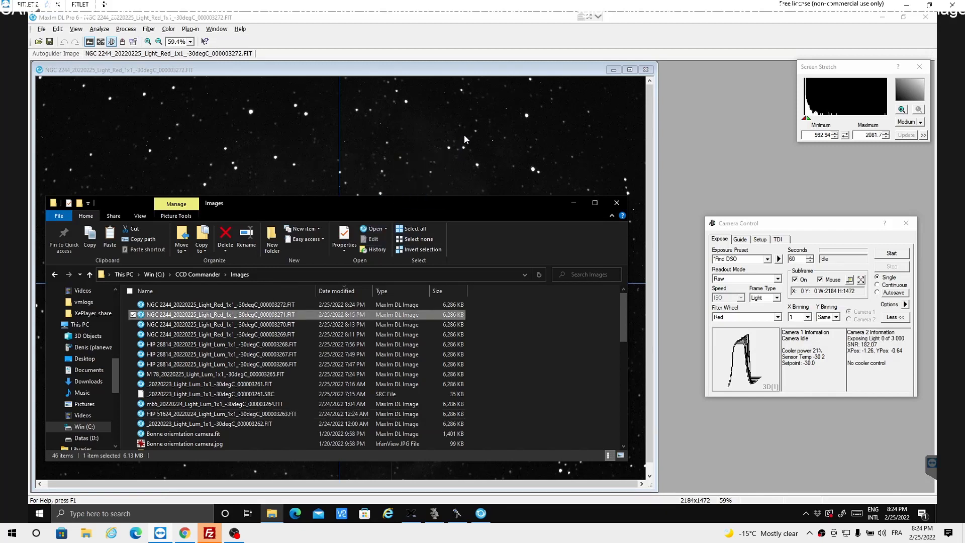
key(Return)
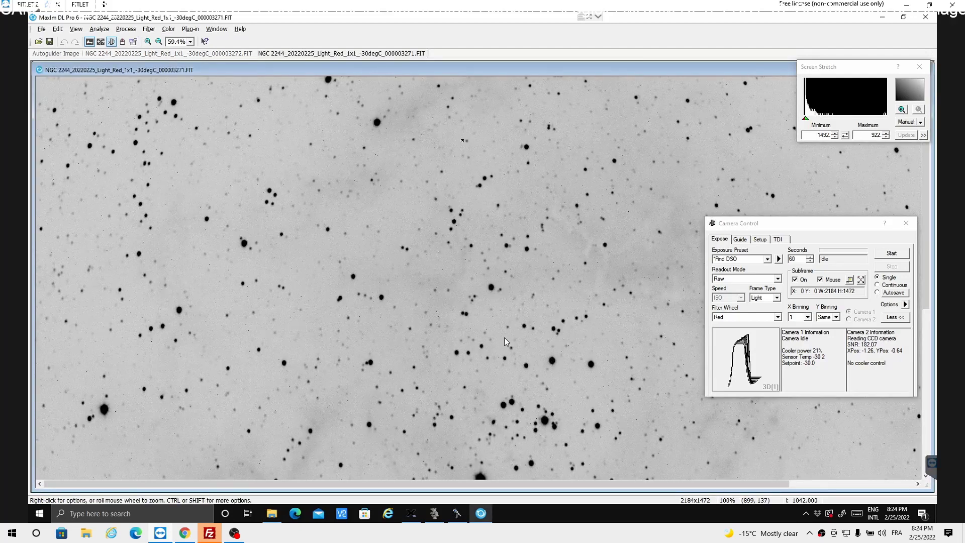
scroll(504, 314, down, 3)
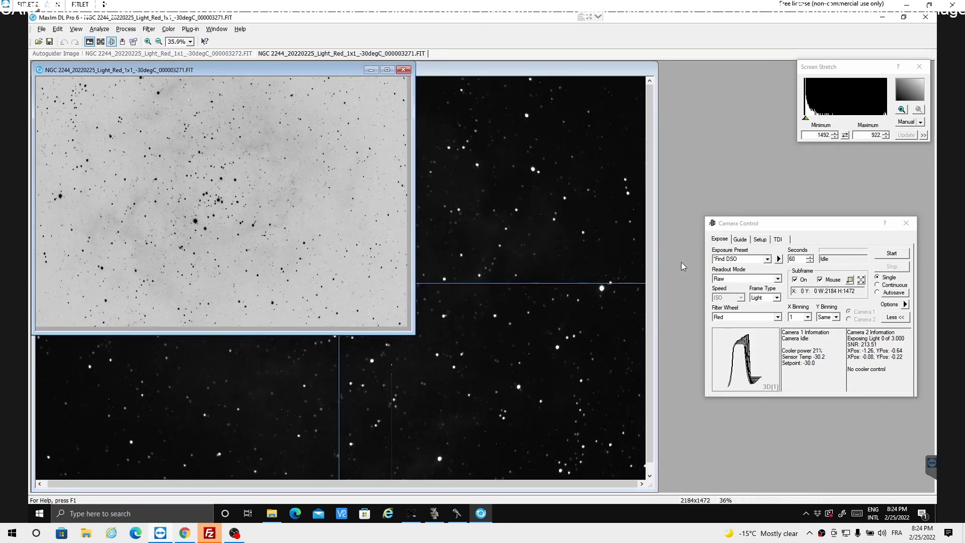
Equalize the screen stretch of both open Red frames using the pre-flip frame 000003271 as the reference
click(113, 54)
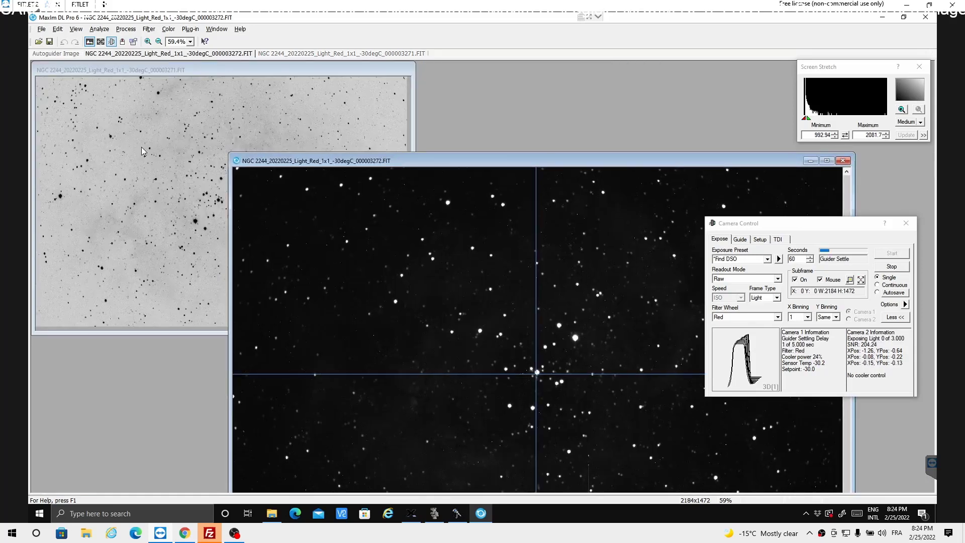
click(76, 28)
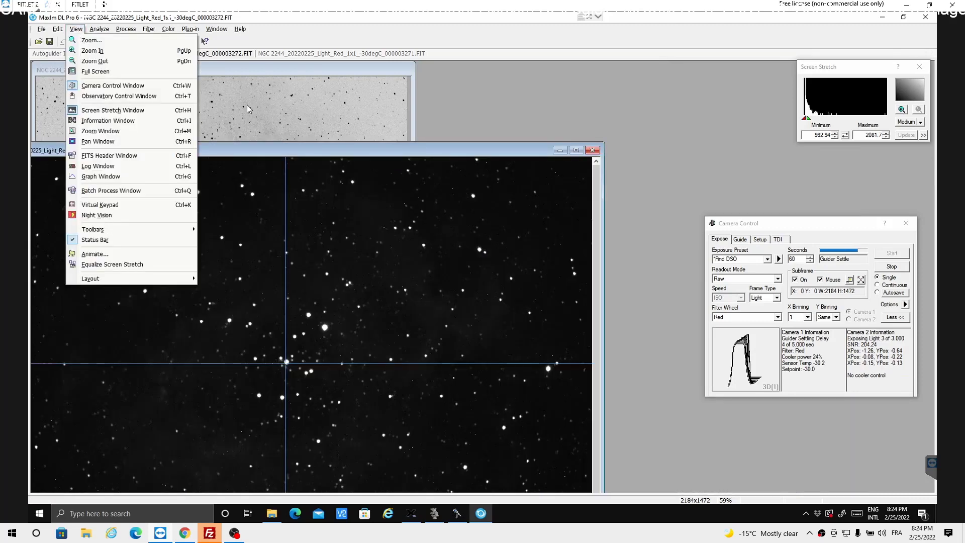
click(242, 75)
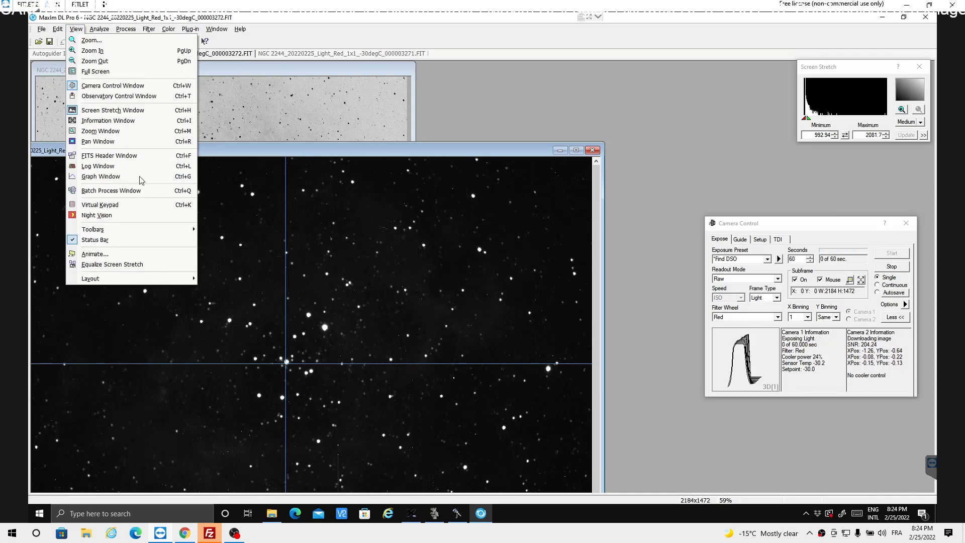
click(76, 29)
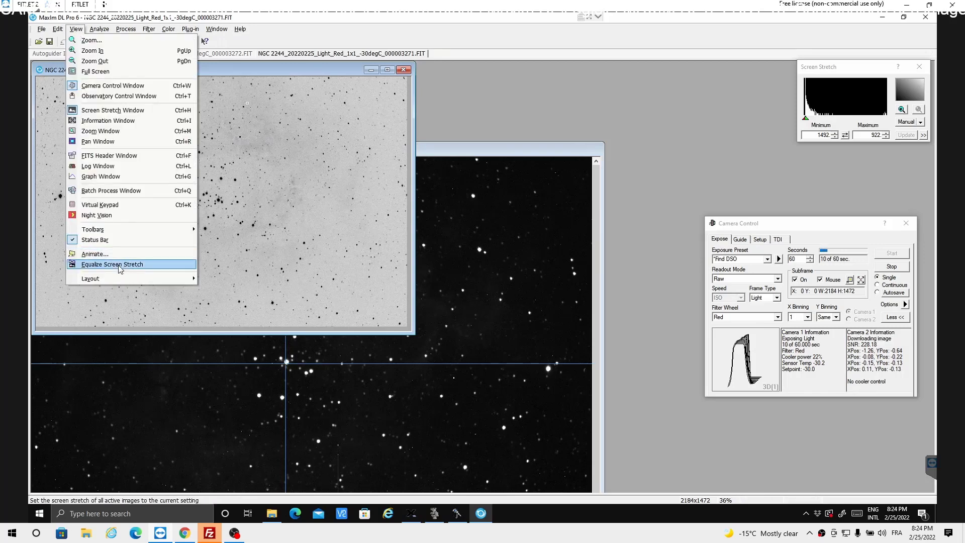
click(119, 265)
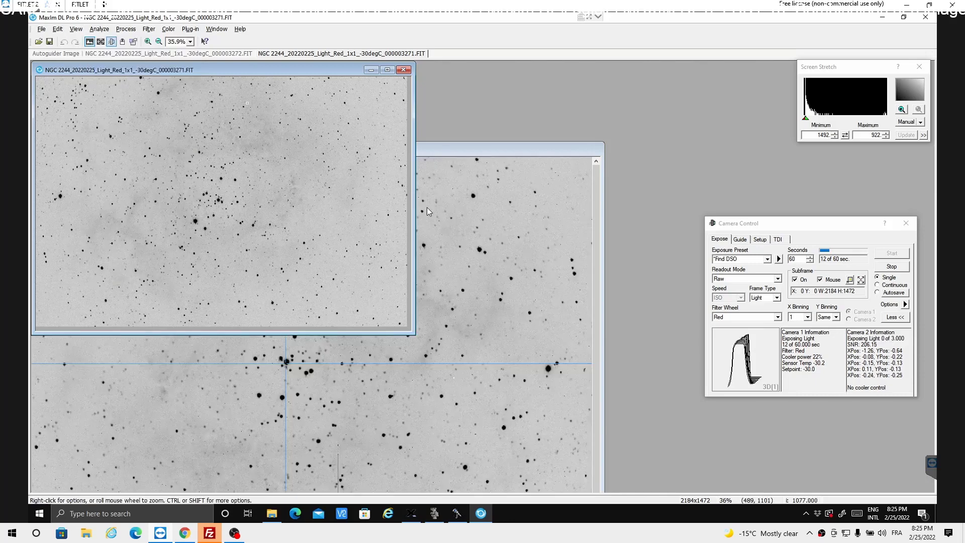
Shrink frame 000003272 and place it beside the pre-flip frame, and make the crosshairs visible on frame 000003271
click(448, 350)
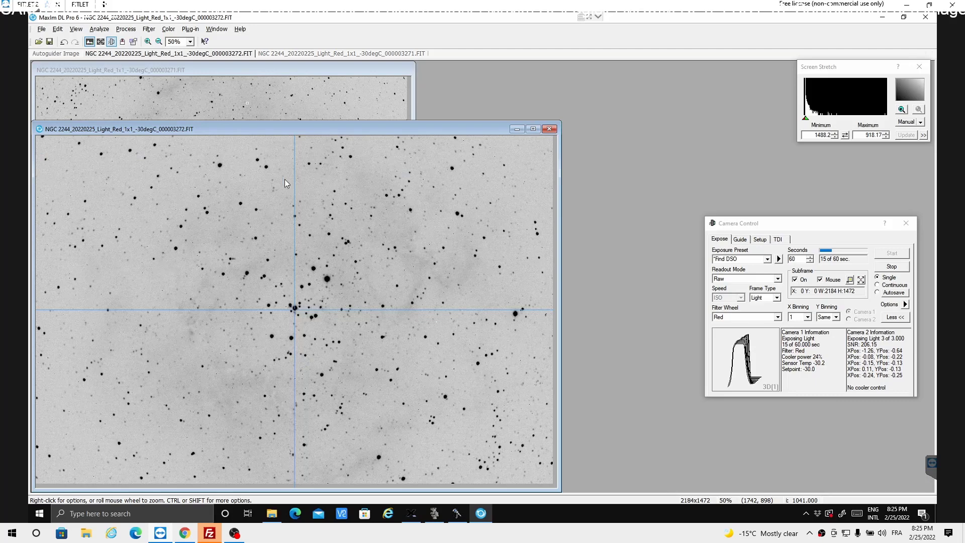
scroll(203, 127, down, 1)
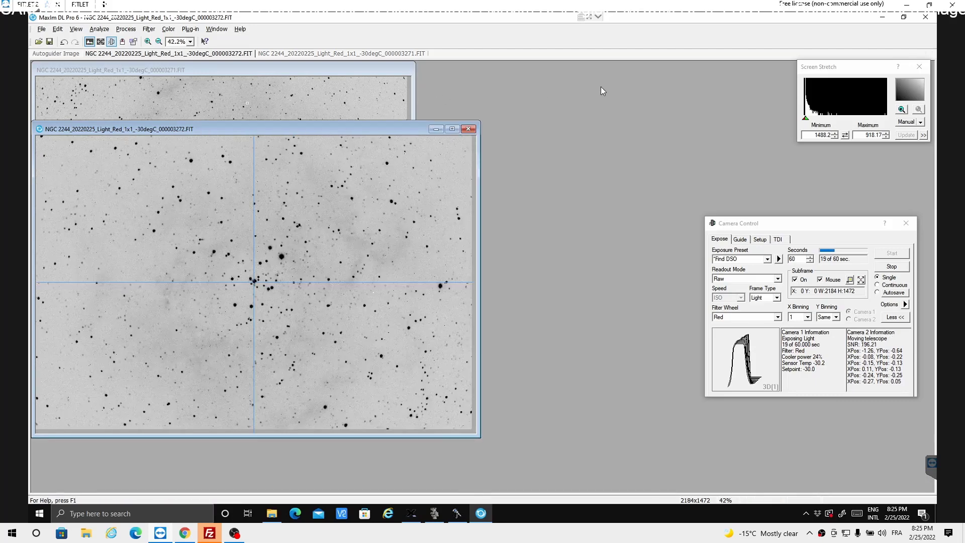
right_click(209, 247)
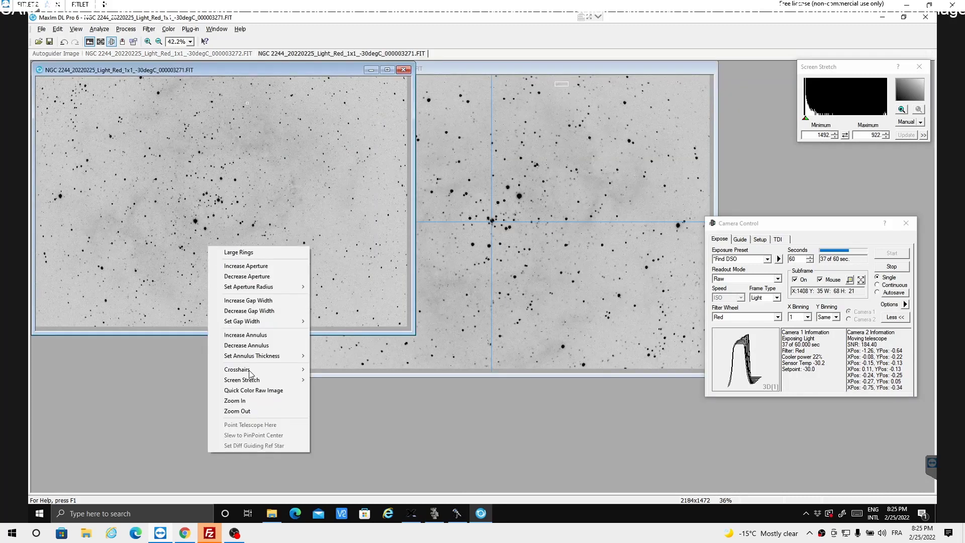
mouse_move(262, 372)
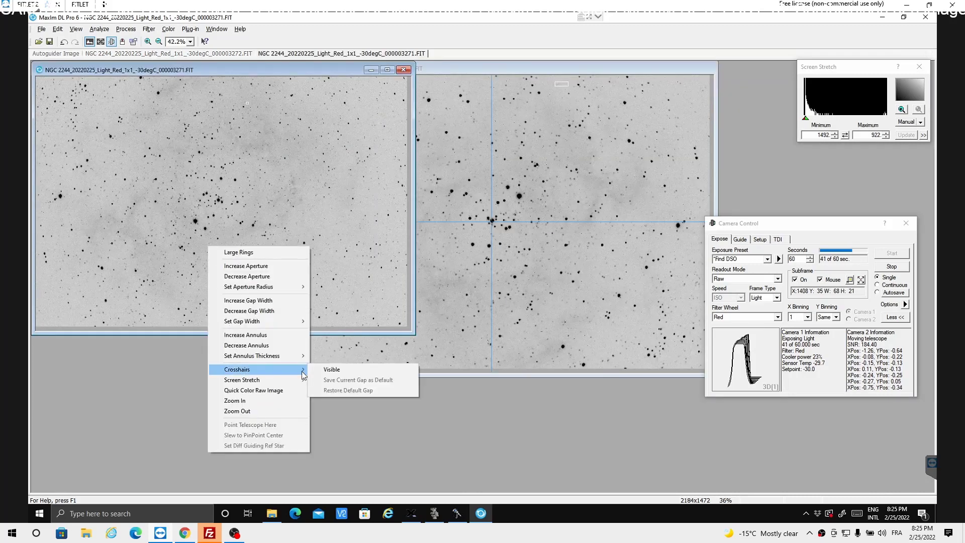
click(331, 369)
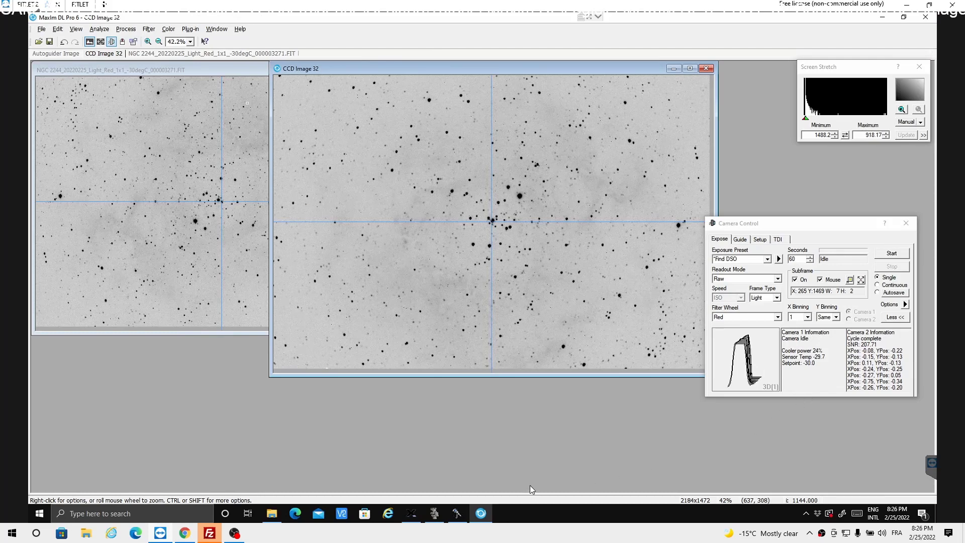
Check CCD Commander's log for the sixth Red exposure, and examine the stars in frame 000003273 at higher magnification
click(458, 517)
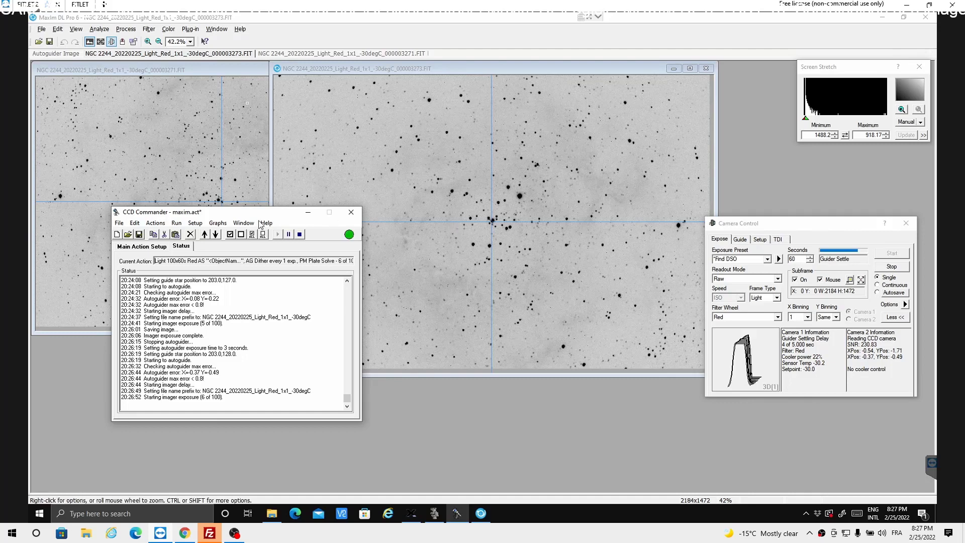
drag(262, 211, 341, 312)
scroll(464, 222, up, 1)
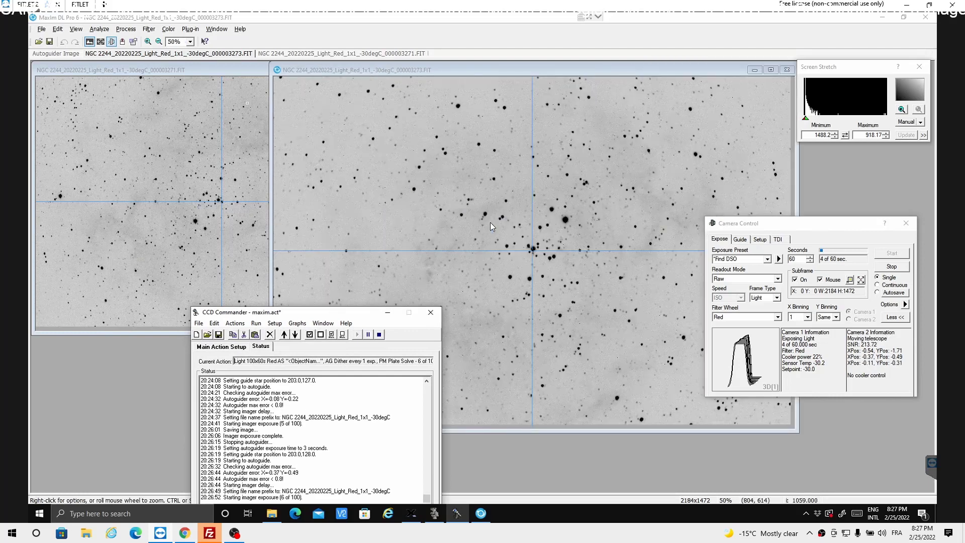
scroll(490, 222, up, 3)
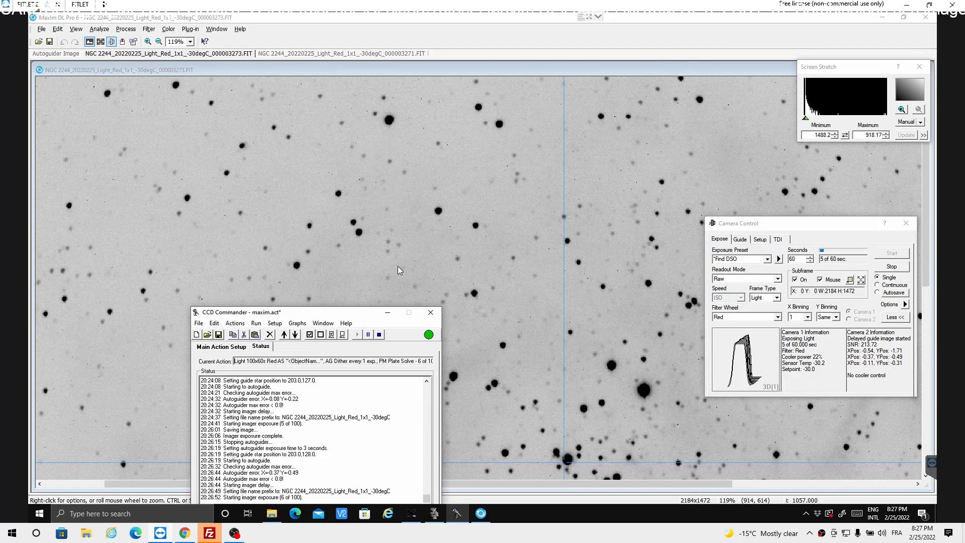
scroll(498, 321, up, 1)
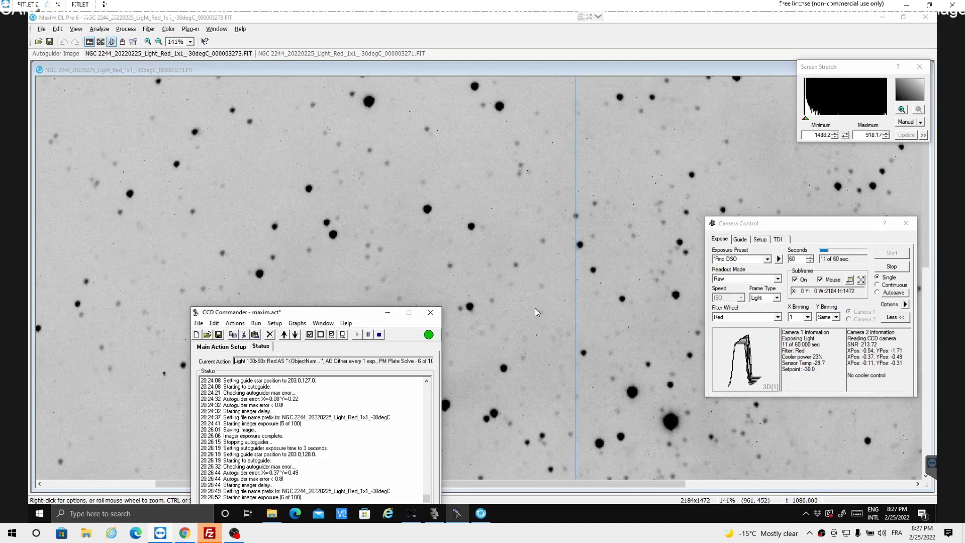
scroll(527, 302, down, 1)
scroll(512, 288, down, 2)
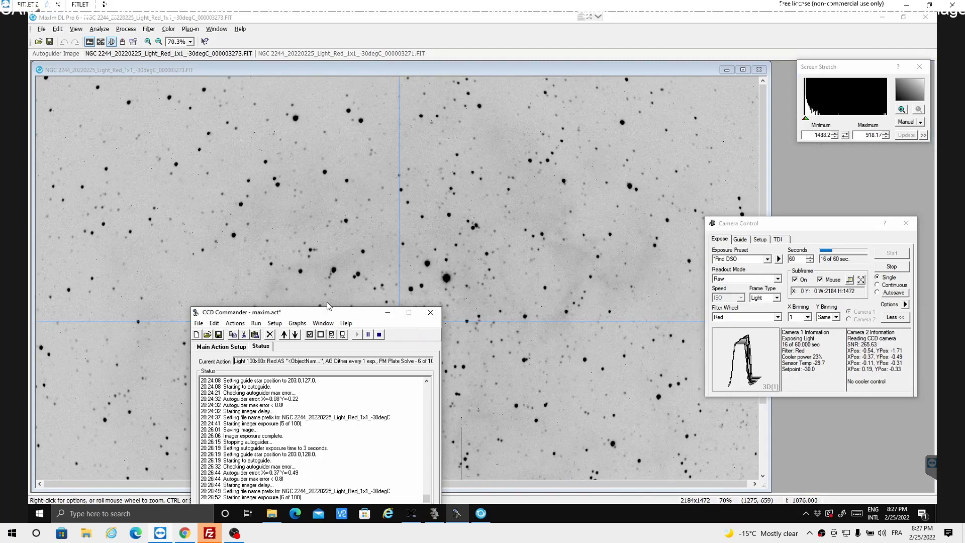
scroll(390, 245, down, 1)
Move the CCD Commander window up so it is fully in view and open its Actions commands
drag(301, 317, 430, 216)
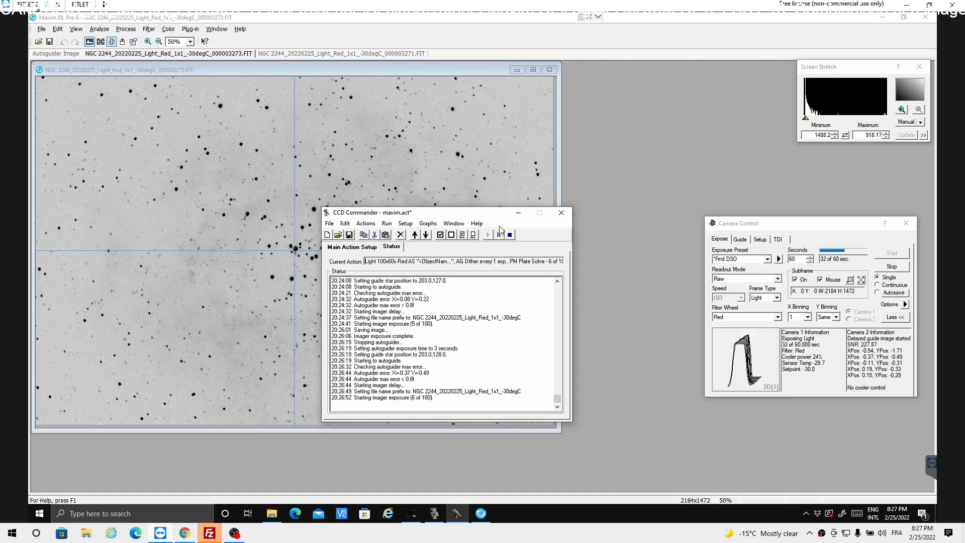
click(367, 224)
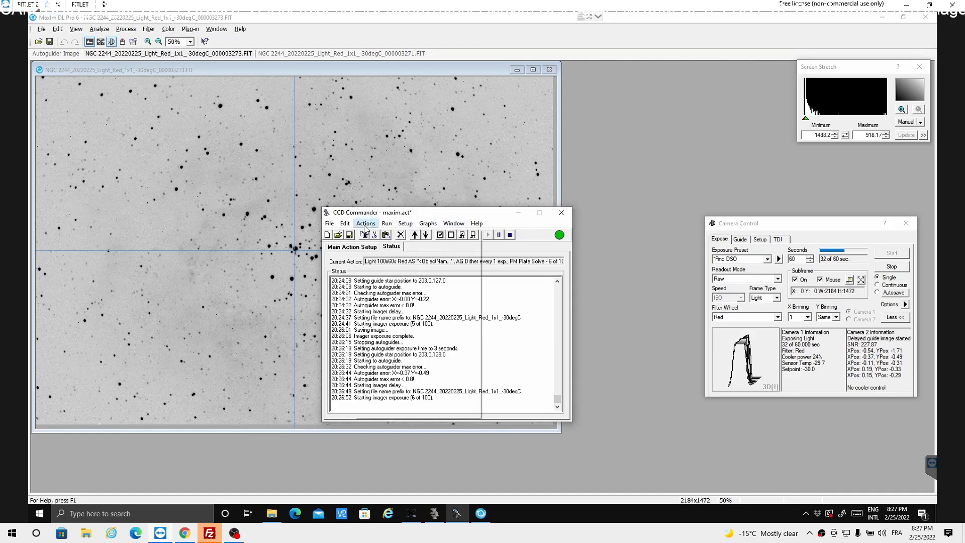